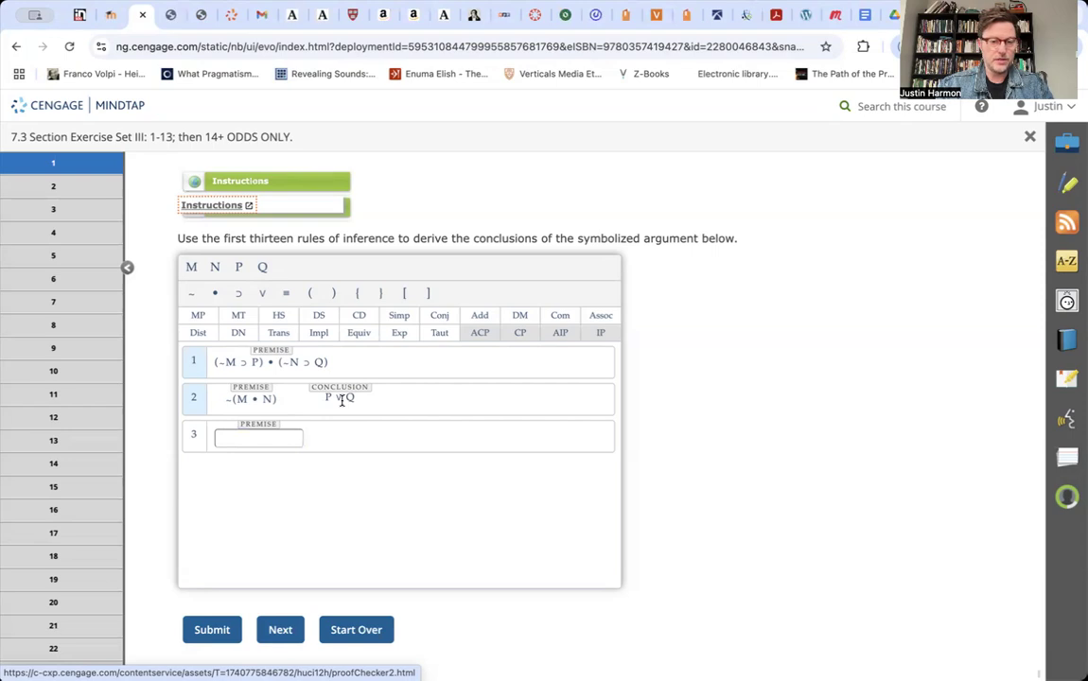
Consult the Rules of Inference reference for constructive dilemma and DeMorgan's rule, comparing them with the premises of exercise 1.
{"action": "left_click", "coordinate": [233, 231]}
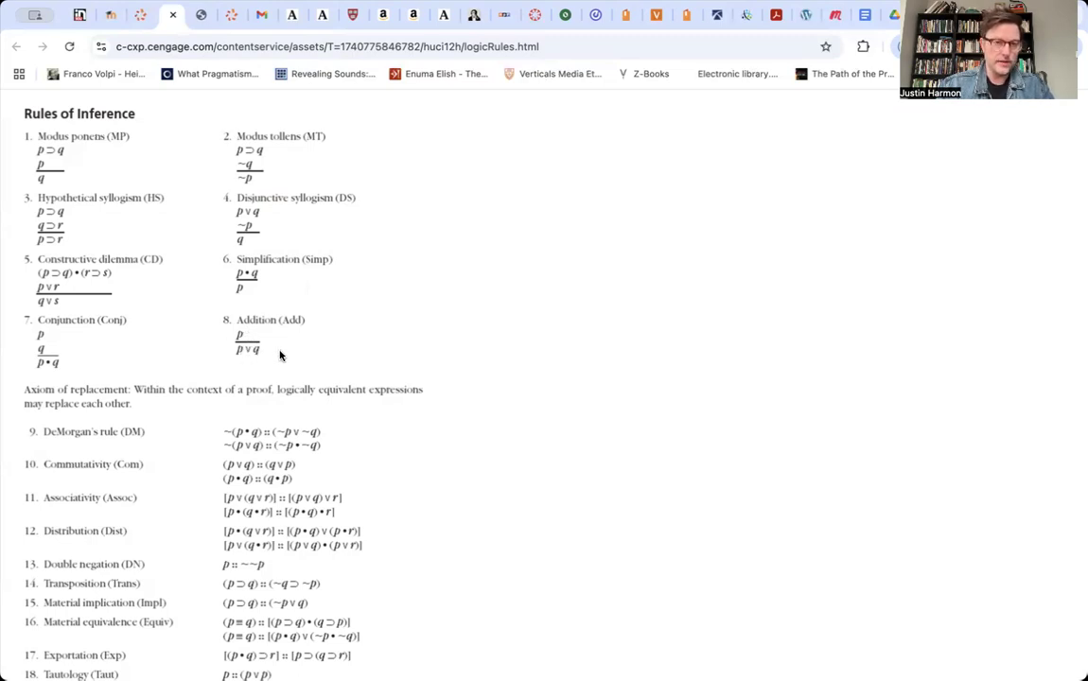
{"action": "left_click", "coordinate": [144, 19]}
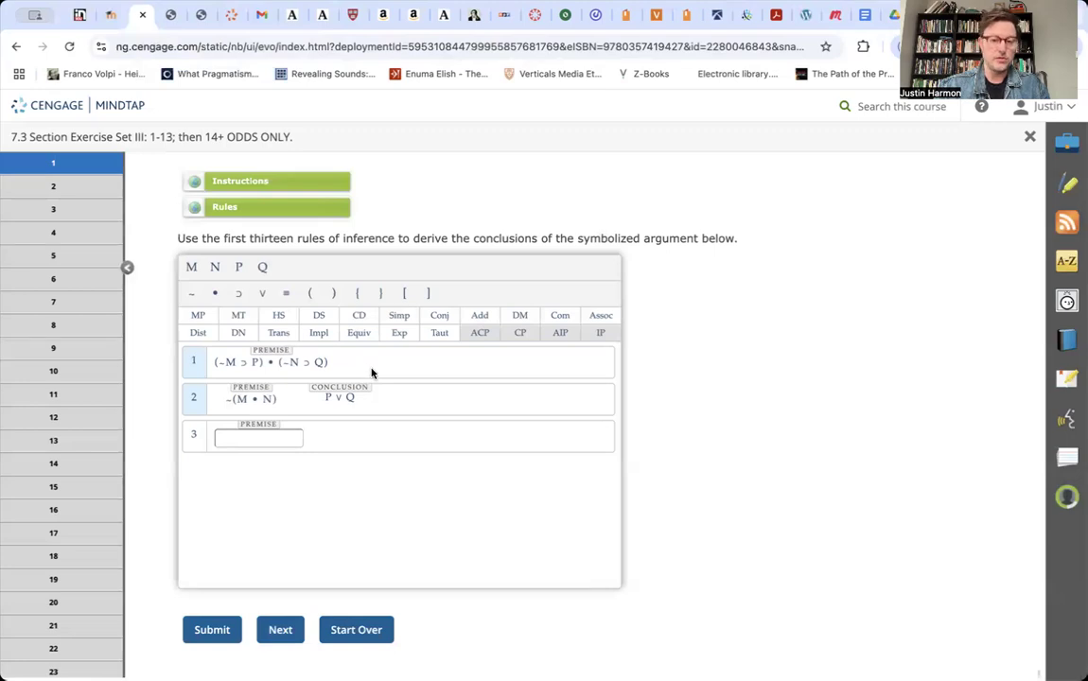
{"action": "left_click", "coordinate": [258, 207]}
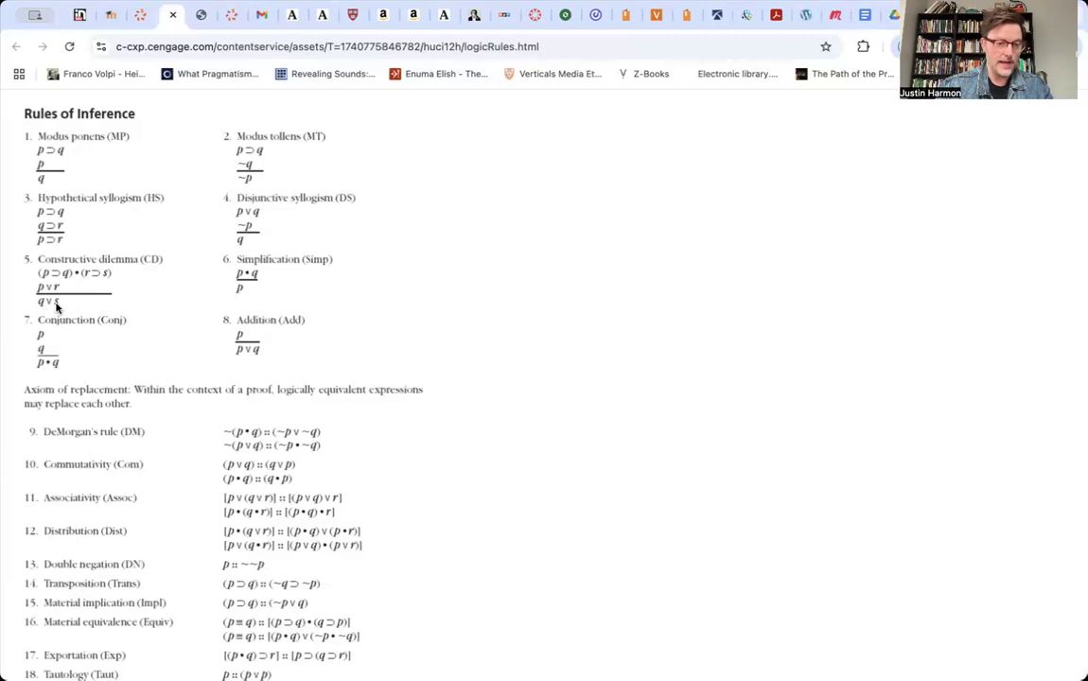
{"action": "left_click", "coordinate": [149, 25]}
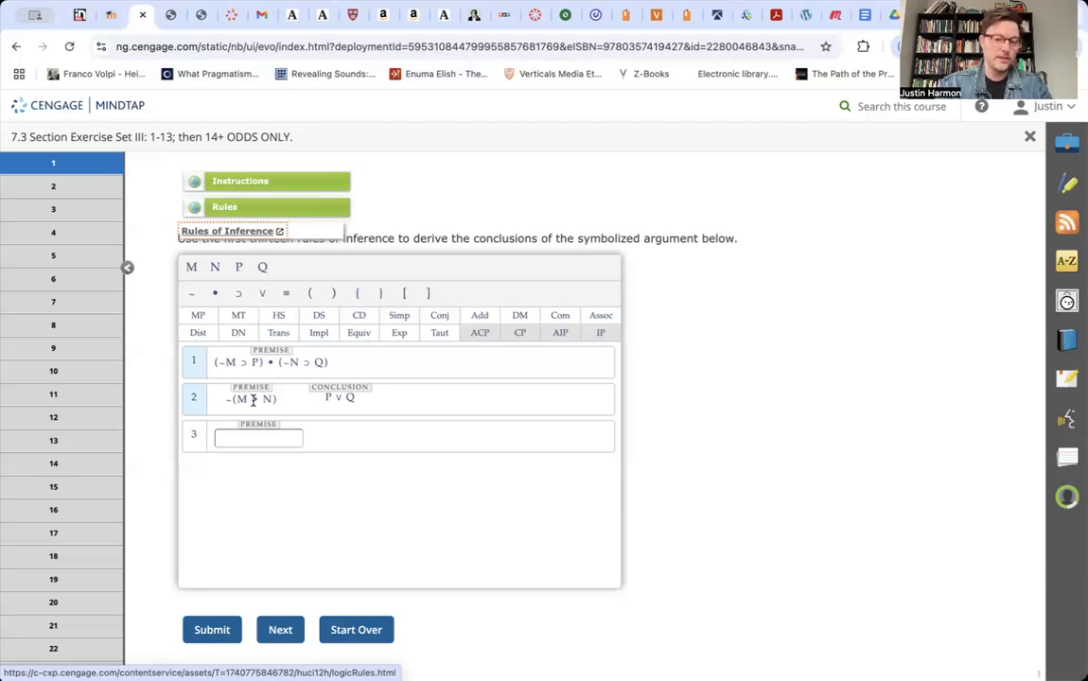
{"action": "left_click", "coordinate": [166, 16]}
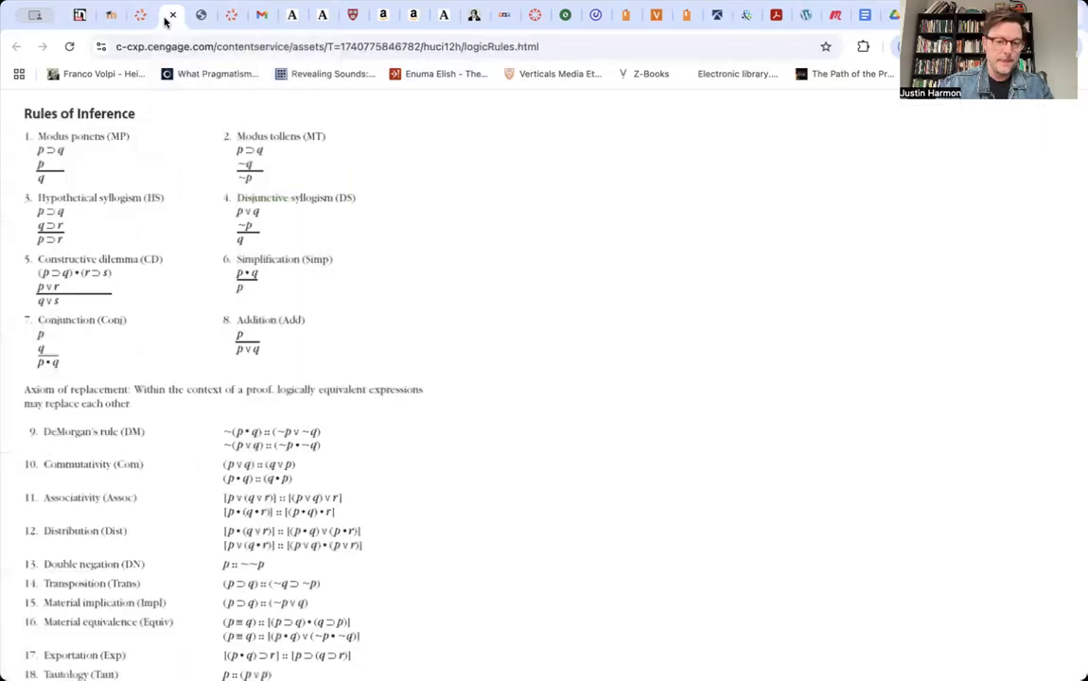
{"action": "scroll", "coordinate": [214, 346], "scroll_direction": "down", "scroll_amount": 1}
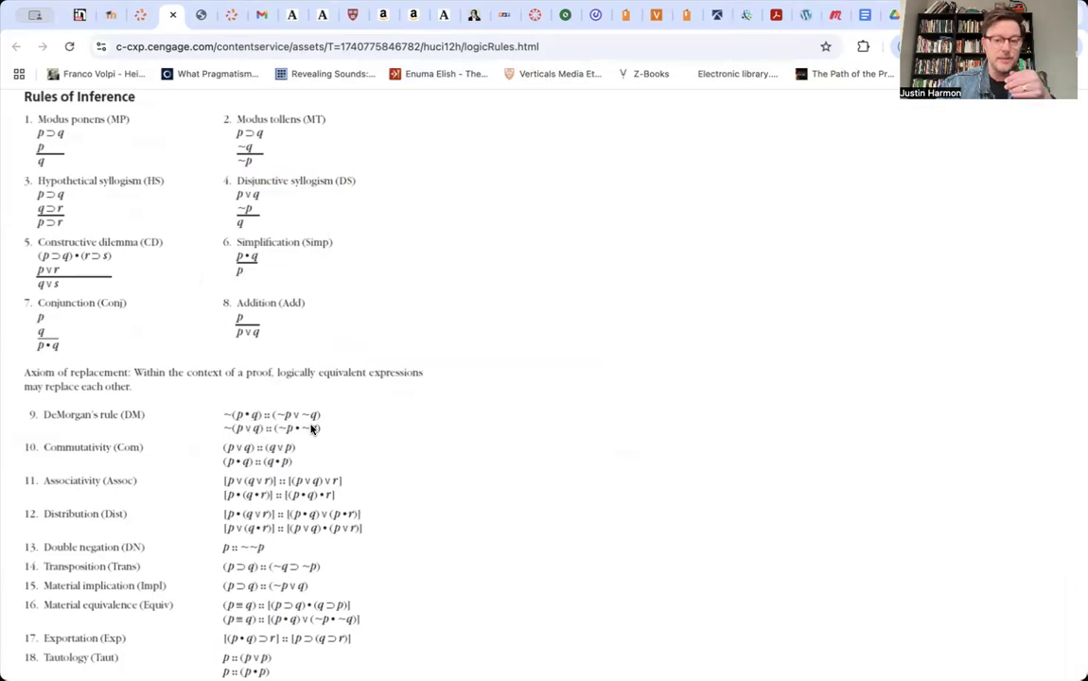
{"action": "left_click", "coordinate": [125, 16]}
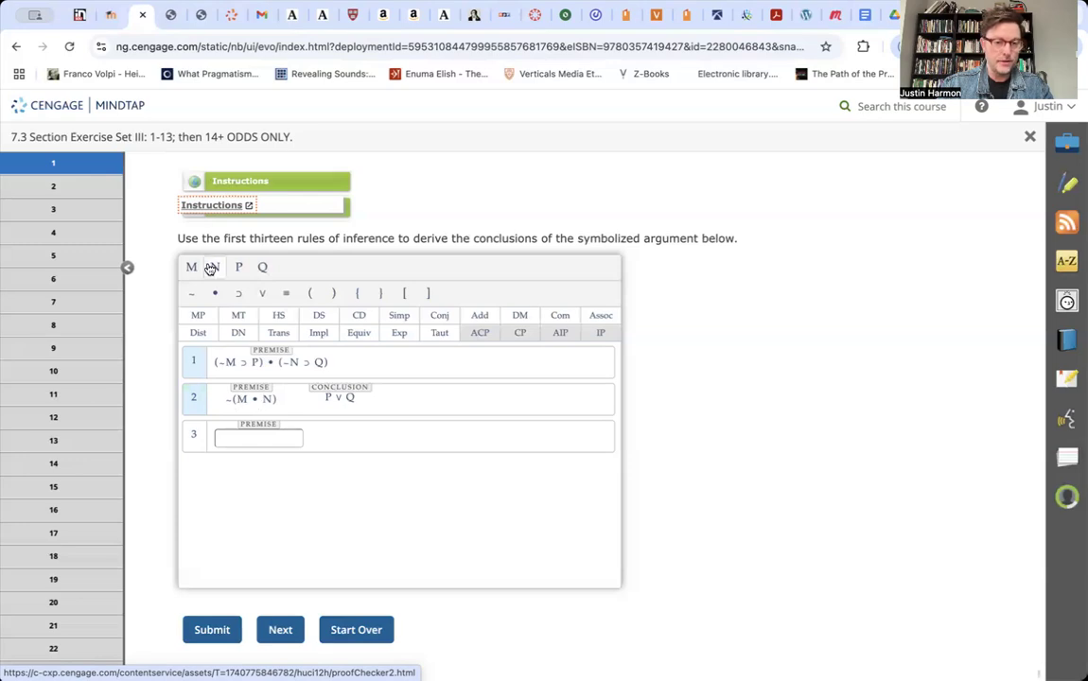
Add ~M∨~N as proof line 3, justified by line 2 with DeMorgan's rule (DM).
{"action": "left_click", "coordinate": [193, 295]}
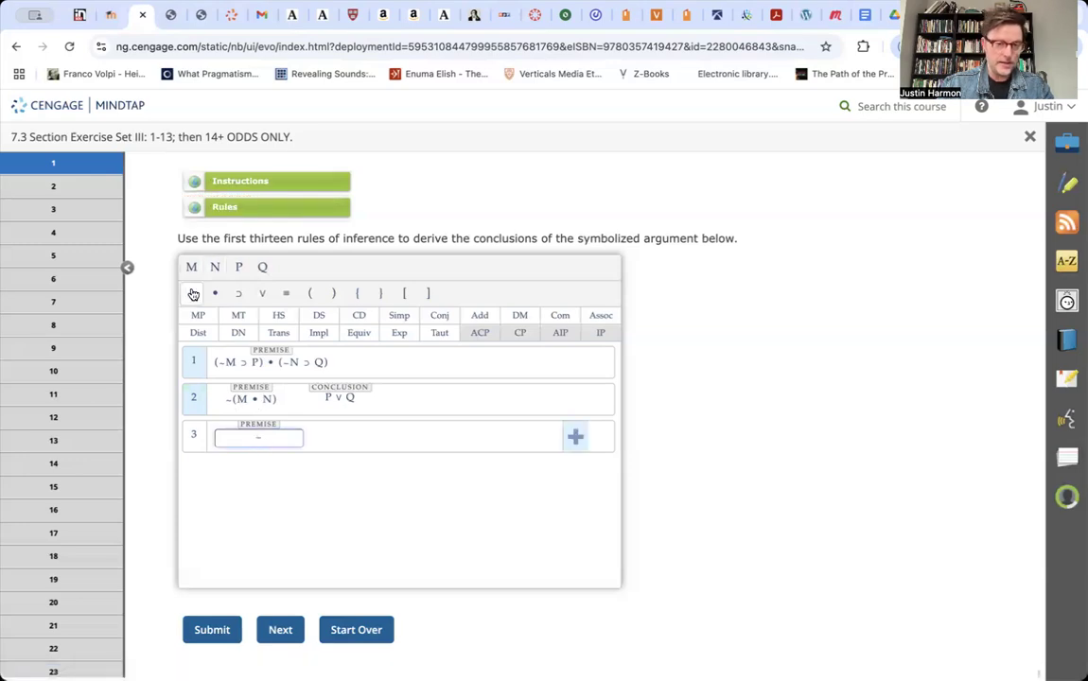
{"action": "left_click", "coordinate": [193, 267]}
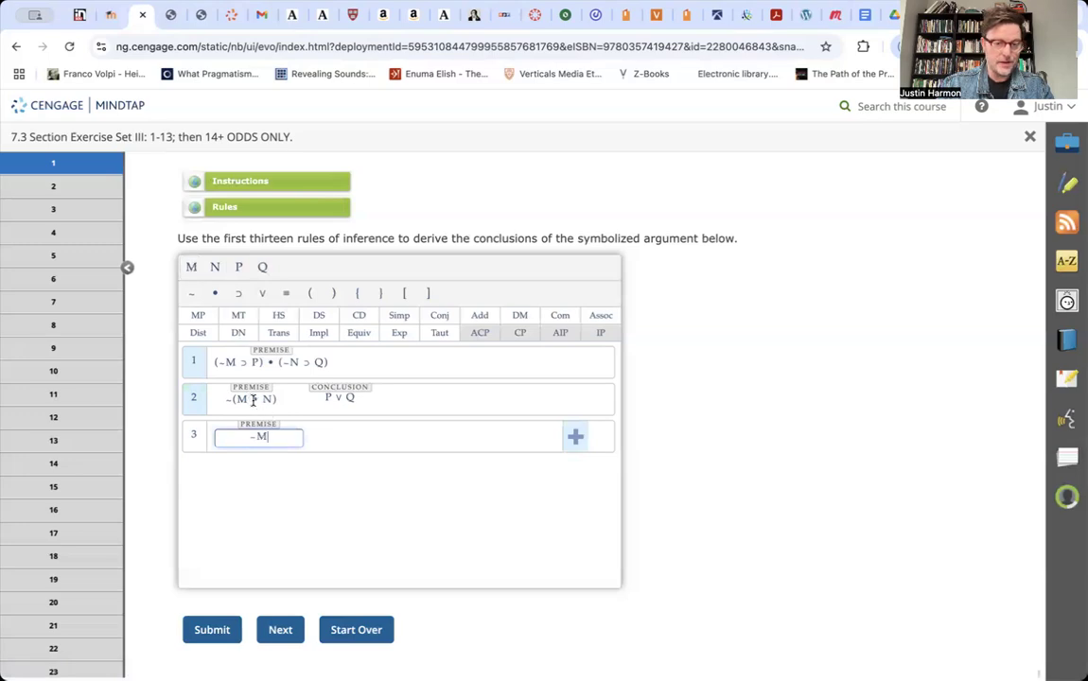
{"action": "left_click", "coordinate": [262, 297]}
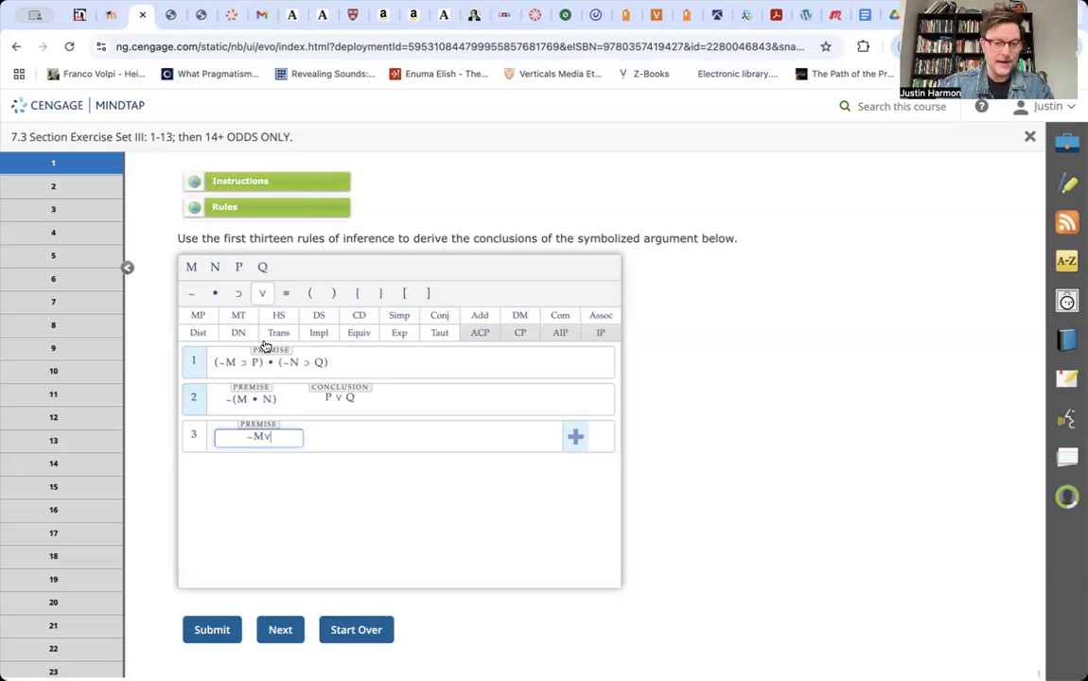
{"action": "left_click", "coordinate": [193, 294]}
{"action": "left_click", "coordinate": [217, 269]}
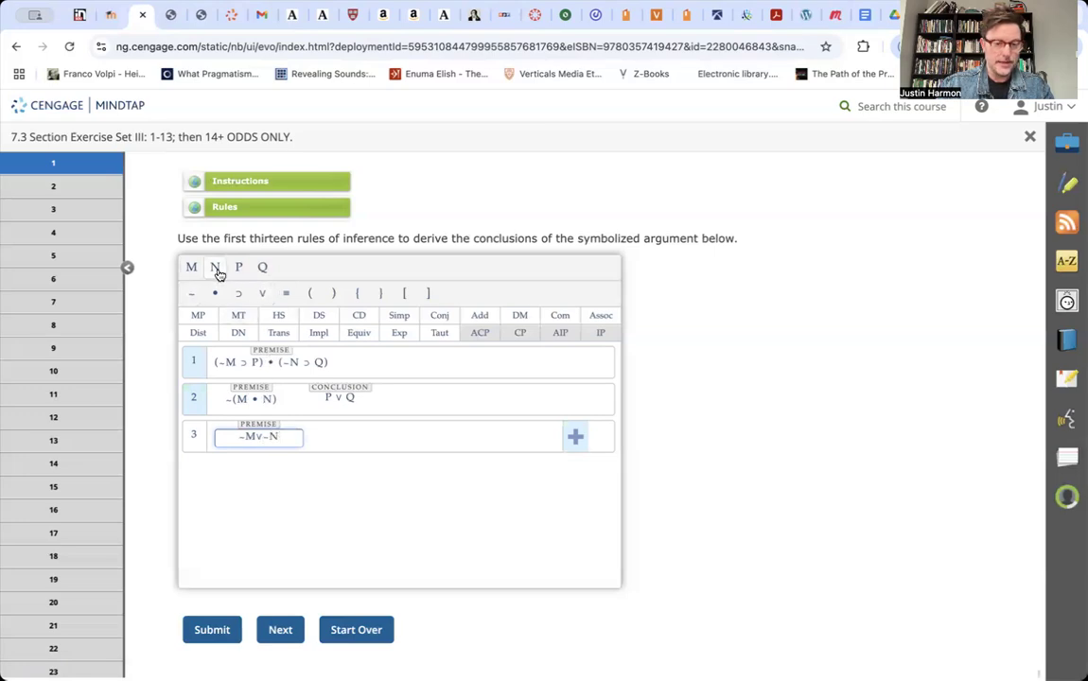
{"action": "left_click", "coordinate": [192, 396]}
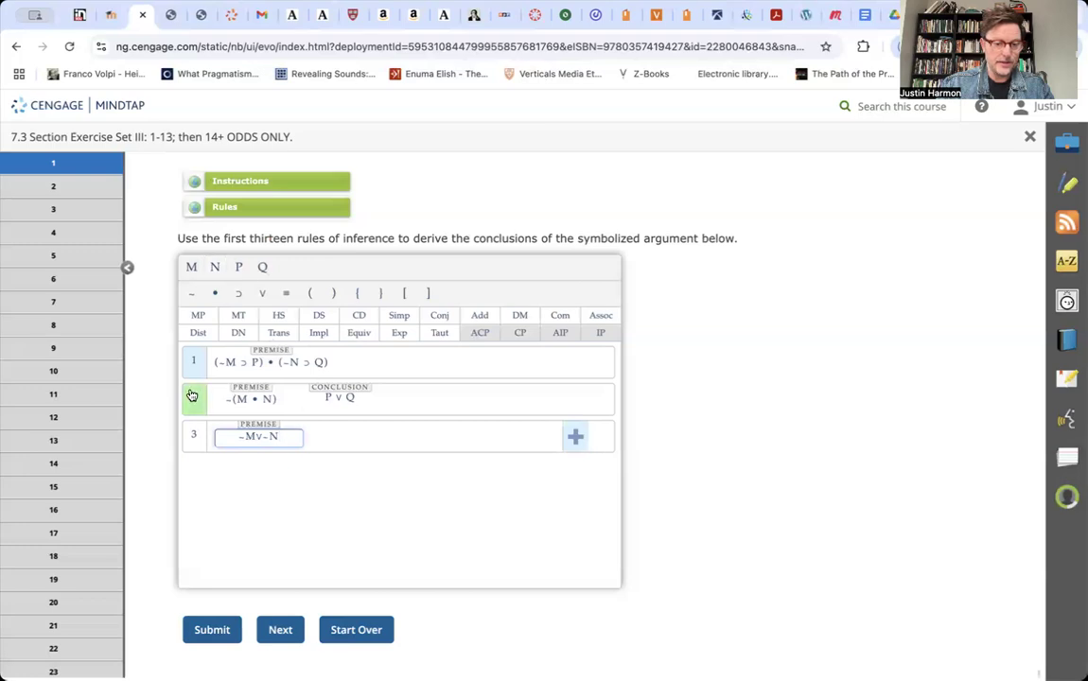
{"action": "left_click", "coordinate": [521, 318]}
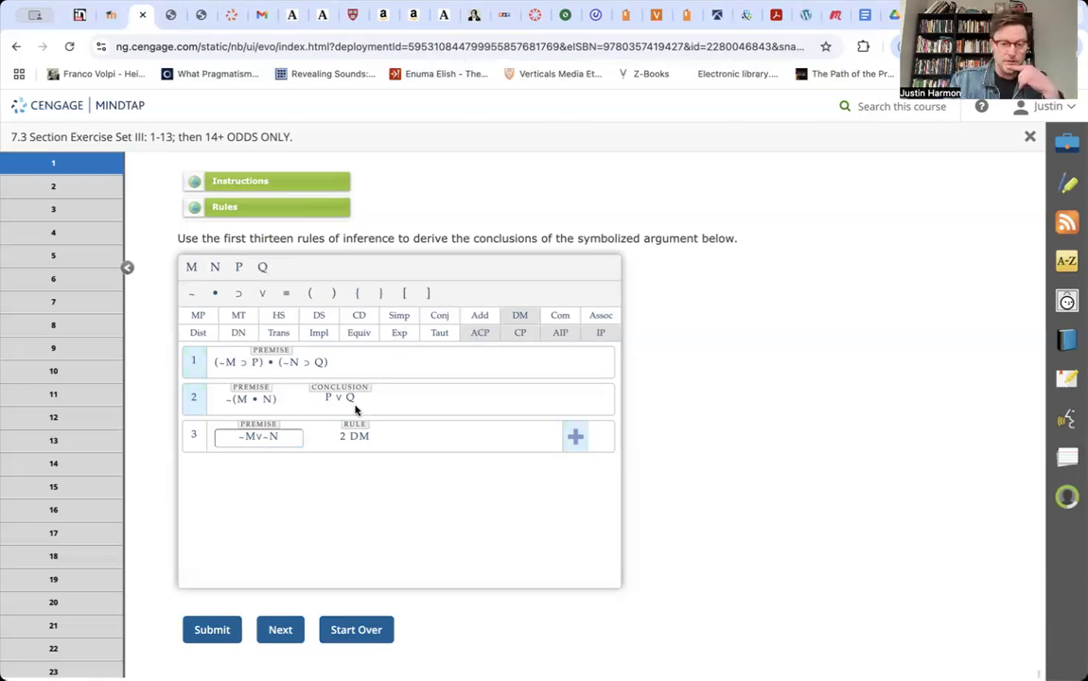
{"action": "left_click", "coordinate": [584, 442]}
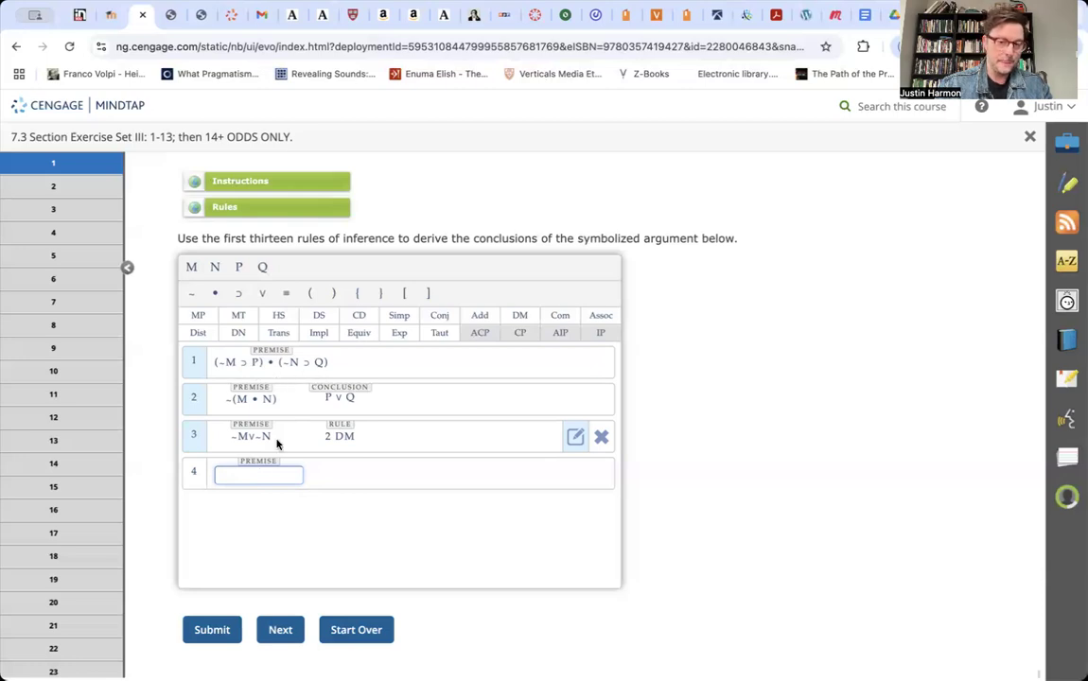
Enter the conclusion P∨Q on proof line 4, justified by lines 1 and 3 with constructive dilemma (CD).
{"action": "left_click", "coordinate": [239, 268]}
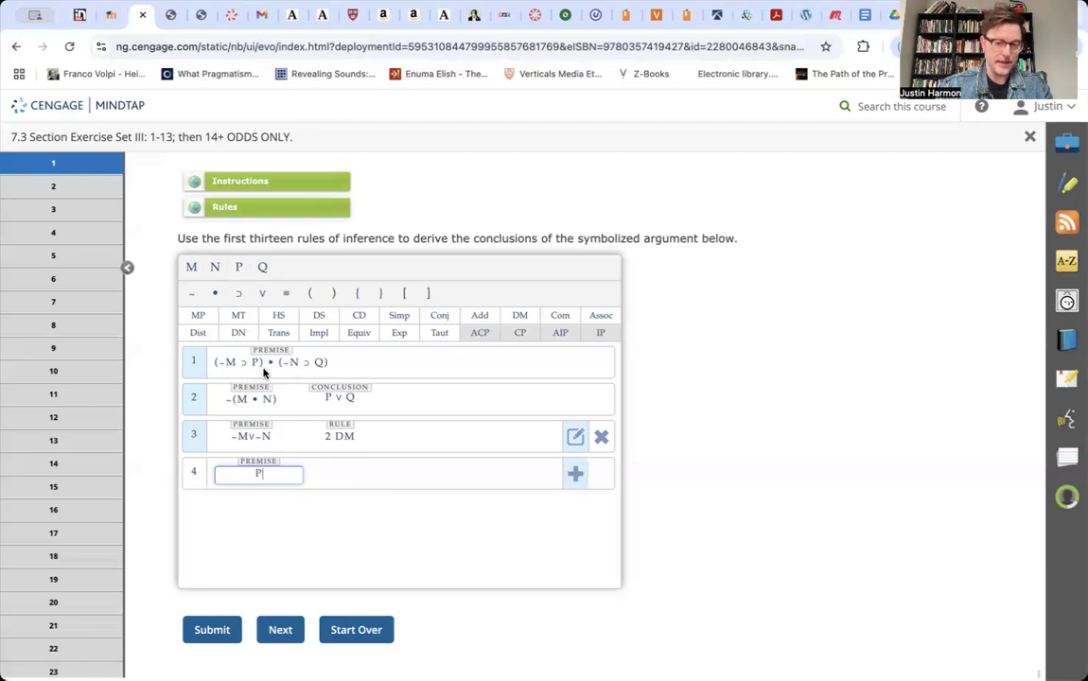
{"action": "left_click", "coordinate": [260, 297]}
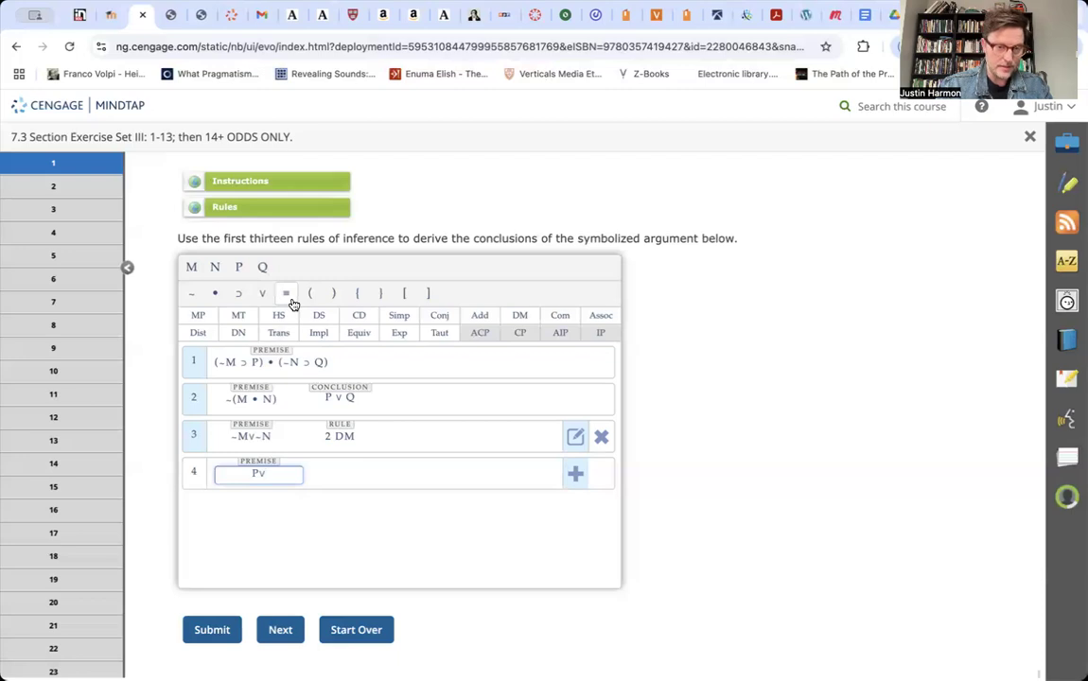
{"action": "left_click", "coordinate": [260, 270]}
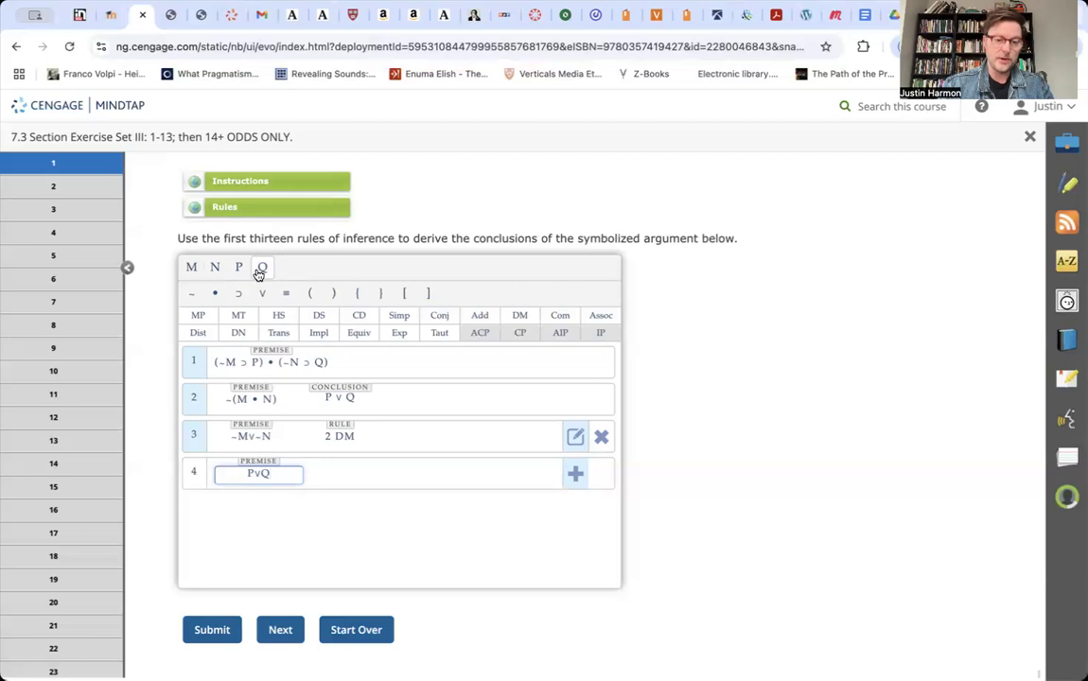
{"action": "left_click", "coordinate": [192, 370]}
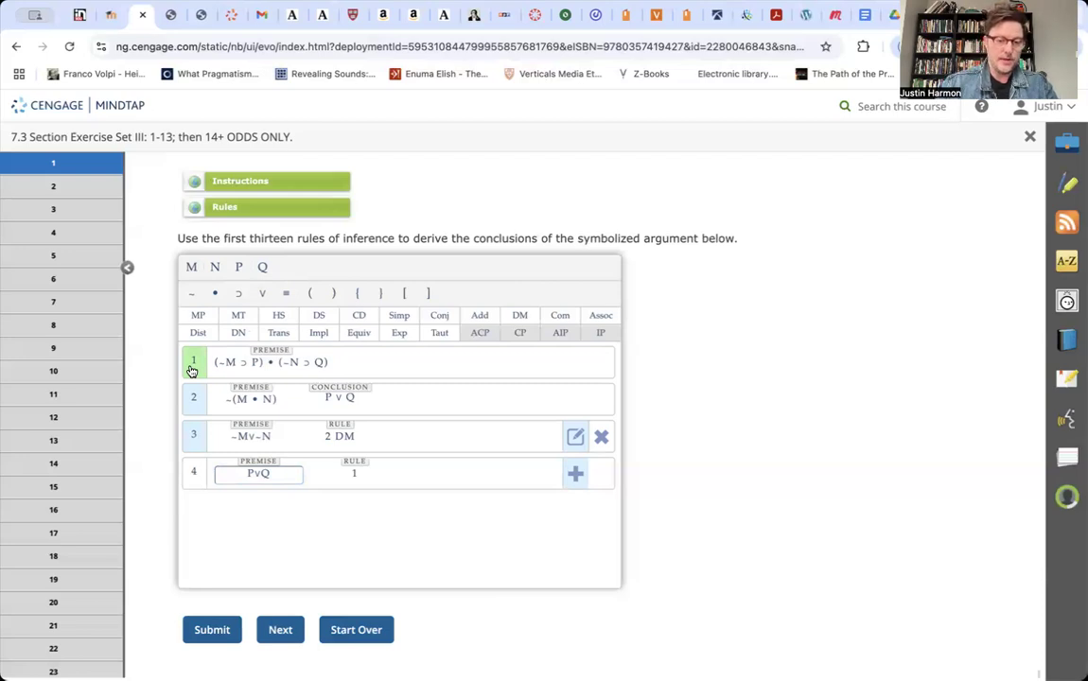
{"action": "left_click", "coordinate": [195, 443]}
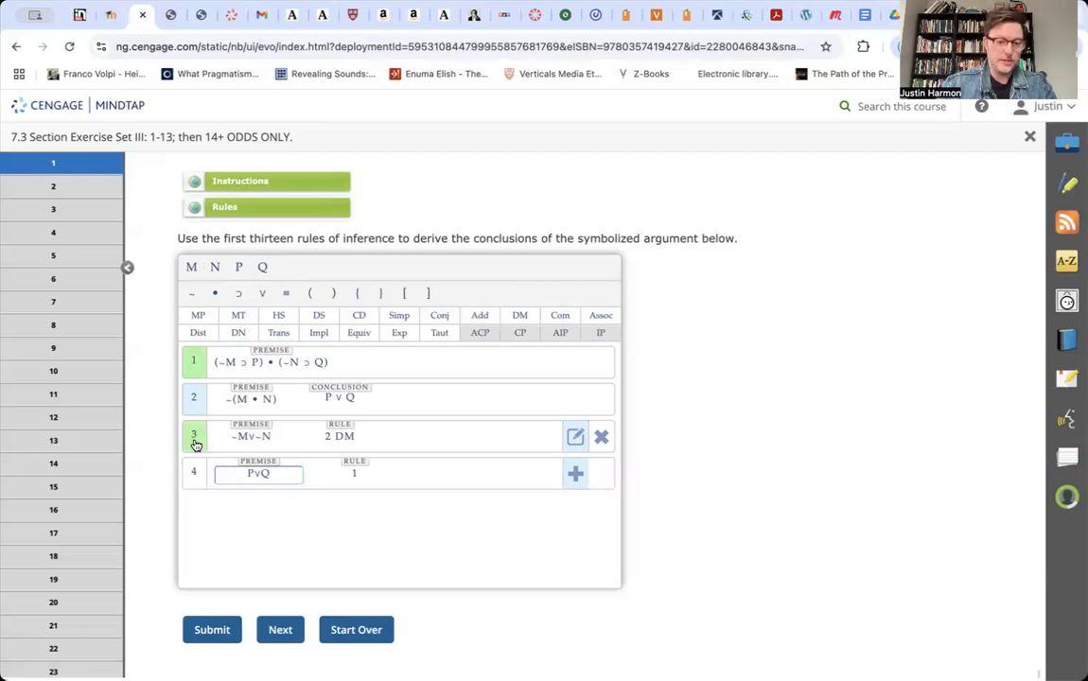
{"action": "left_click", "coordinate": [195, 443]}
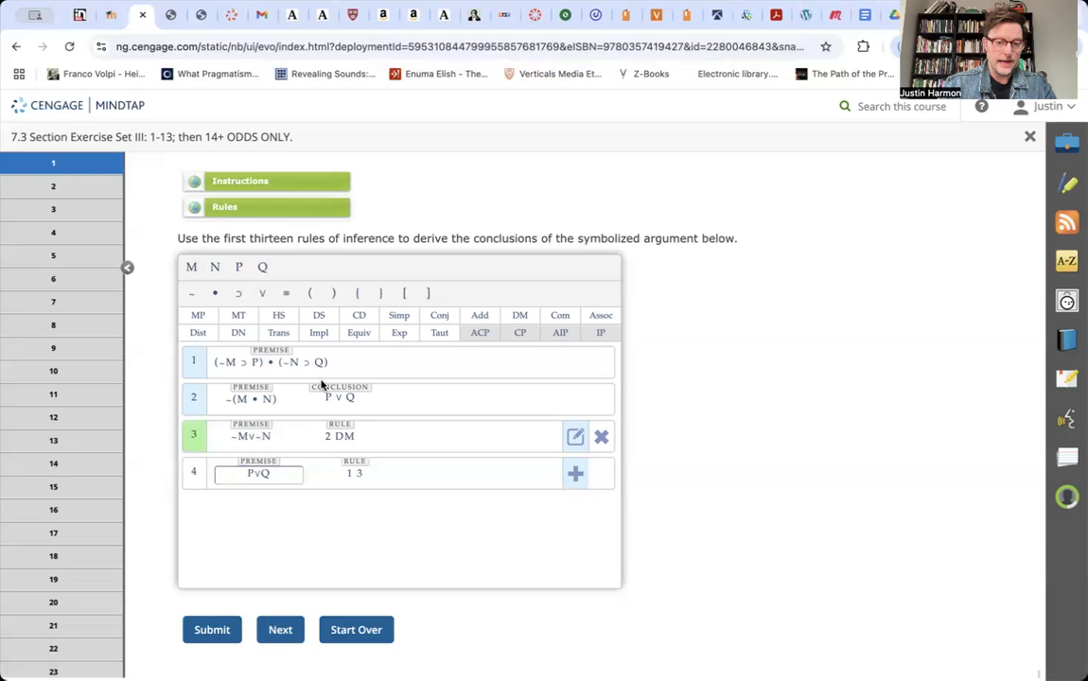
{"action": "left_click", "coordinate": [361, 317]}
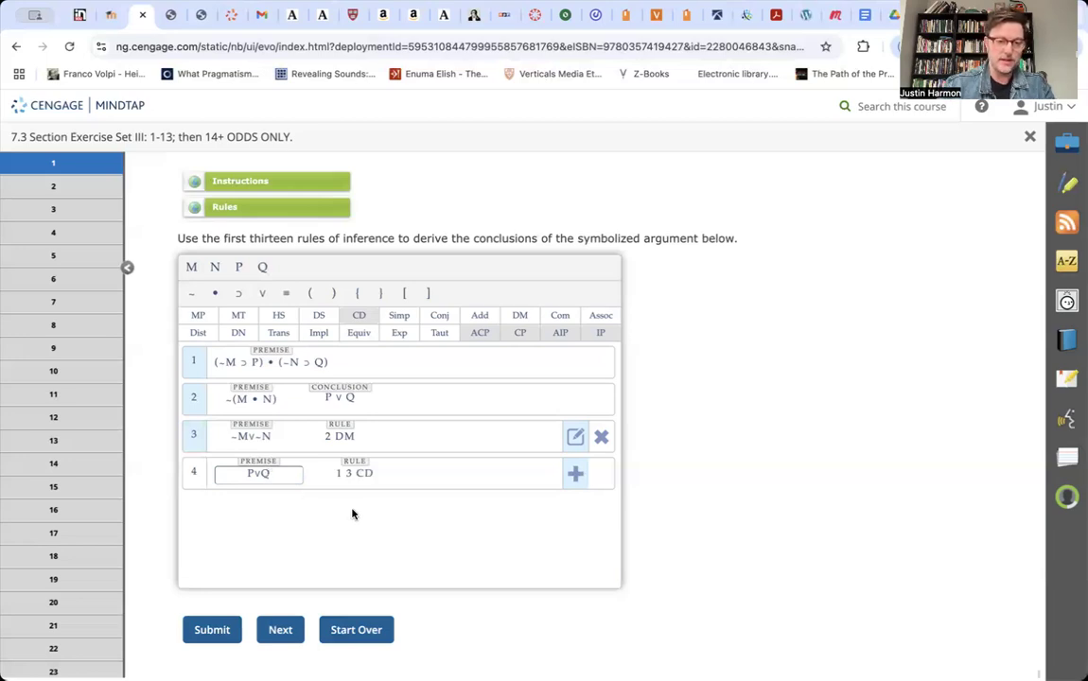
Submit the completed proof for exercise 1, check its feedback, and go on to exercise 2.
{"action": "left_click", "coordinate": [214, 631]}
{"action": "scroll", "coordinate": [294, 558], "scroll_direction": "down", "scroll_amount": 1}
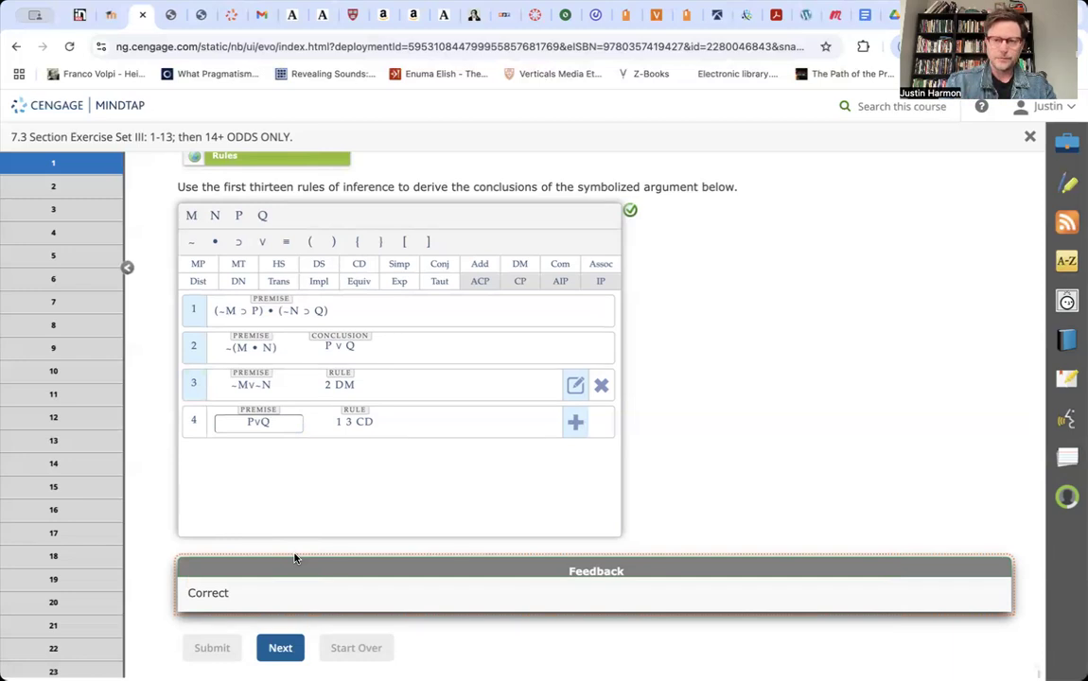
{"action": "left_click", "coordinate": [282, 649]}
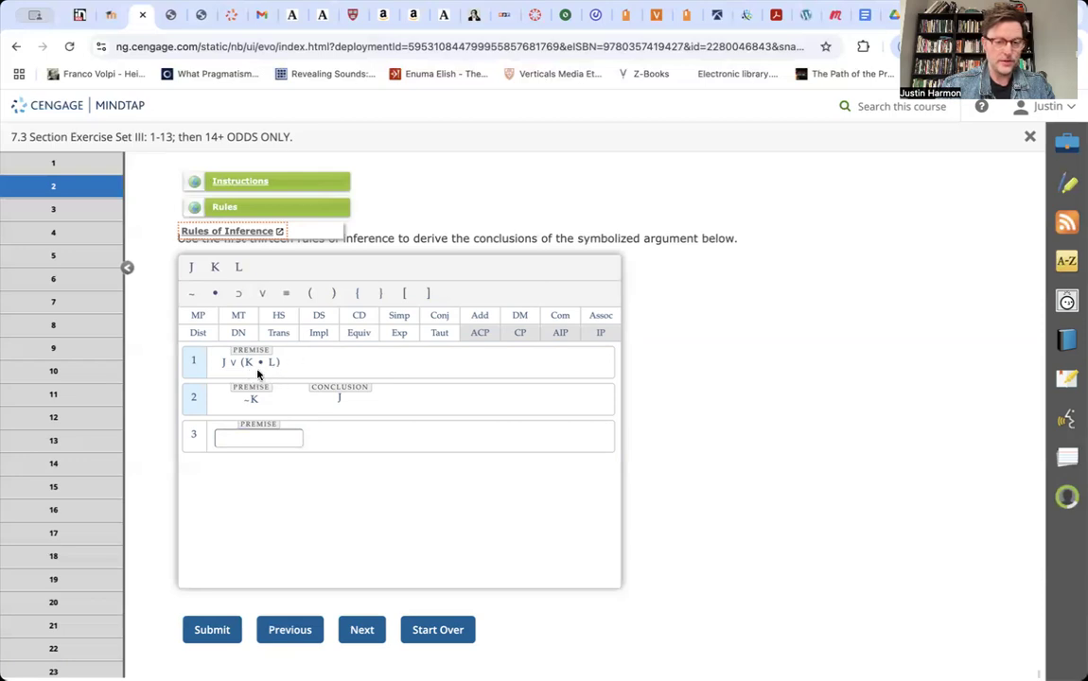
Consult the Rules of Inference reference for distribution and disjunctive syllogism, comparing them with the premises and conclusion of exercise 2.
{"action": "left_click", "coordinate": [159, 21]}
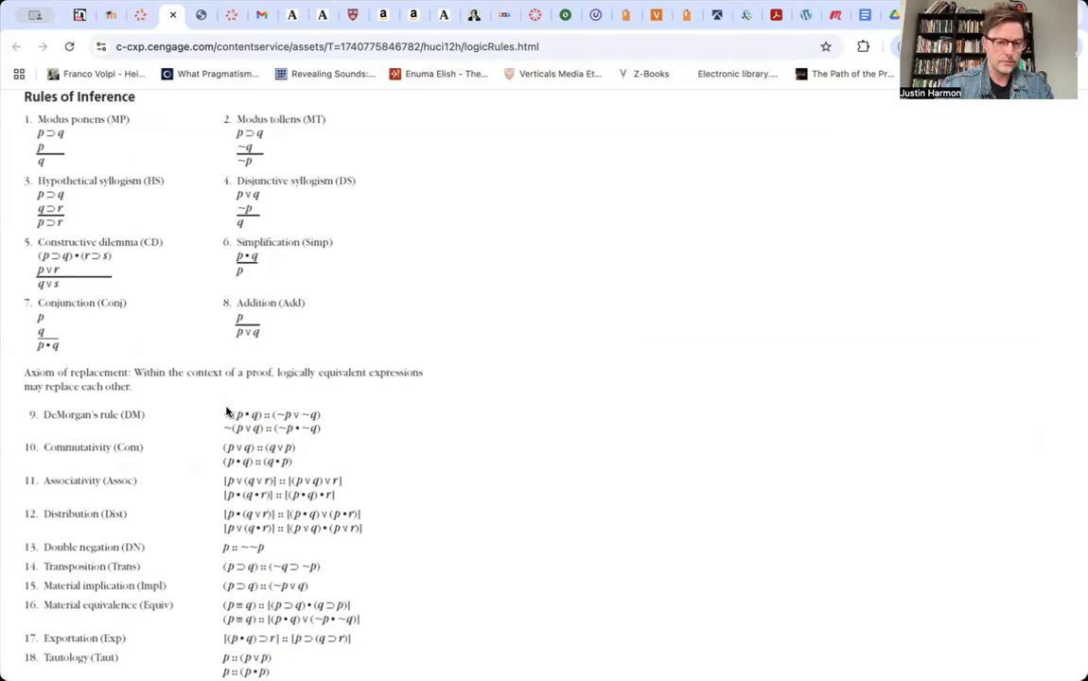
{"action": "scroll", "coordinate": [284, 473], "scroll_direction": "down", "scroll_amount": 1}
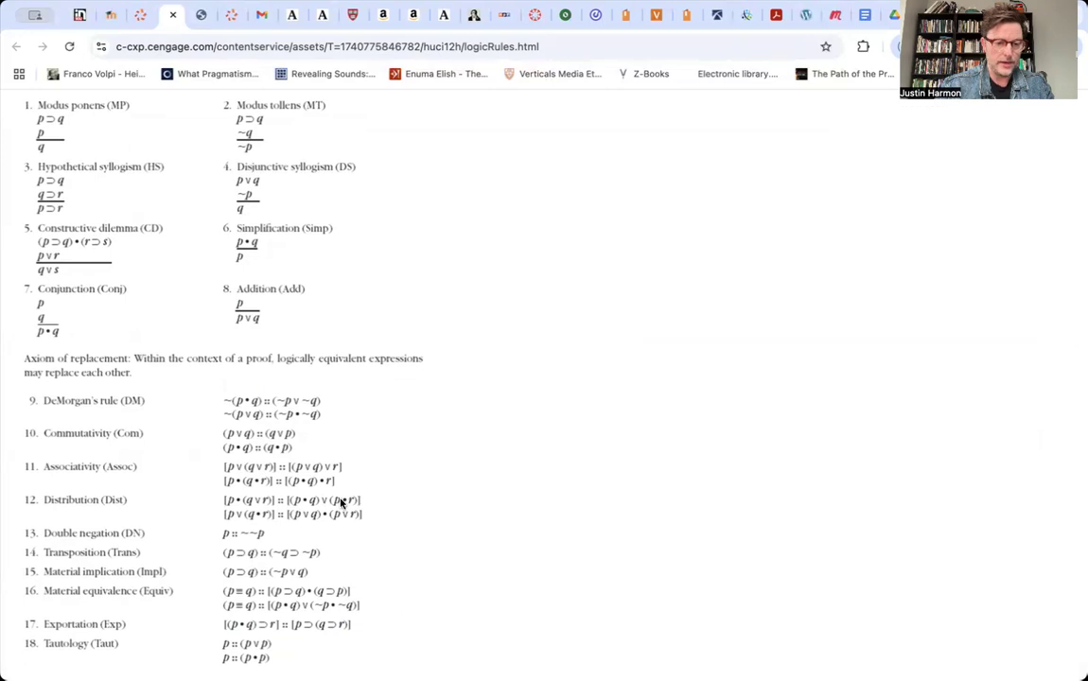
{"action": "left_click", "coordinate": [142, 19]}
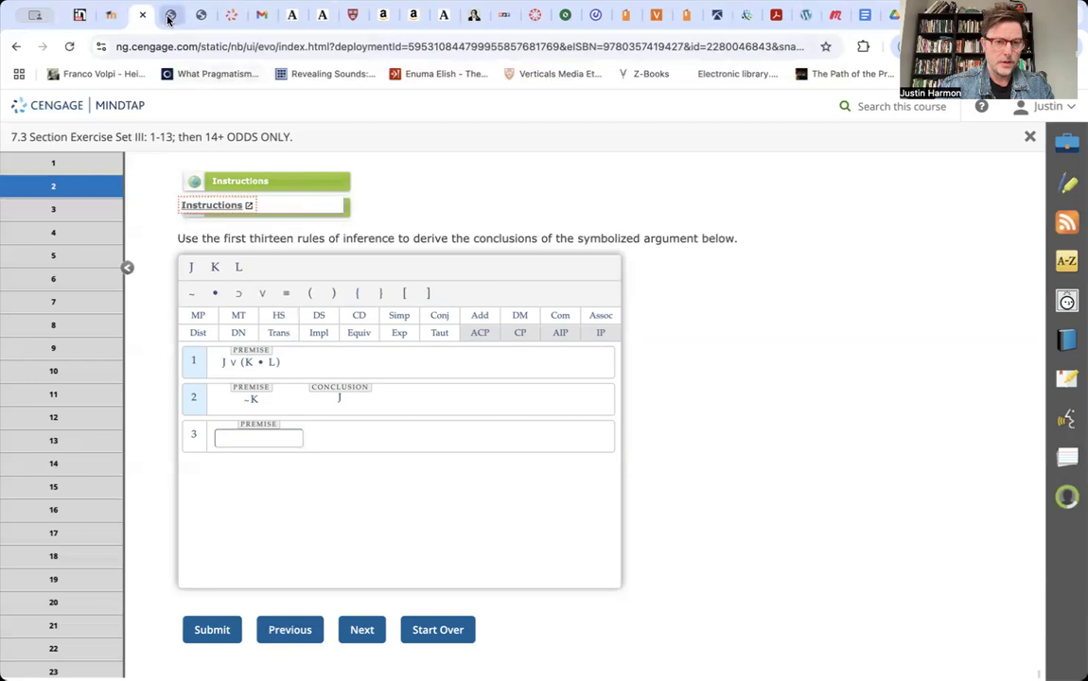
{"action": "left_click", "coordinate": [170, 16]}
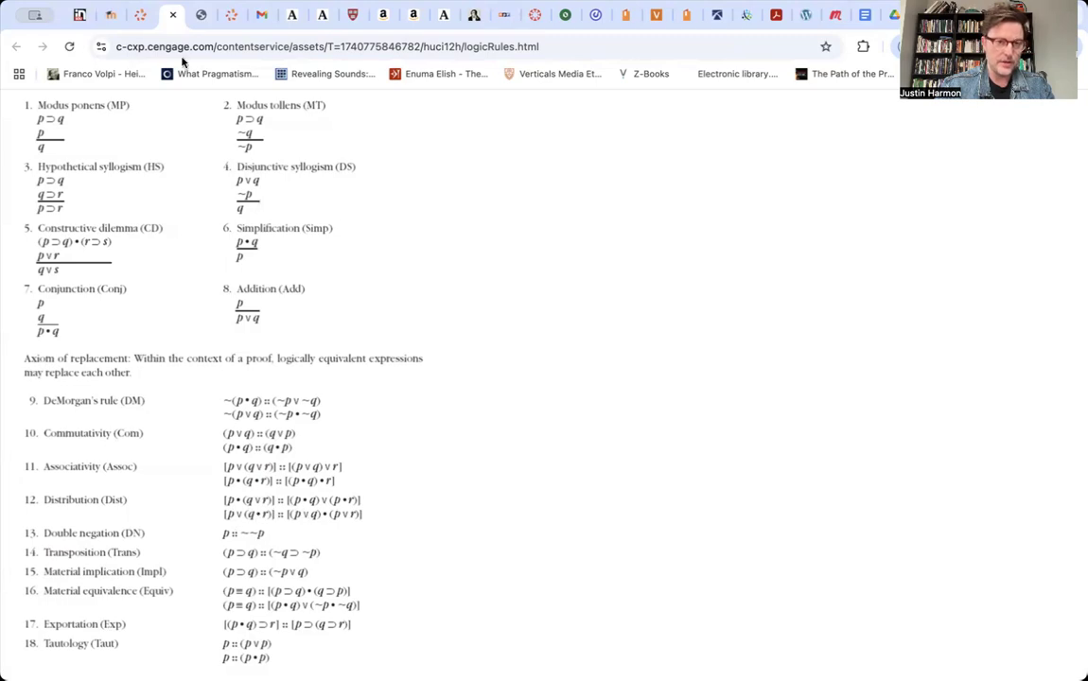
{"action": "left_click", "coordinate": [172, 15]}
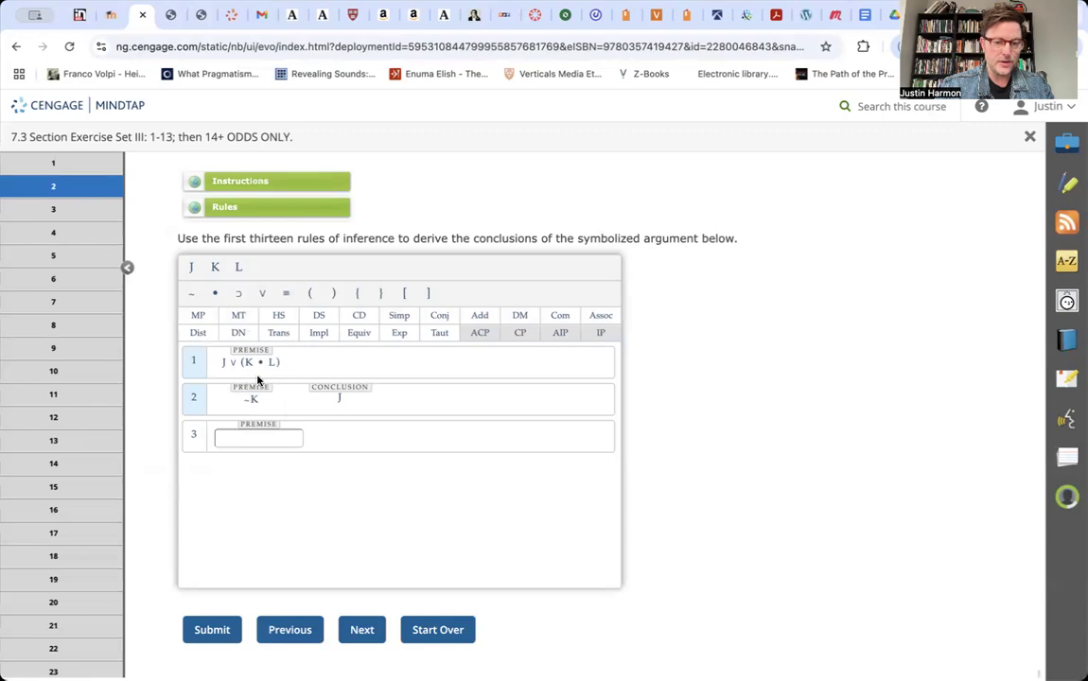
{"action": "left_click", "coordinate": [227, 206]}
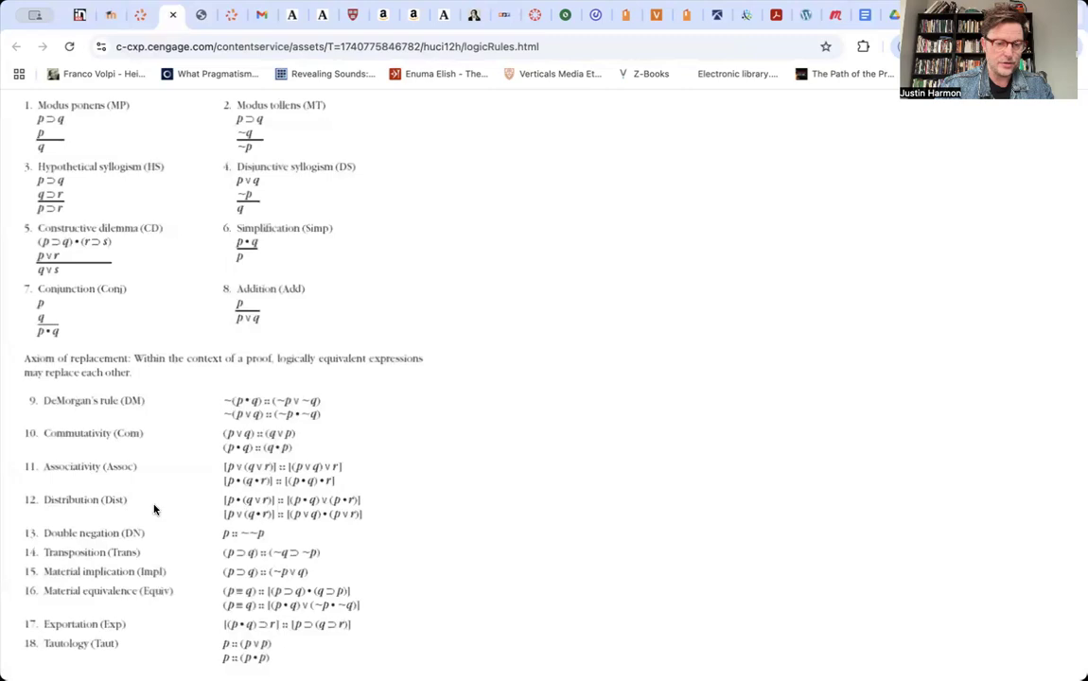
{"action": "left_click", "coordinate": [121, 16]}
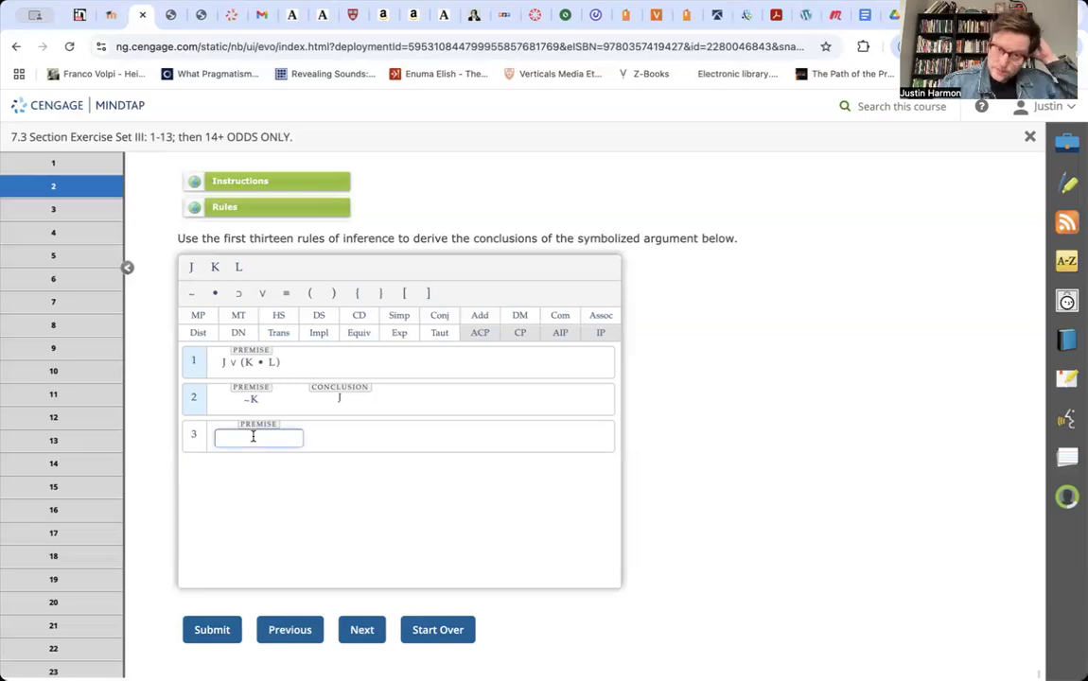
{"action": "left_click", "coordinate": [228, 206]}
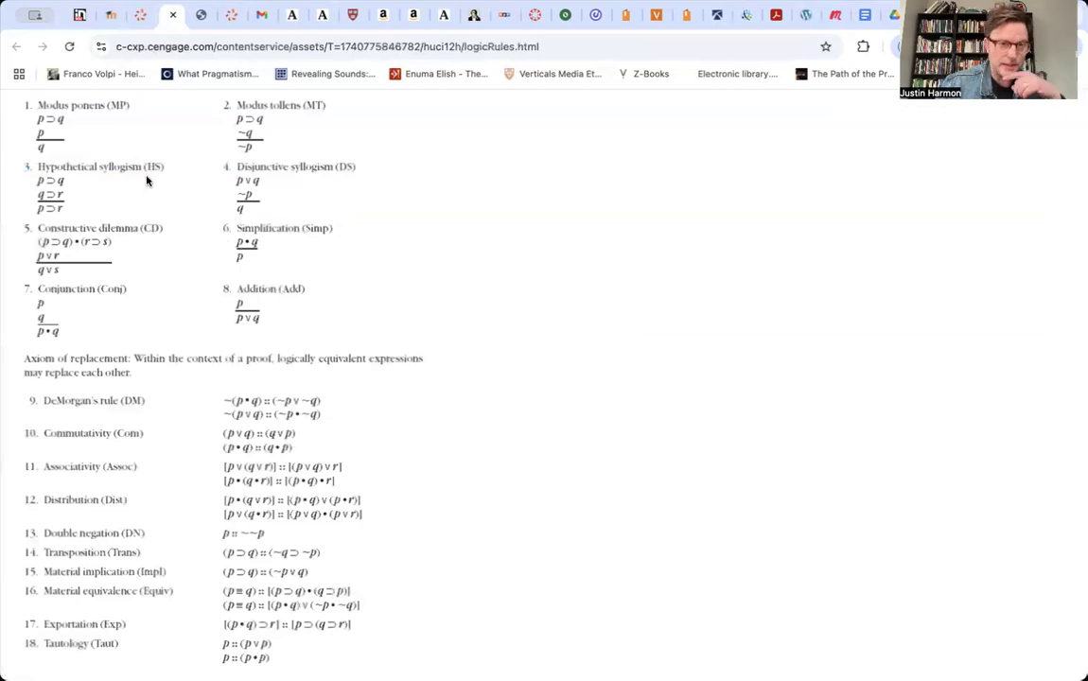
{"action": "left_click", "coordinate": [140, 14]}
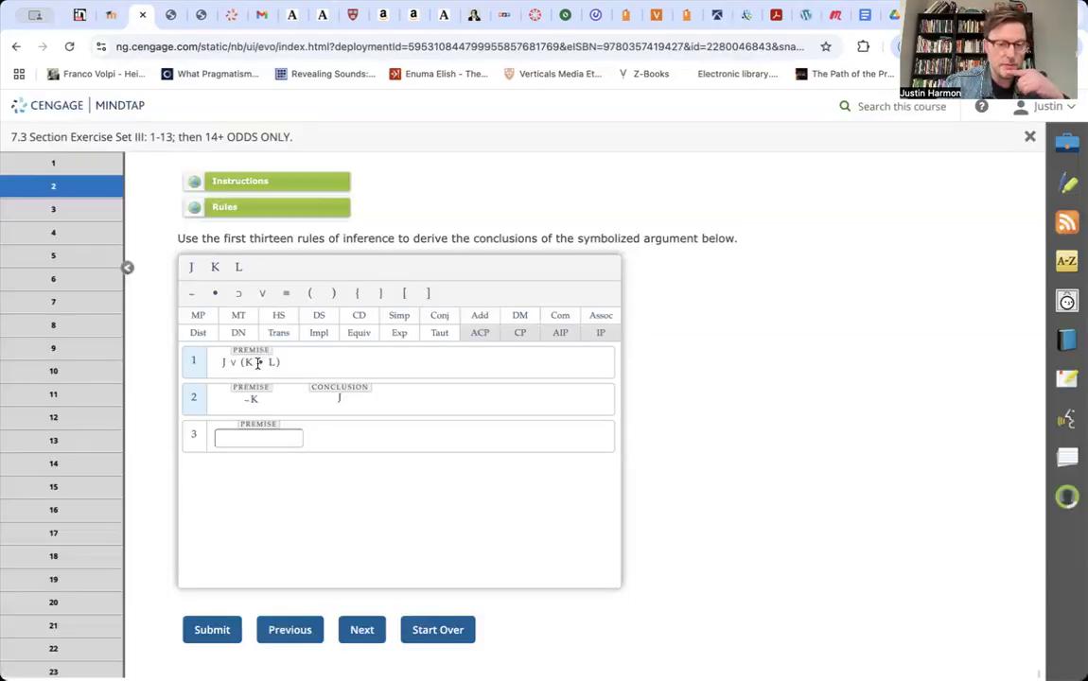
{"action": "left_click", "coordinate": [170, 16]}
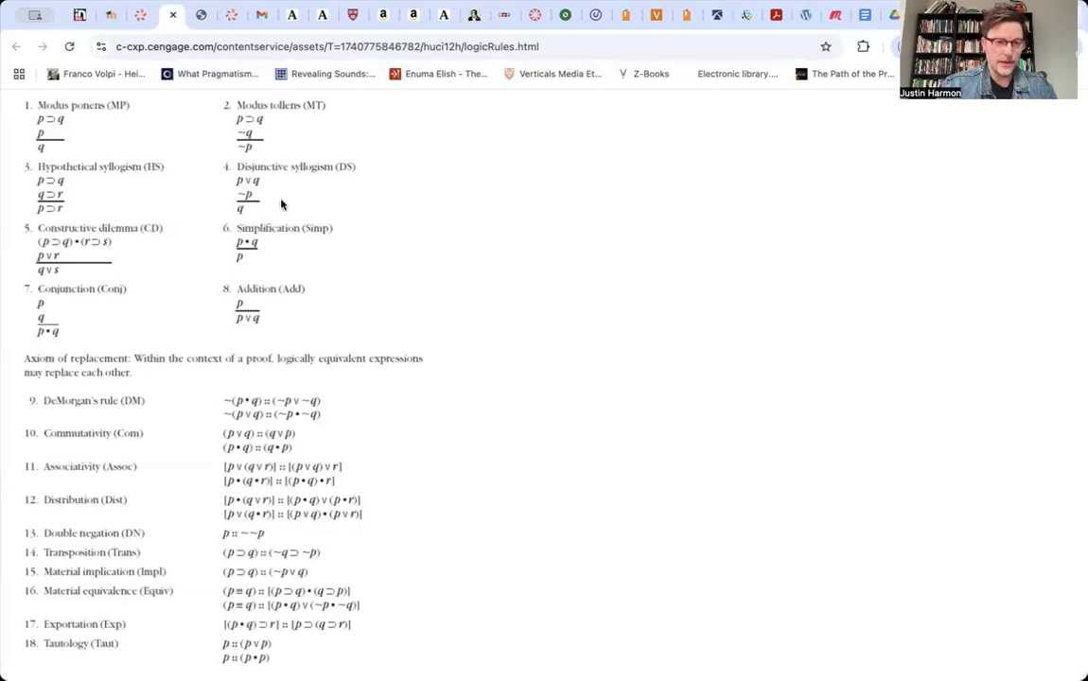
{"action": "left_click", "coordinate": [138, 14]}
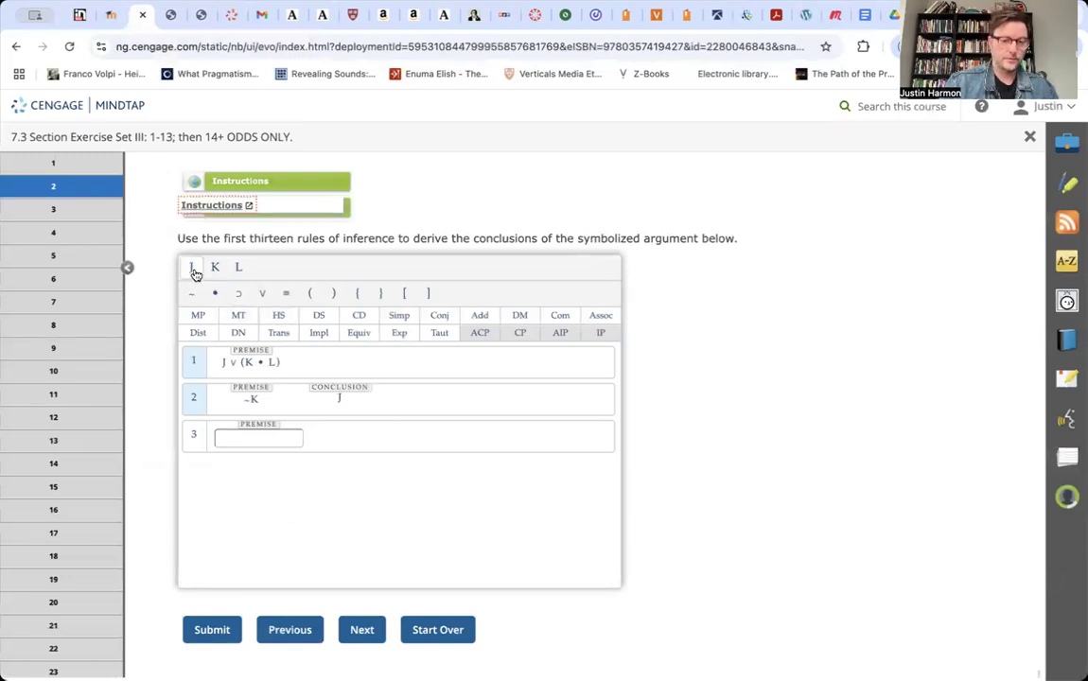
{"action": "left_click", "coordinate": [160, 15]}
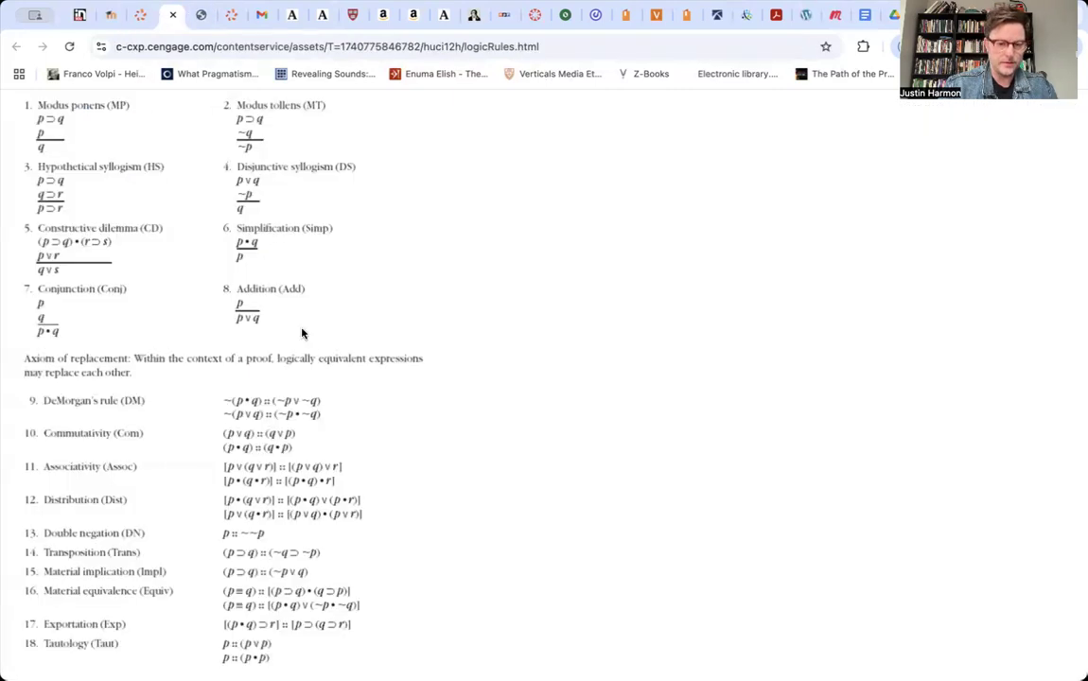
{"action": "left_click", "coordinate": [123, 15]}
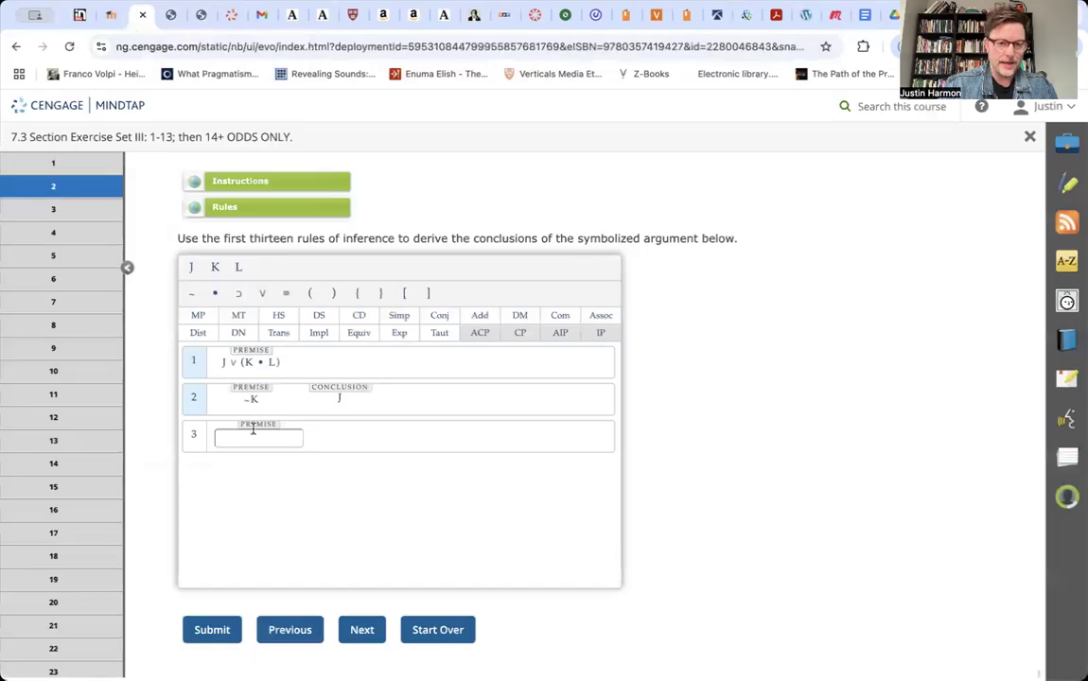
Enter (J∨K)•(J∨L) as the formula on proof line 3.
{"action": "left_click", "coordinate": [317, 300]}
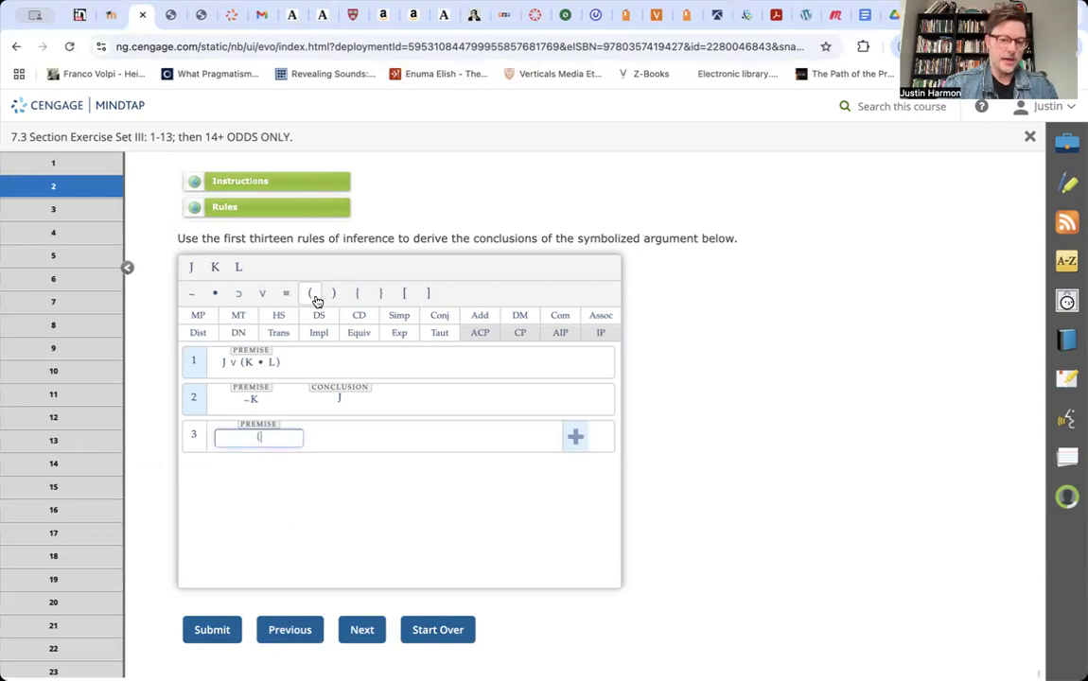
{"action": "left_click", "coordinate": [191, 270]}
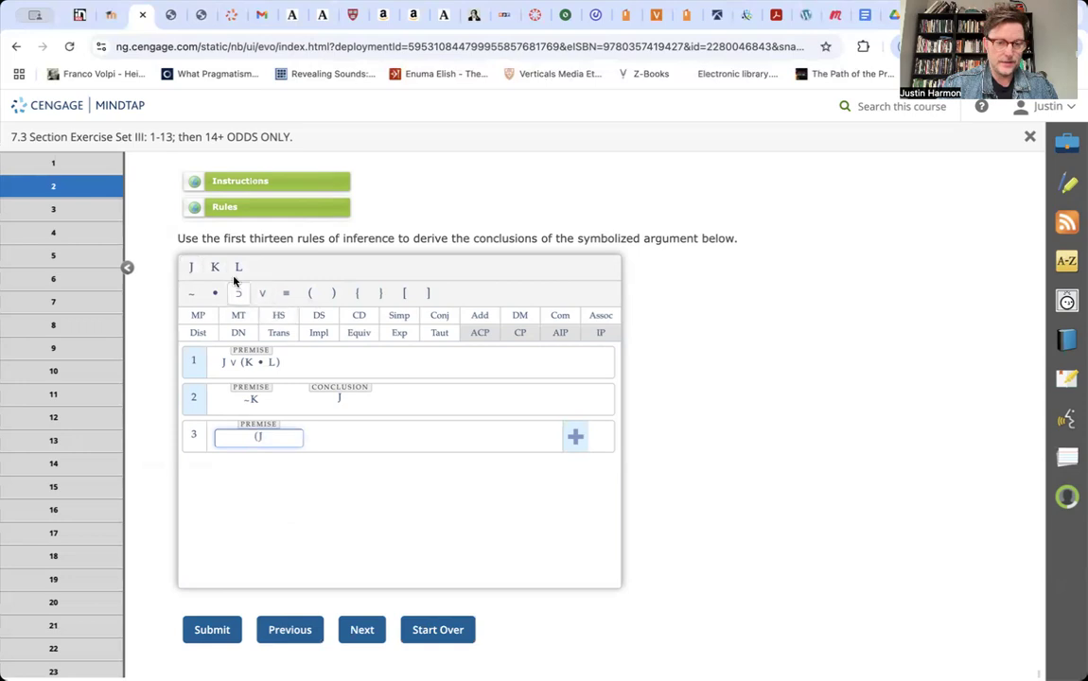
{"action": "left_click", "coordinate": [264, 295]}
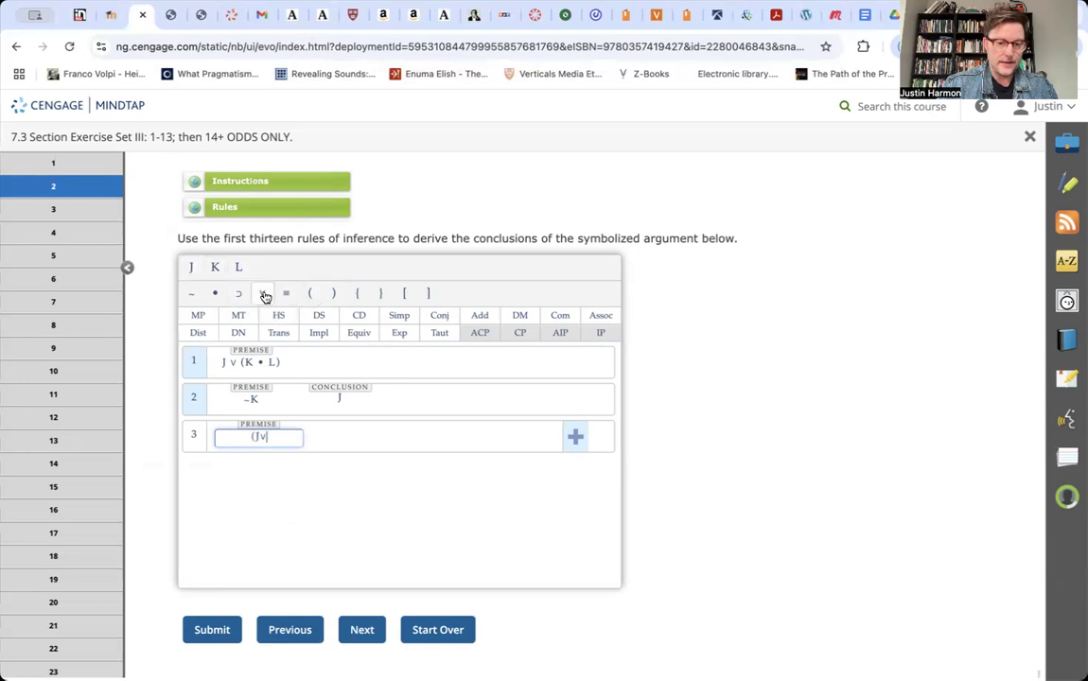
{"action": "left_click", "coordinate": [217, 269]}
{"action": "left_click", "coordinate": [335, 298]}
{"action": "left_click", "coordinate": [216, 296]}
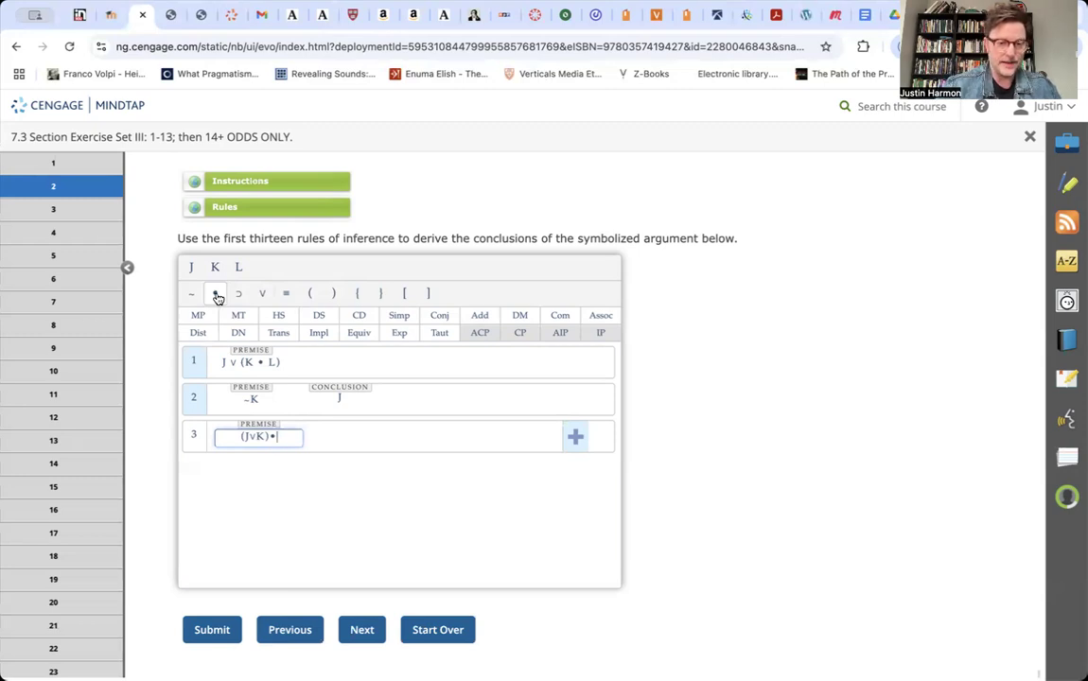
{"action": "left_click", "coordinate": [314, 298]}
{"action": "left_click", "coordinate": [191, 267]}
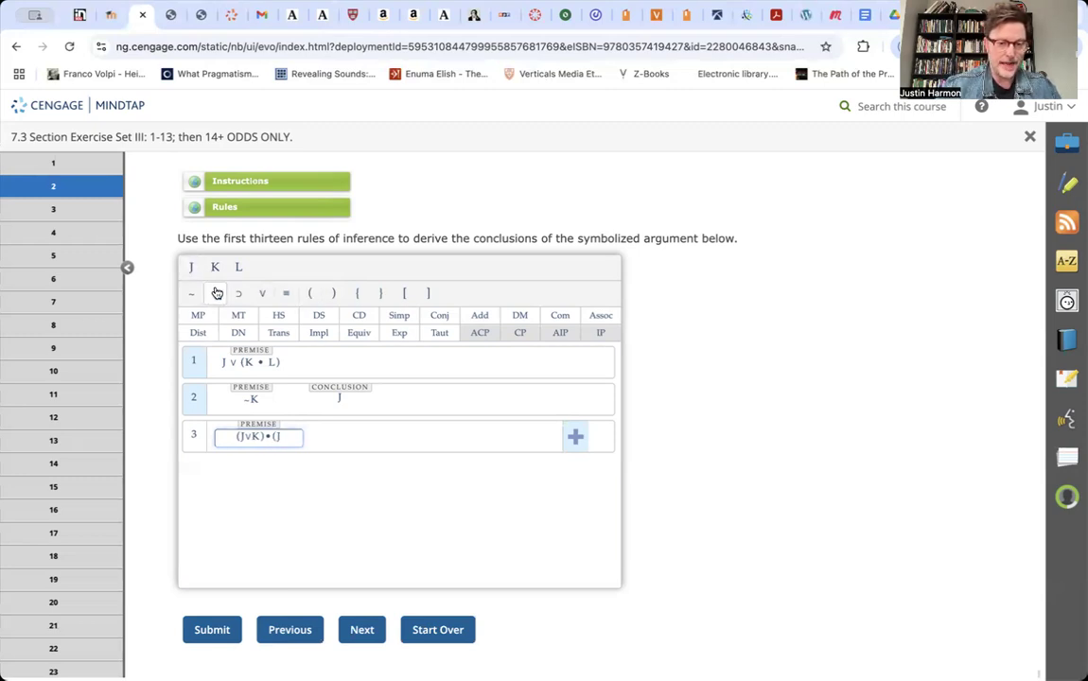
{"action": "left_click", "coordinate": [261, 295]}
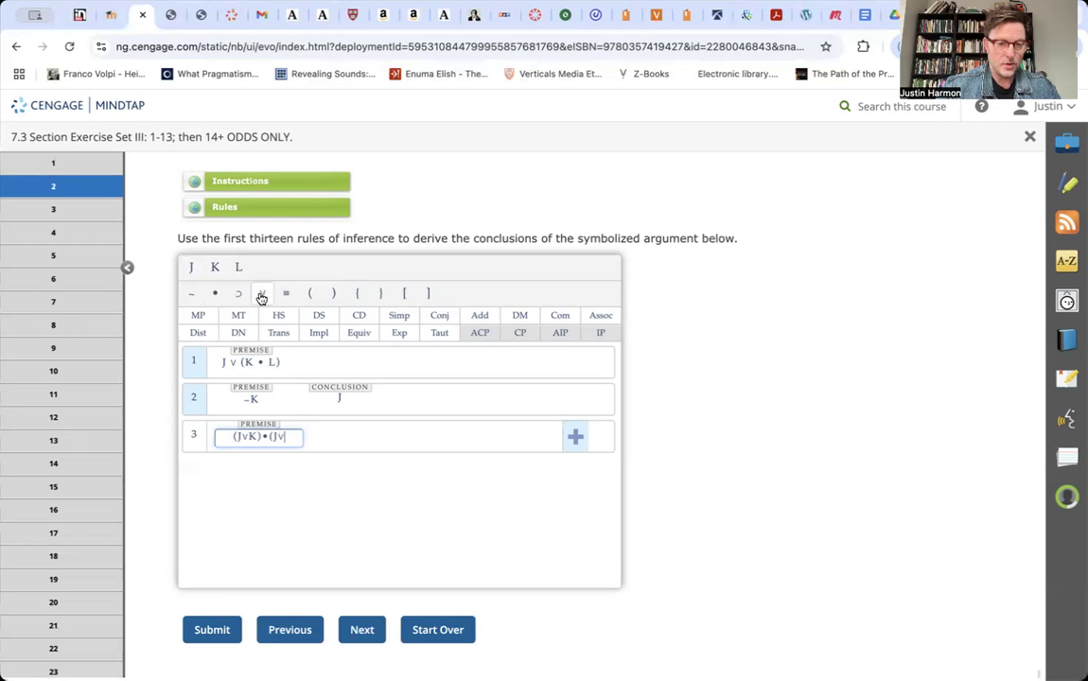
{"action": "left_click", "coordinate": [241, 270]}
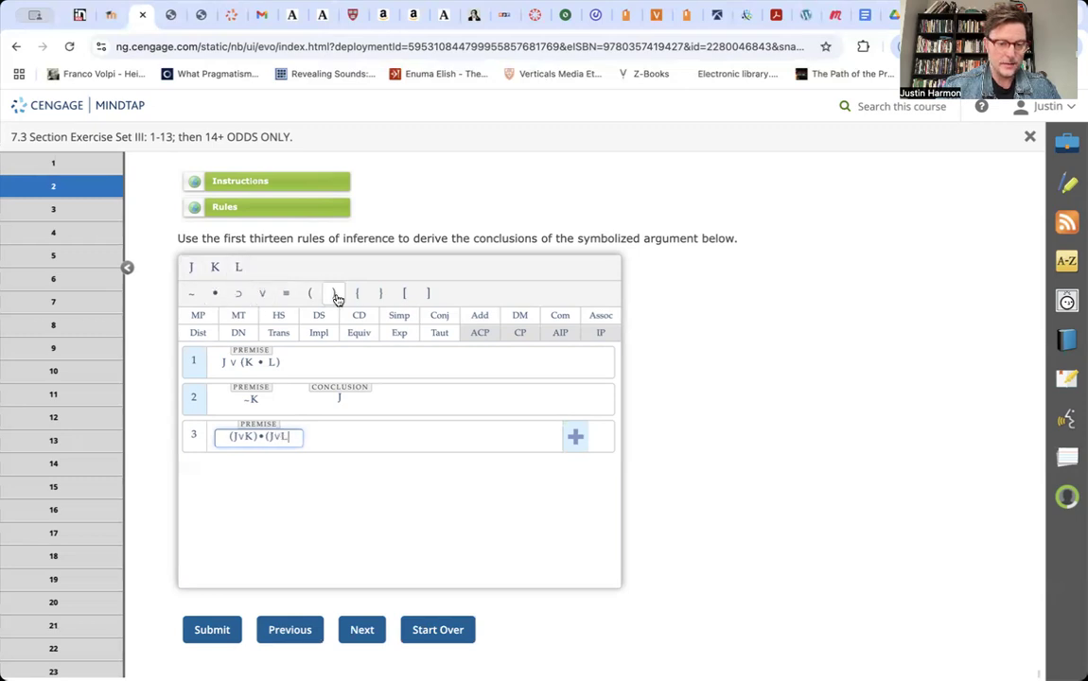
{"action": "left_click", "coordinate": [336, 296]}
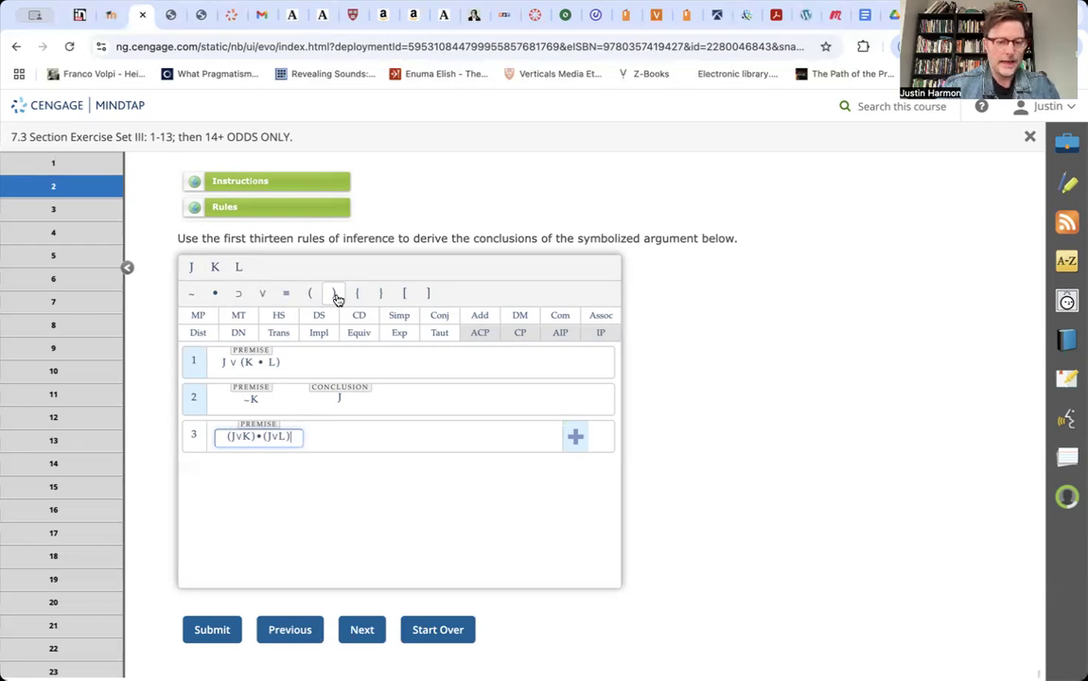
Justify proof line 3 by line 1 with distribution (Dist) and add the line to the proof.
{"action": "left_click", "coordinate": [193, 370]}
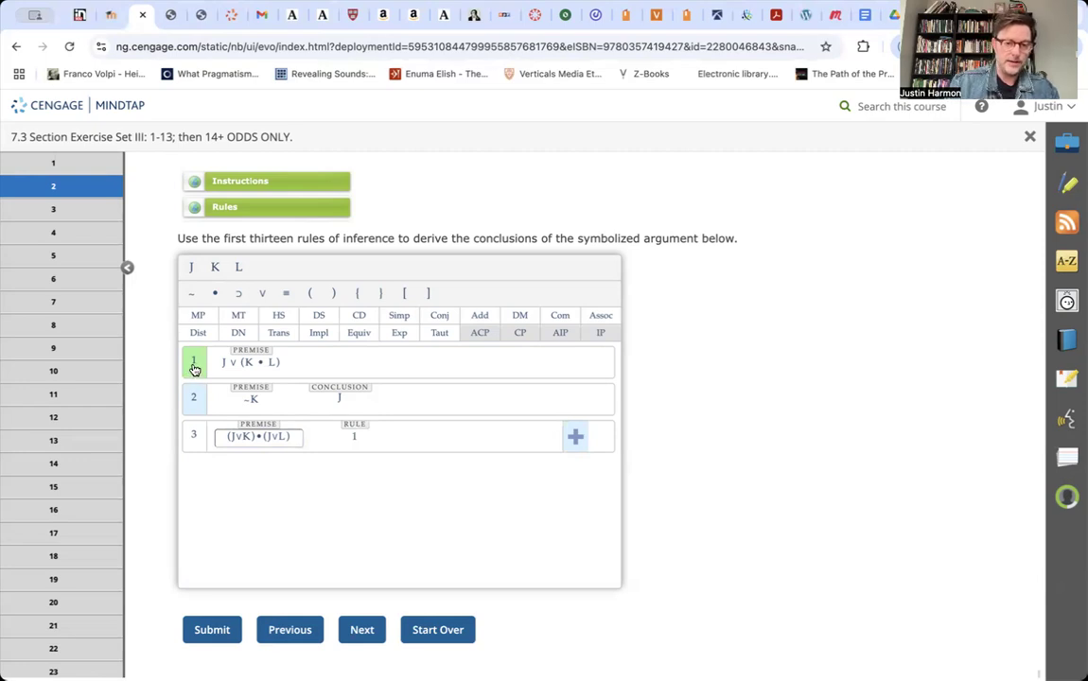
{"action": "left_click", "coordinate": [202, 333]}
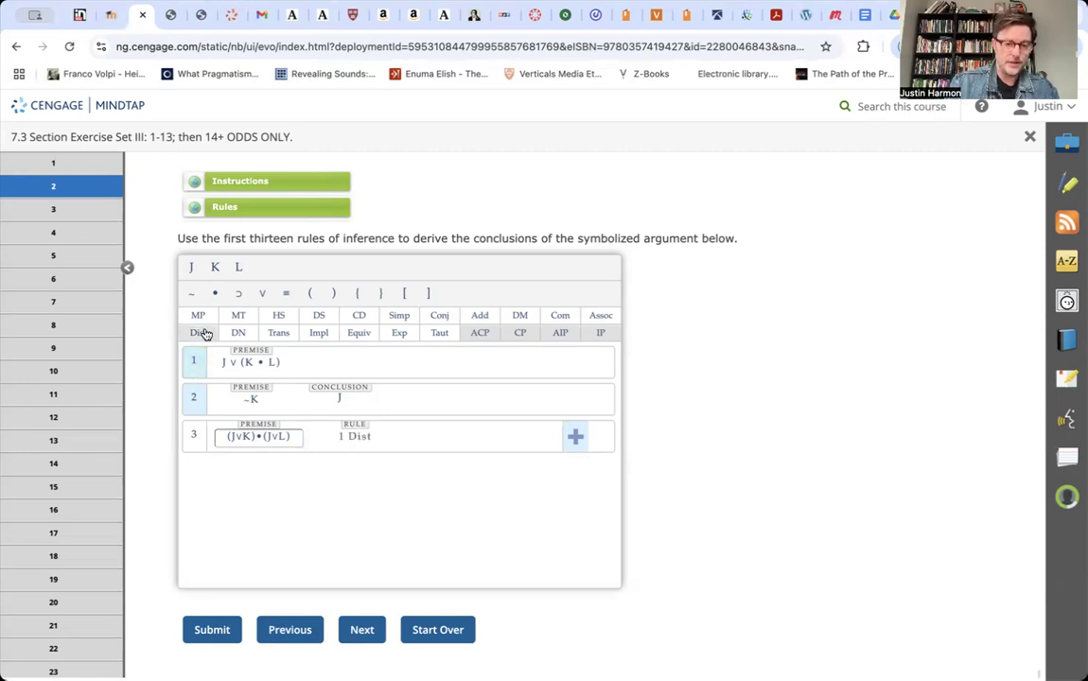
{"action": "left_click", "coordinate": [575, 436]}
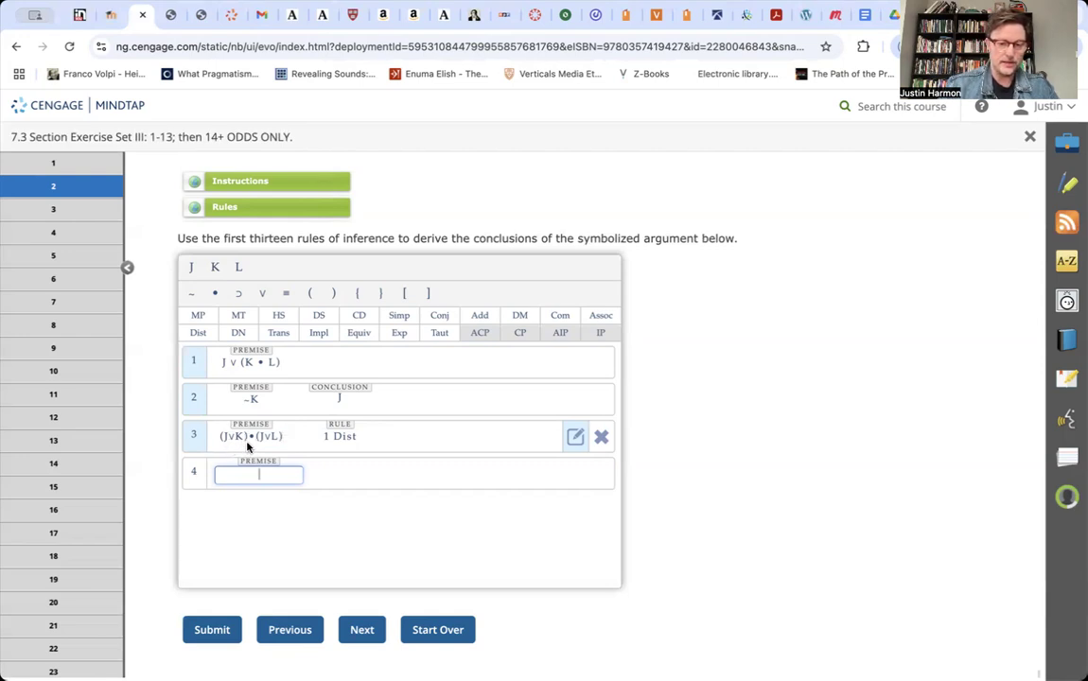
Add J∨K as proof line 4, justified by line 3 with simplification (Simp).
{"action": "left_click", "coordinate": [193, 269]}
{"action": "left_click", "coordinate": [261, 295]}
{"action": "left_click", "coordinate": [216, 270]}
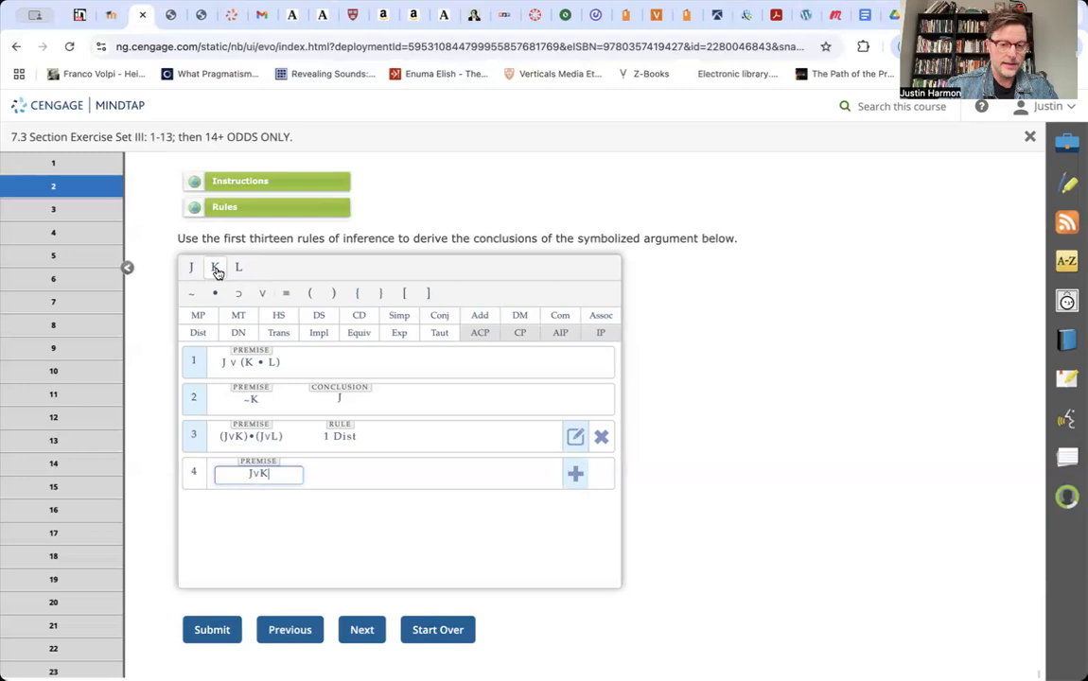
{"action": "left_click", "coordinate": [195, 441]}
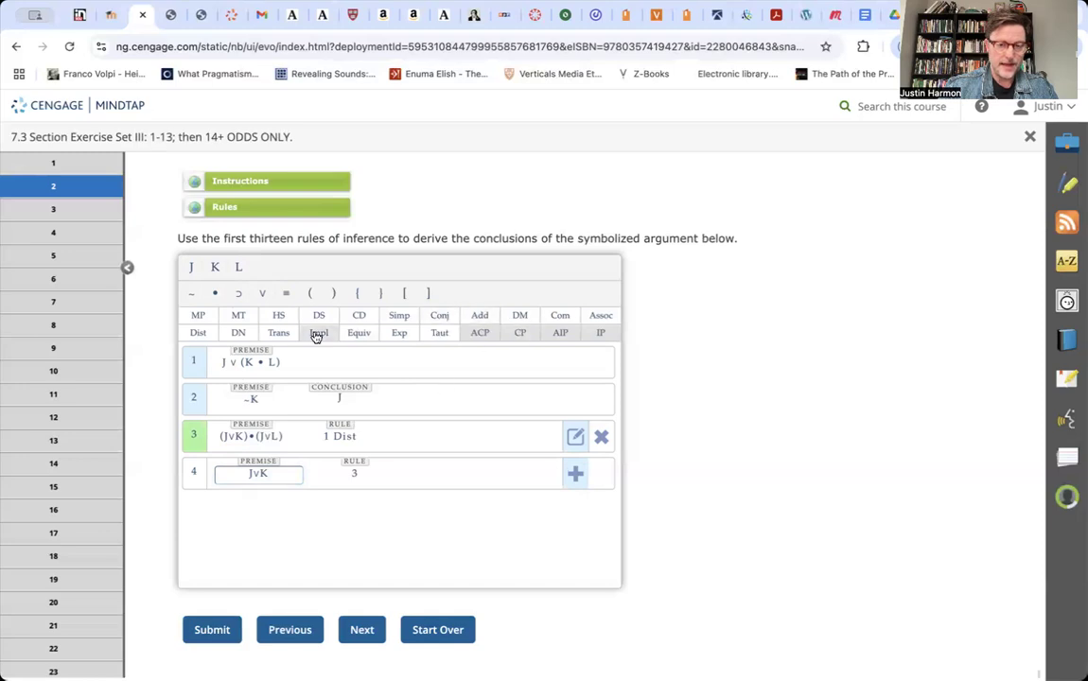
{"action": "left_click", "coordinate": [403, 320]}
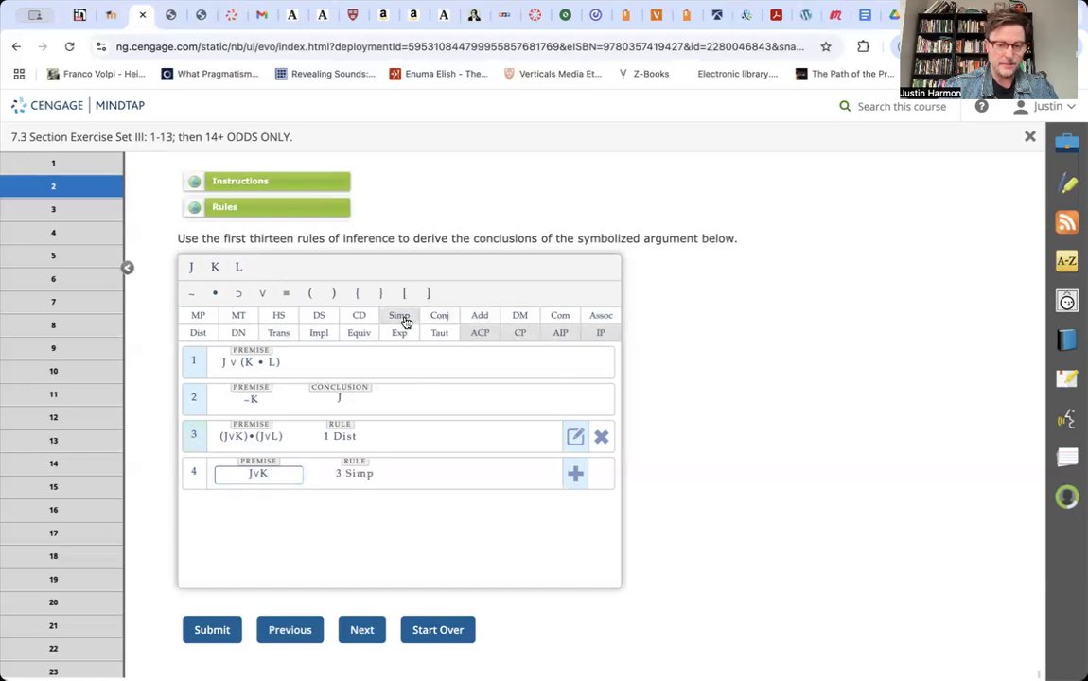
{"action": "left_click", "coordinate": [579, 476]}
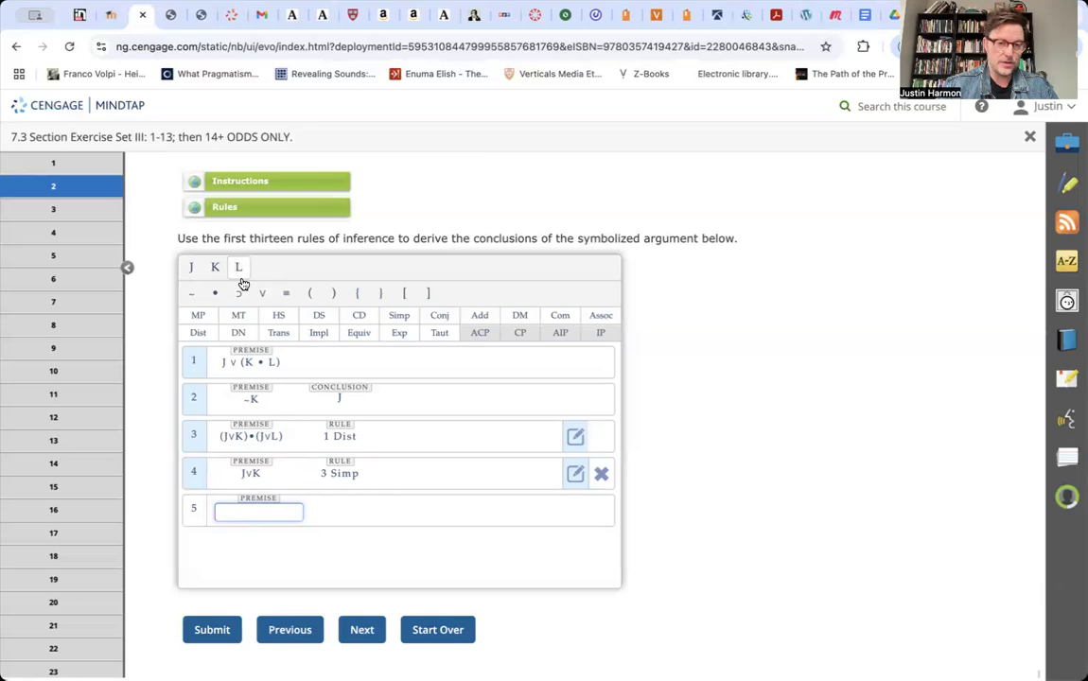
Enter J as proof line 5, justified by lines 4 and 2 with disjunctive syllogism (DS), checking it against the Rules of Inference.
{"action": "left_click", "coordinate": [192, 276]}
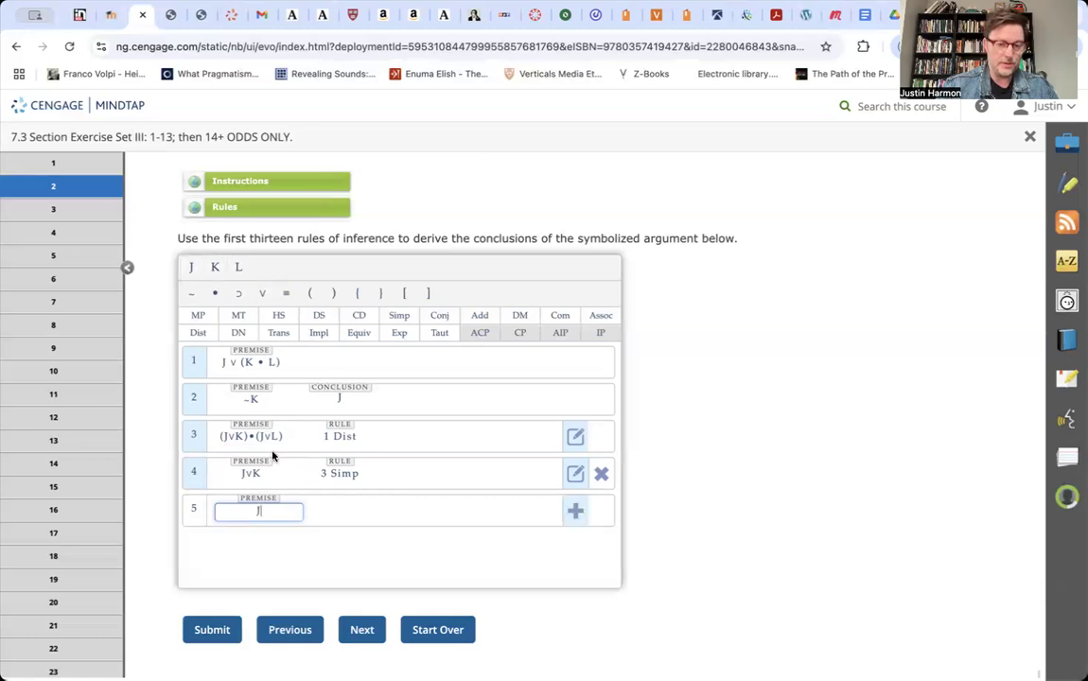
{"action": "left_click", "coordinate": [170, 14]}
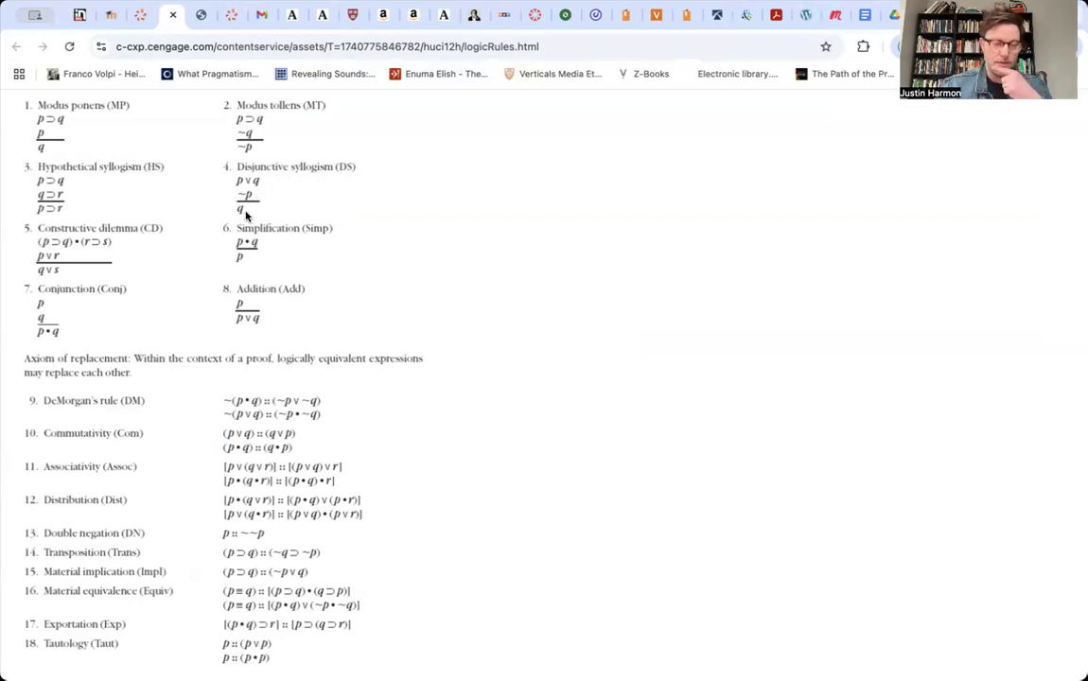
{"action": "left_click", "coordinate": [118, 15]}
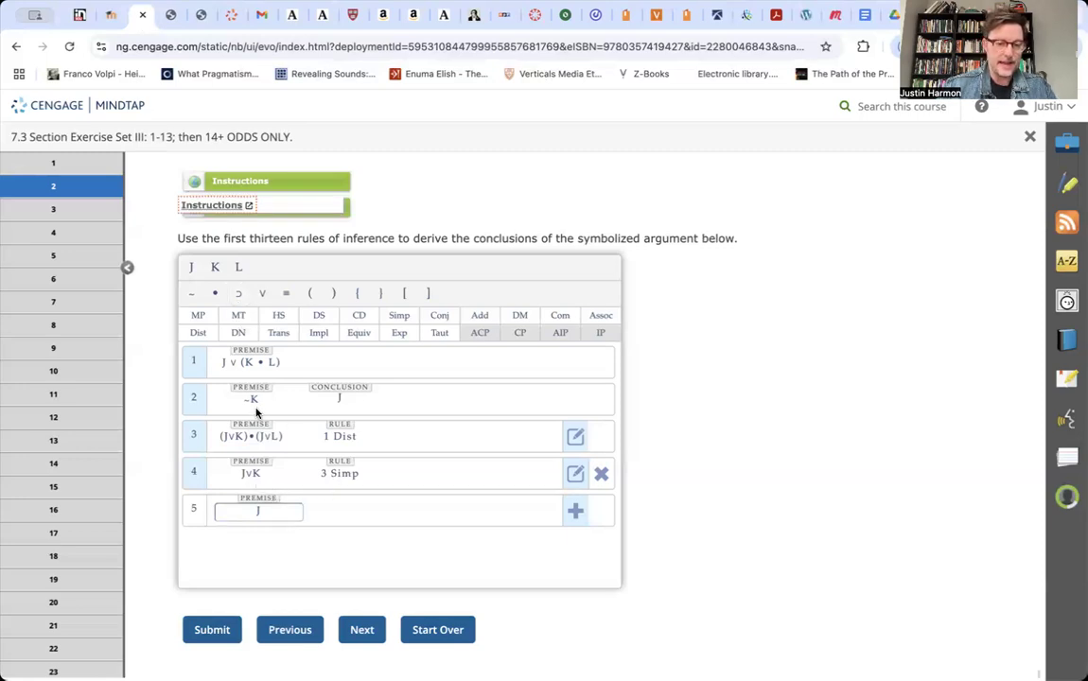
{"action": "left_click", "coordinate": [202, 473]}
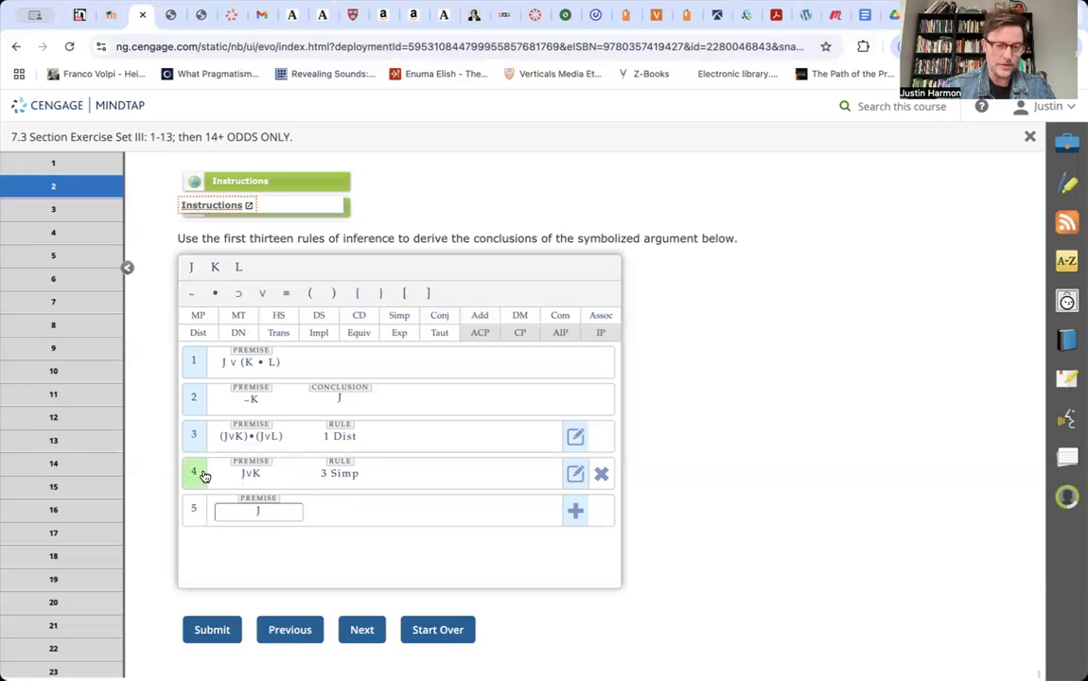
{"action": "left_click", "coordinate": [204, 403]}
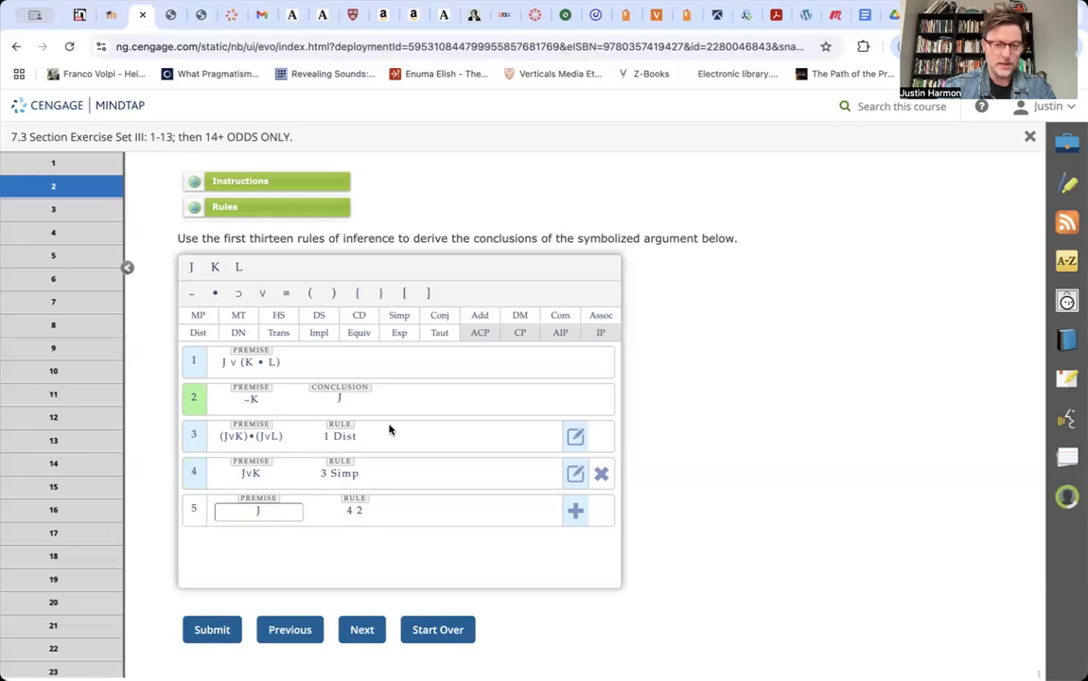
{"action": "left_click", "coordinate": [327, 317]}
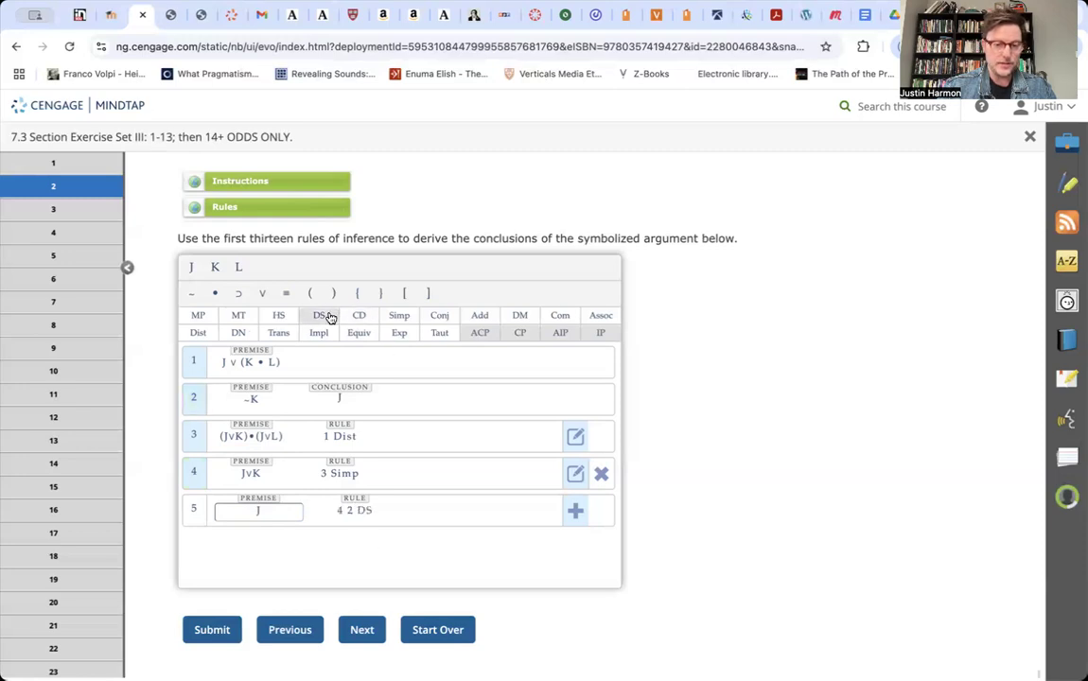
{"action": "left_click", "coordinate": [231, 206]}
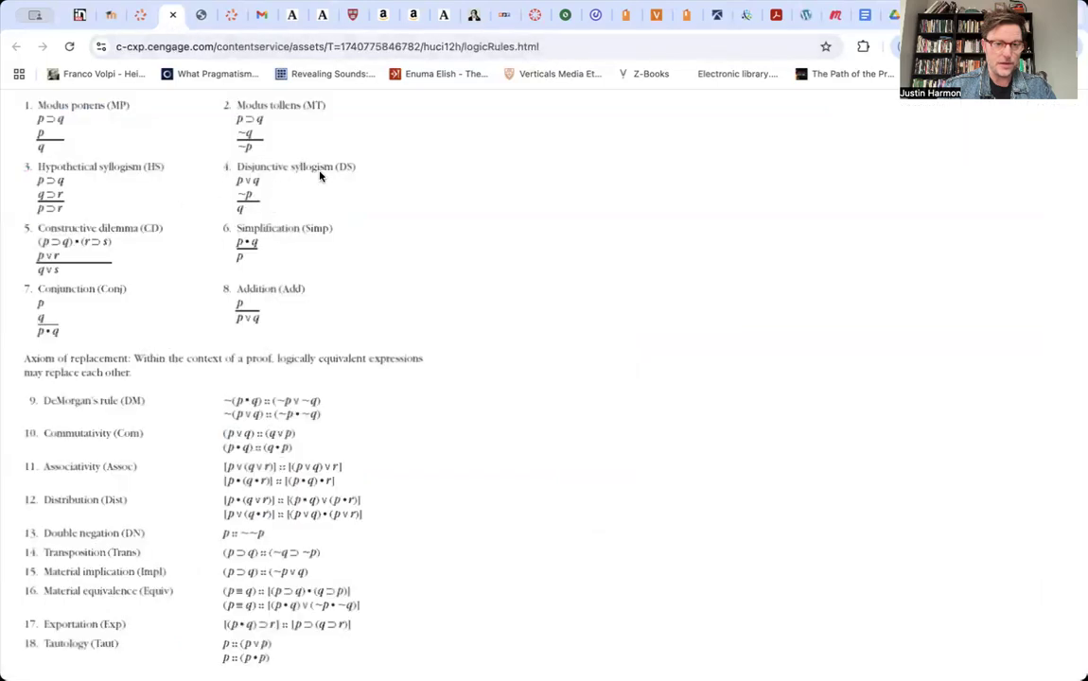
{"action": "left_click", "coordinate": [142, 15]}
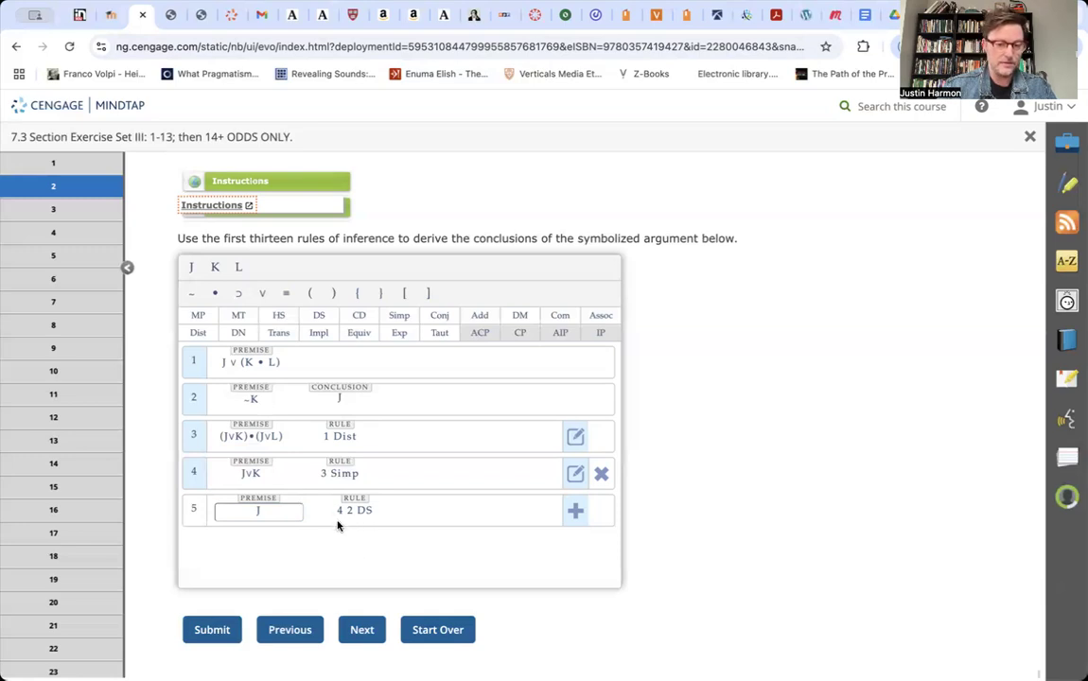
Submit the exercise 2 proof and go on to exercise 3.
{"action": "left_click", "coordinate": [210, 633]}
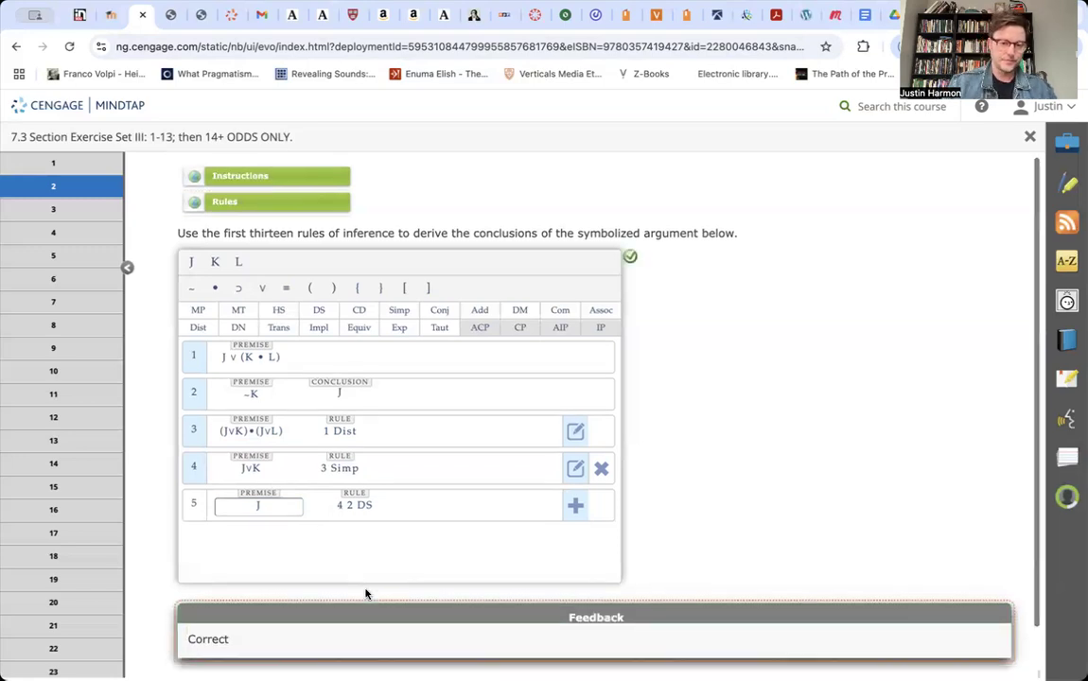
{"action": "scroll", "coordinate": [367, 595], "scroll_direction": "down", "scroll_amount": 1}
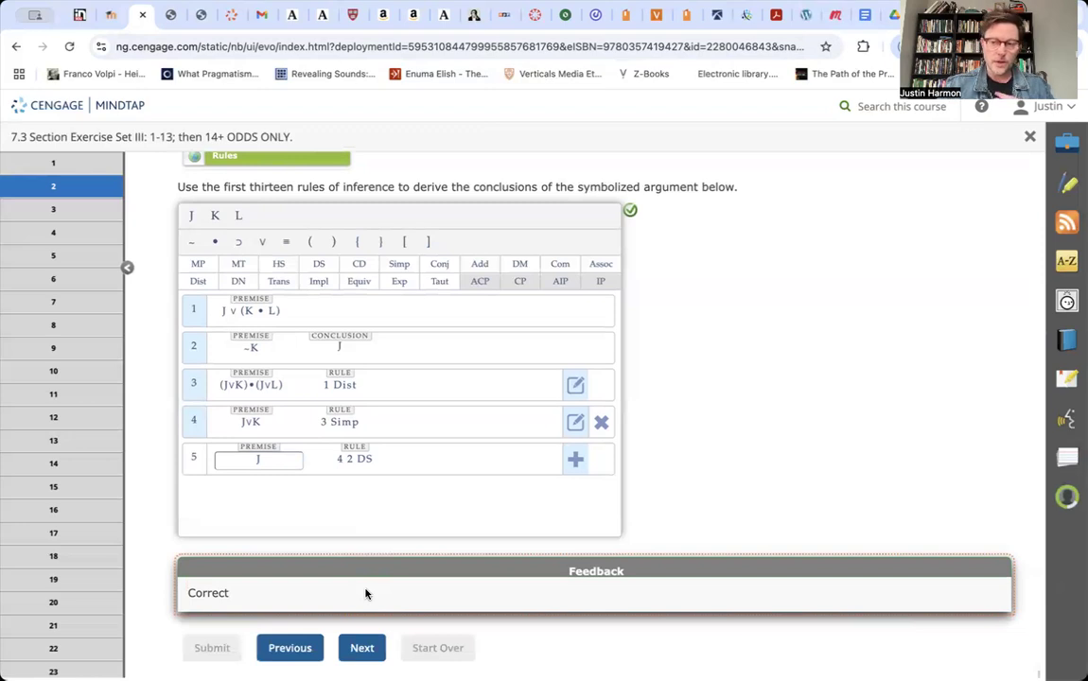
{"action": "left_click", "coordinate": [363, 649]}
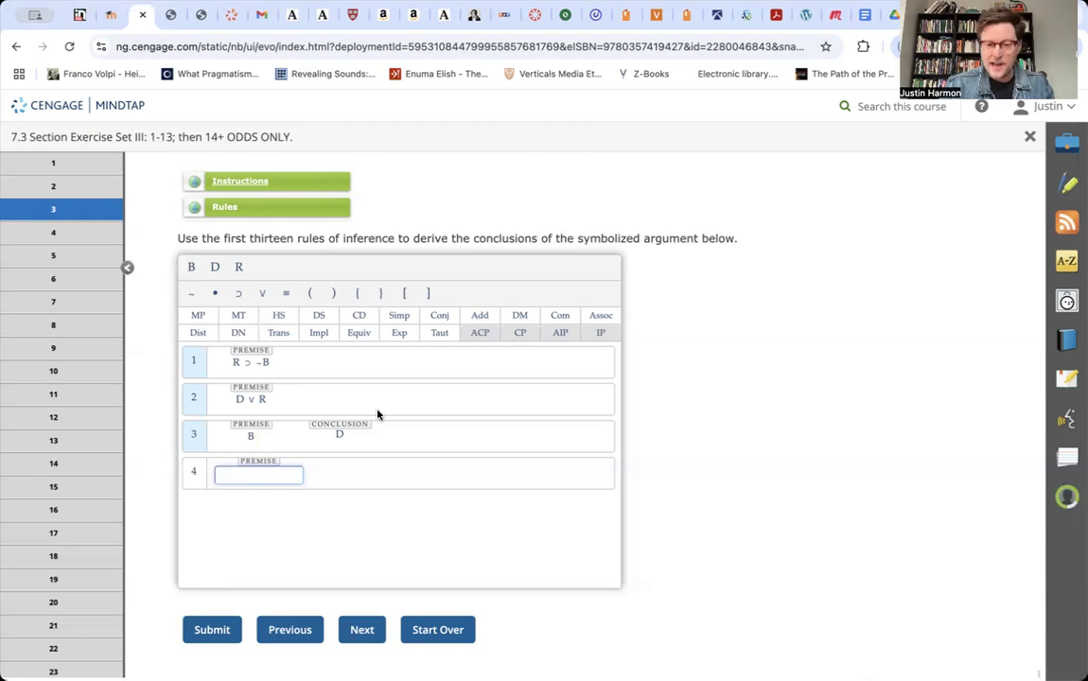
Consult the double negation rule and add ~~B as proof line 4 of exercise 3, justified by line 3 with DN.
{"action": "left_click", "coordinate": [162, 16]}
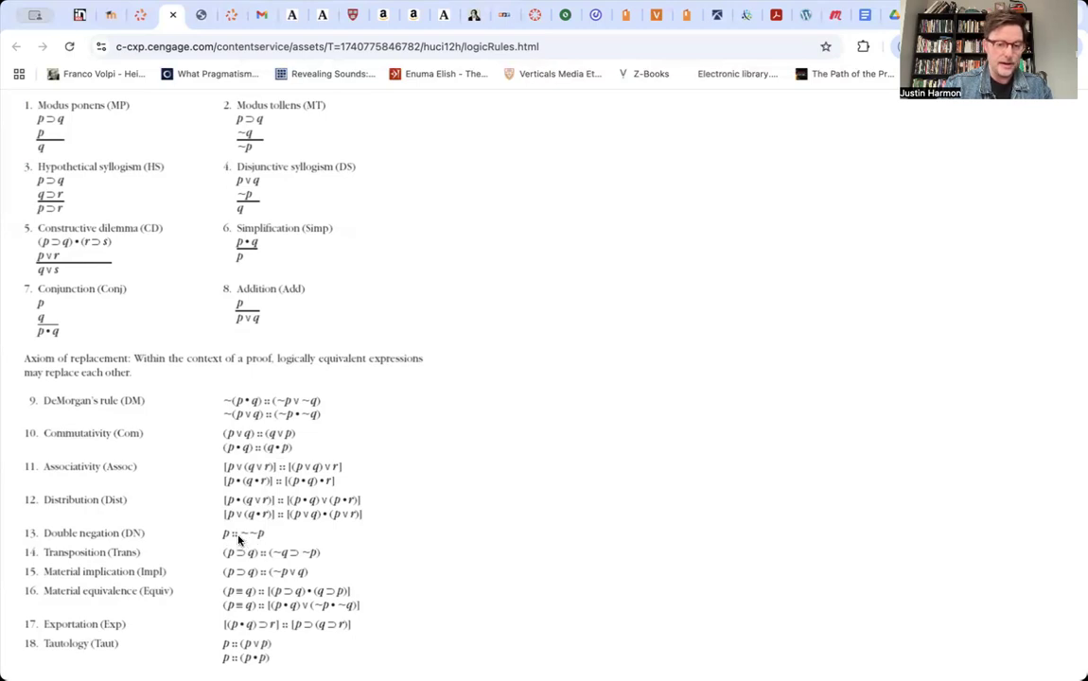
{"action": "left_click", "coordinate": [140, 14]}
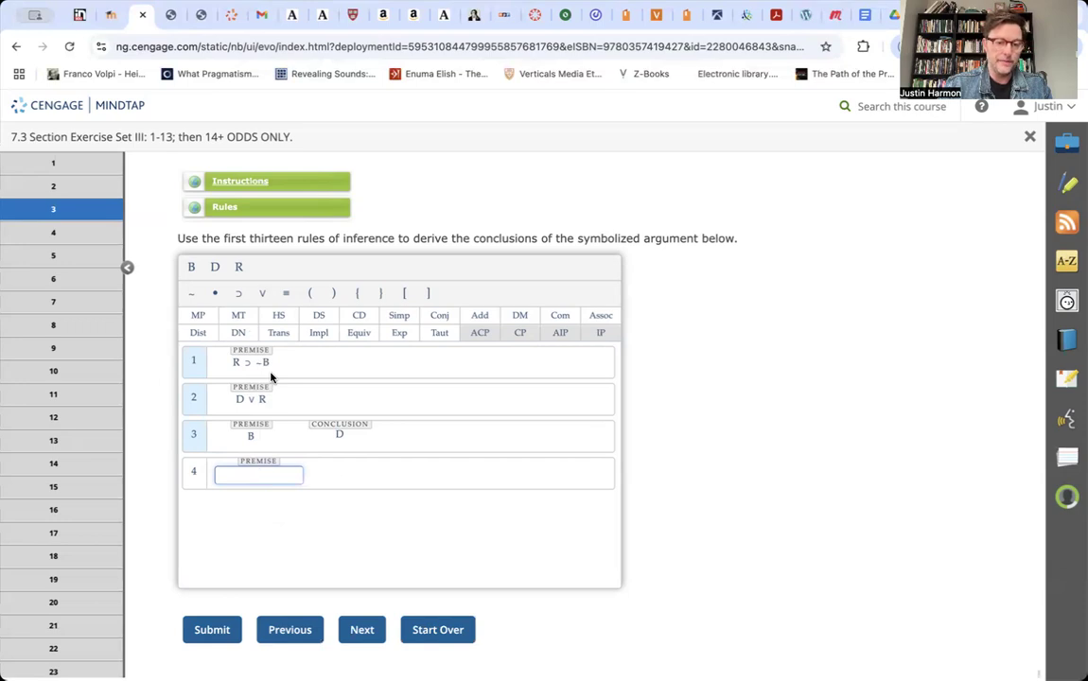
{"action": "left_click", "coordinate": [193, 297]}
{"action": "left_click", "coordinate": [194, 297]}
{"action": "left_click", "coordinate": [191, 267]}
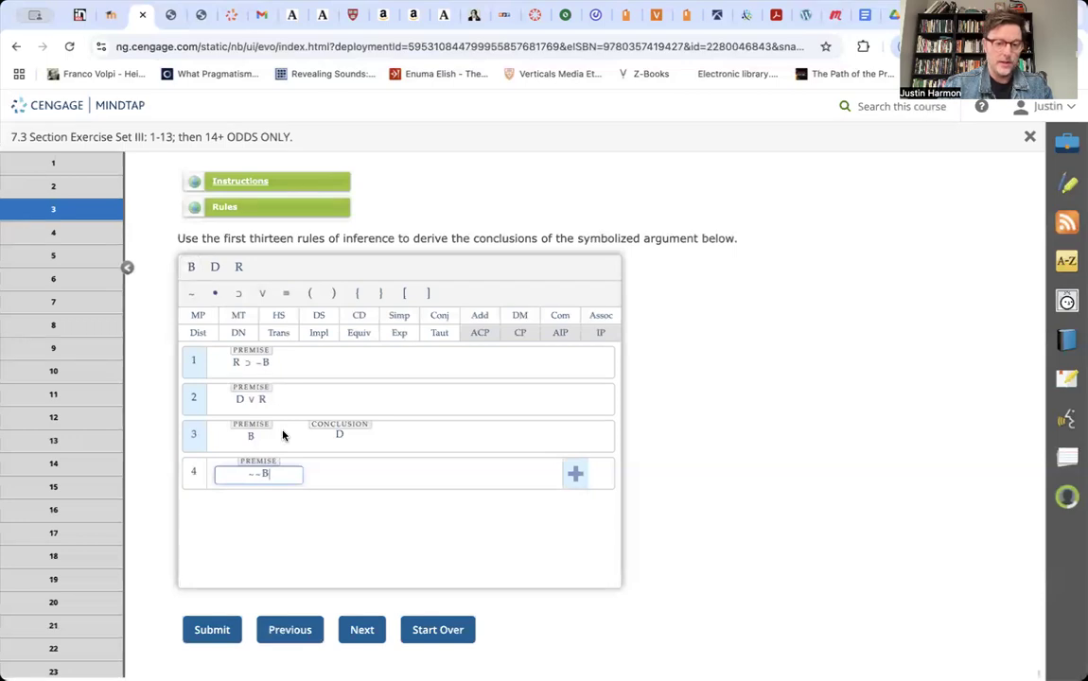
{"action": "left_click", "coordinate": [198, 440]}
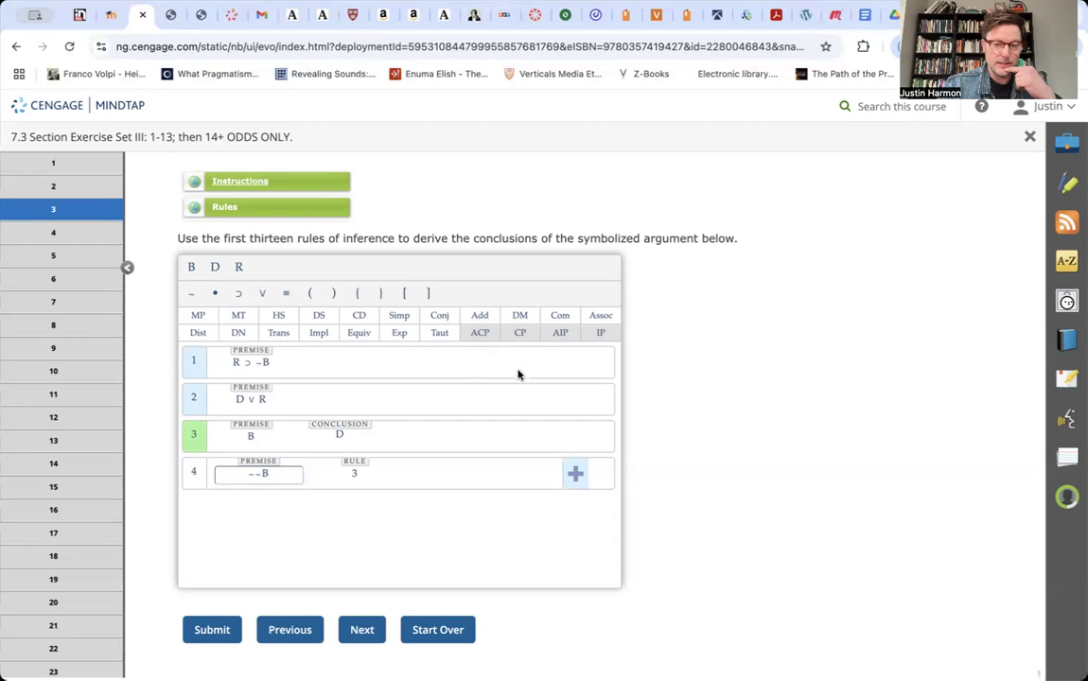
{"action": "left_click", "coordinate": [238, 333]}
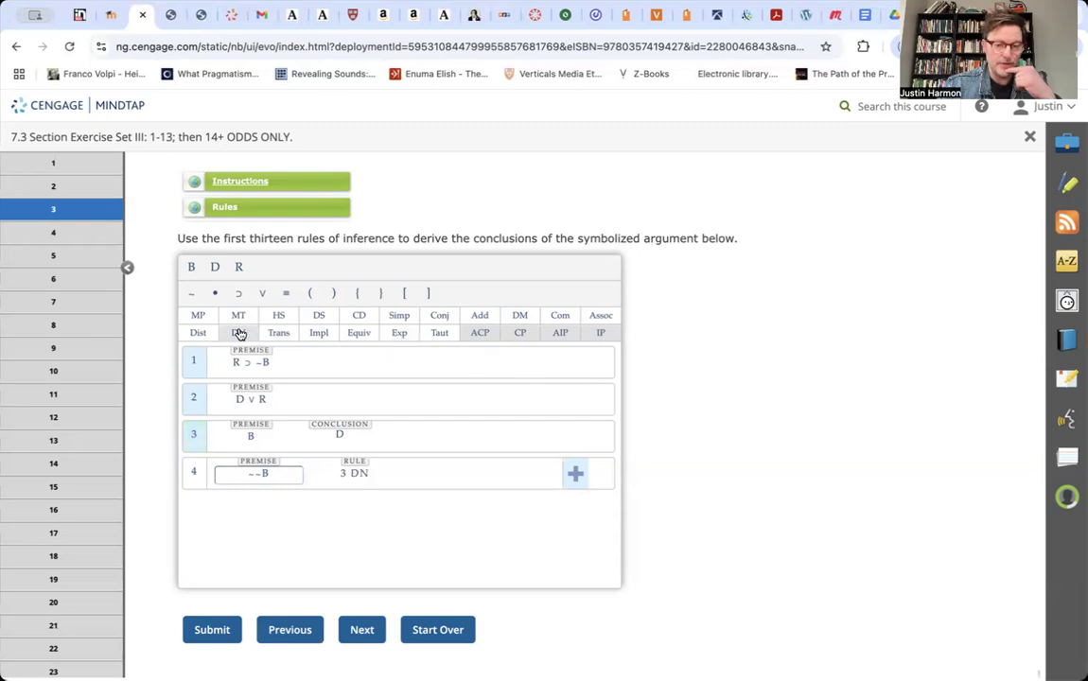
{"action": "left_click", "coordinate": [577, 474]}
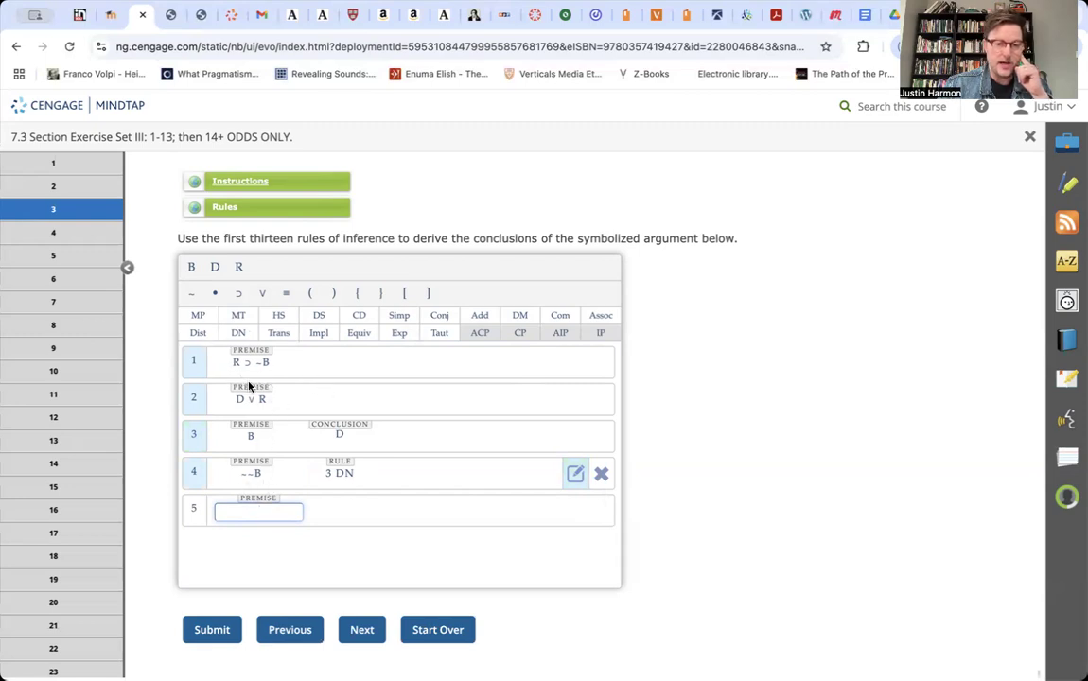
Consult the modus tollens rule and add ~R as proof line 5, justified by lines 1 and 4 with MT.
{"action": "left_click", "coordinate": [225, 206]}
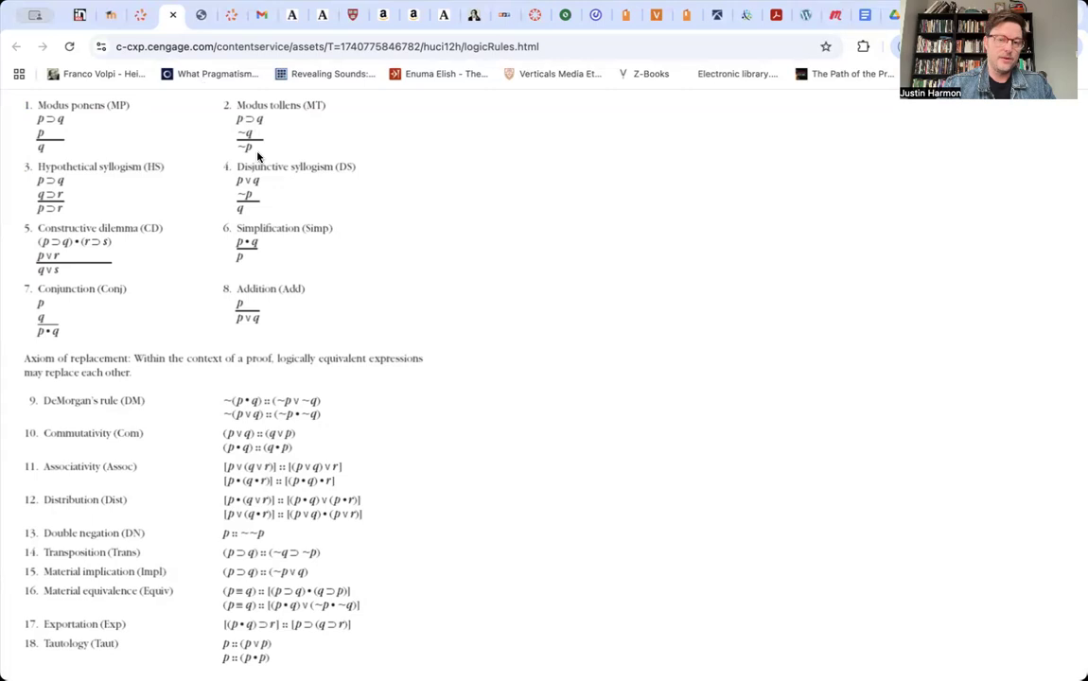
{"action": "left_click", "coordinate": [144, 17]}
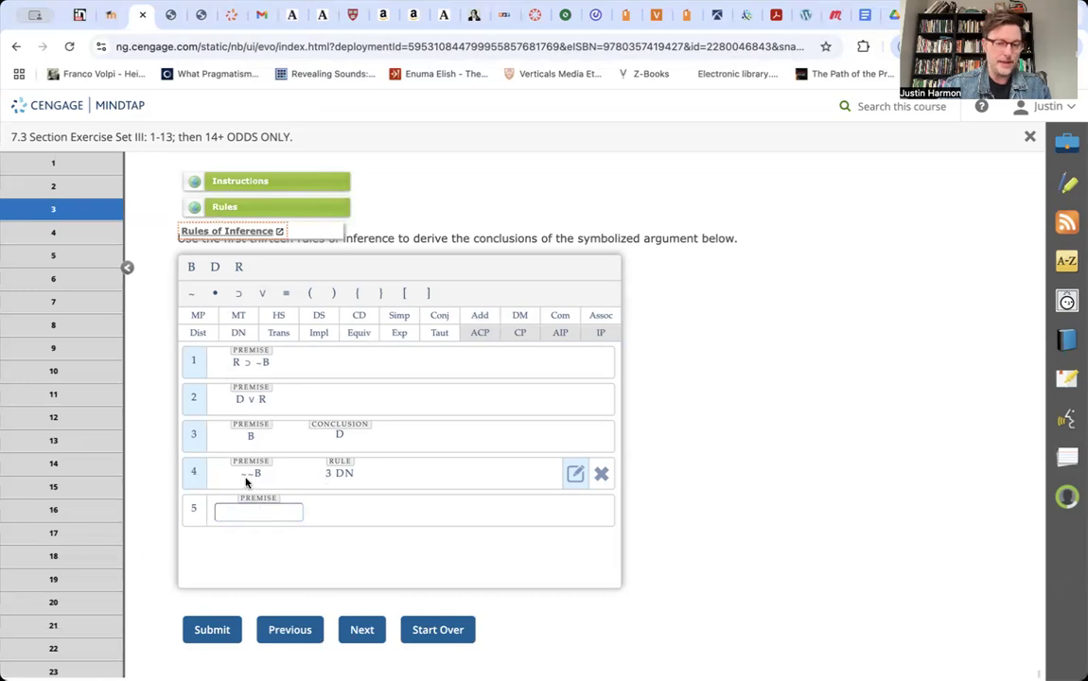
{"action": "left_click", "coordinate": [193, 294]}
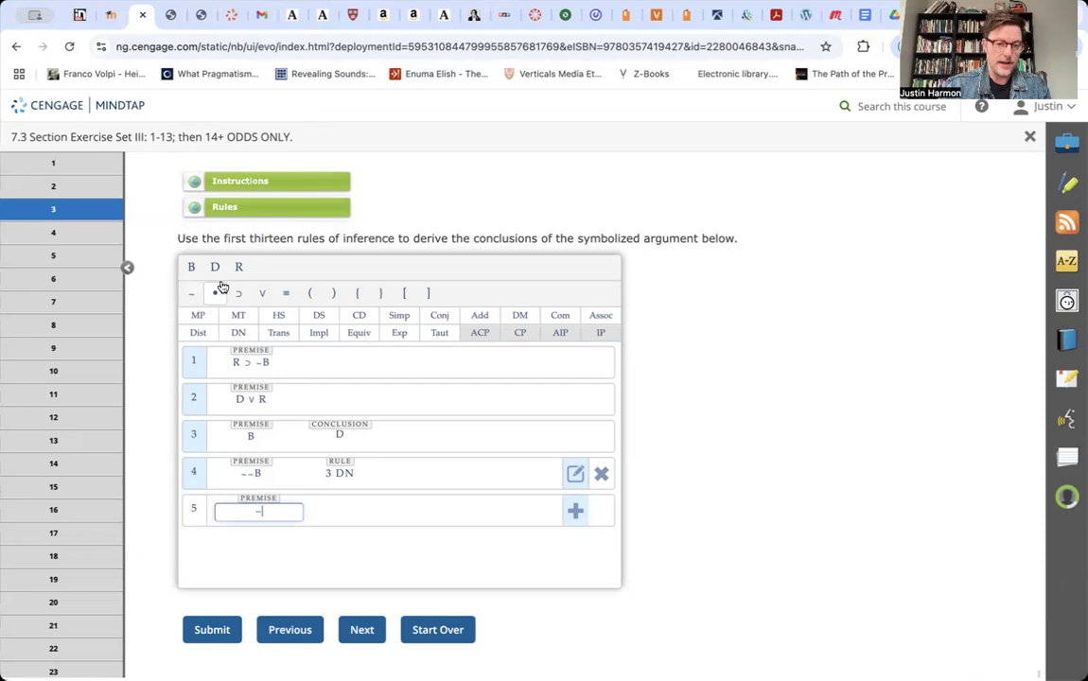
{"action": "left_click", "coordinate": [235, 268]}
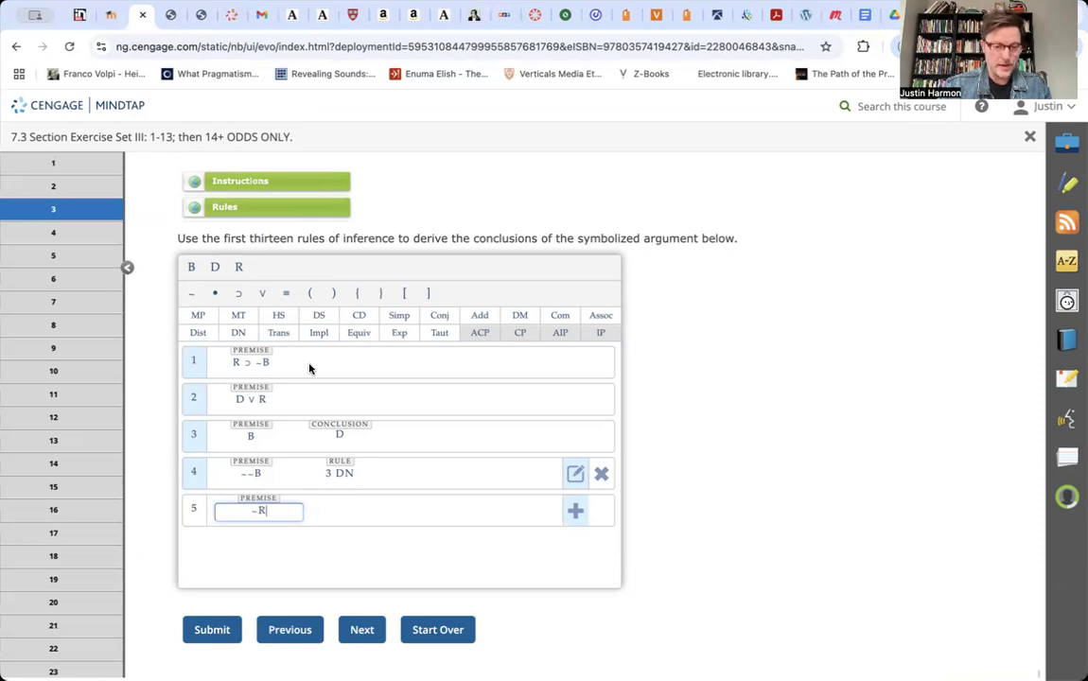
{"action": "left_click", "coordinate": [194, 365]}
{"action": "left_click", "coordinate": [195, 475]}
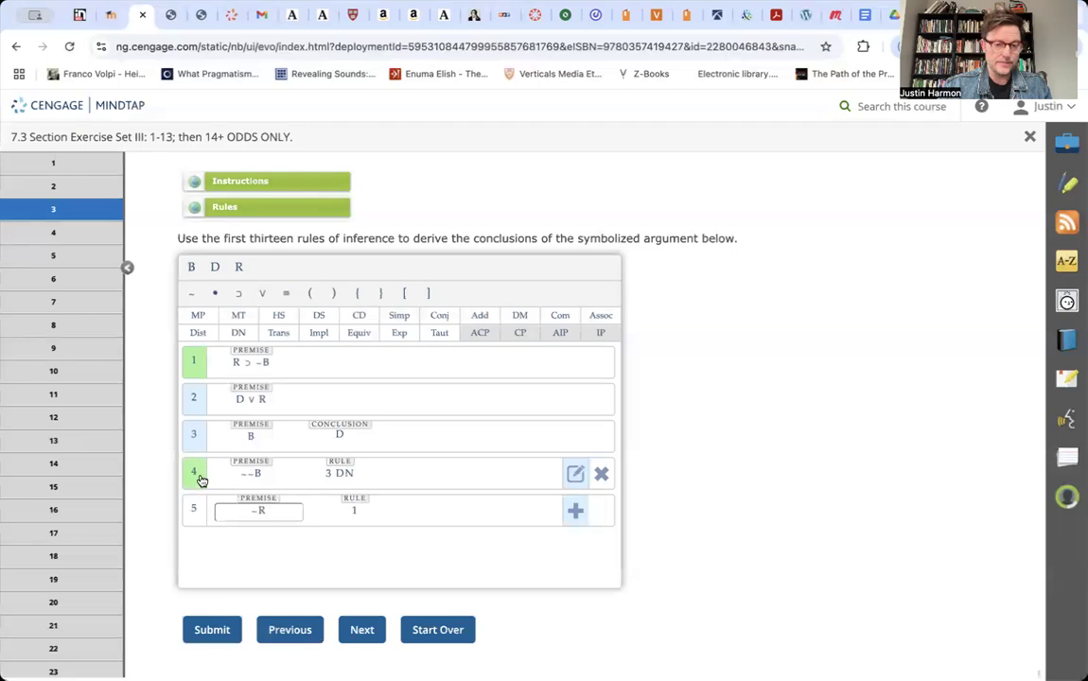
{"action": "left_click", "coordinate": [201, 481]}
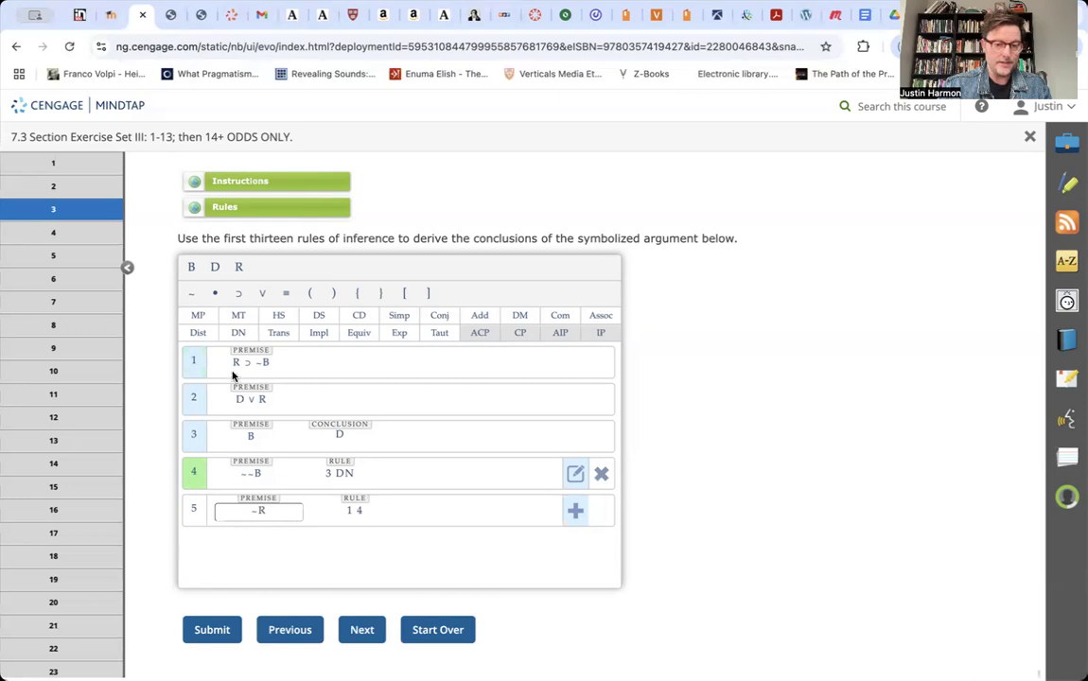
{"action": "left_click", "coordinate": [238, 317]}
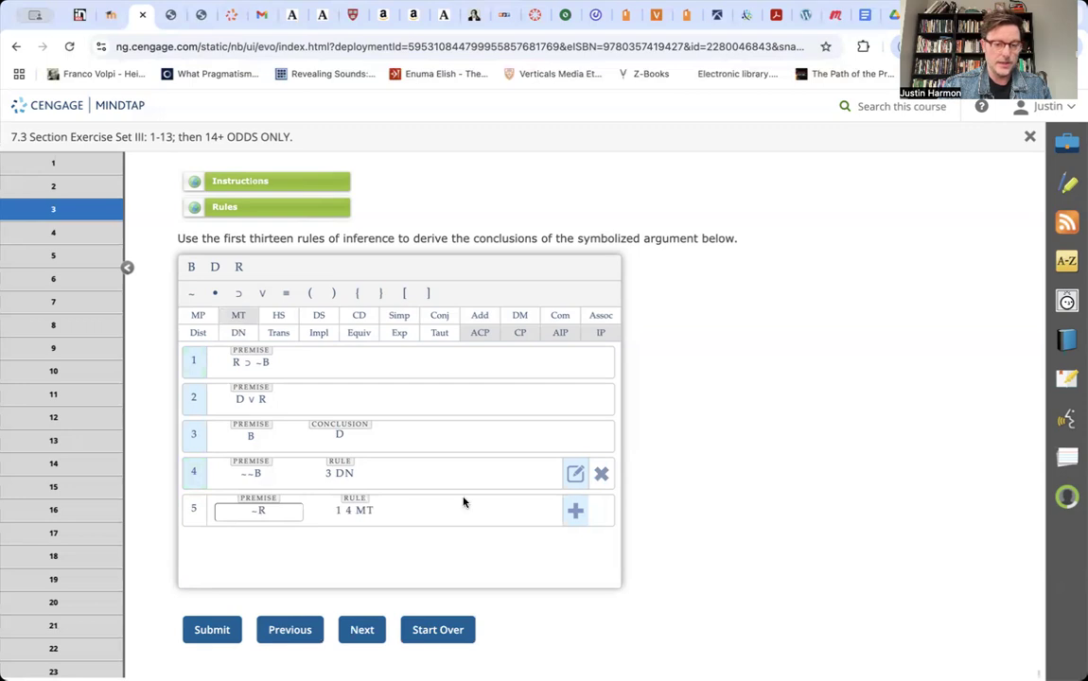
{"action": "left_click", "coordinate": [575, 512]}
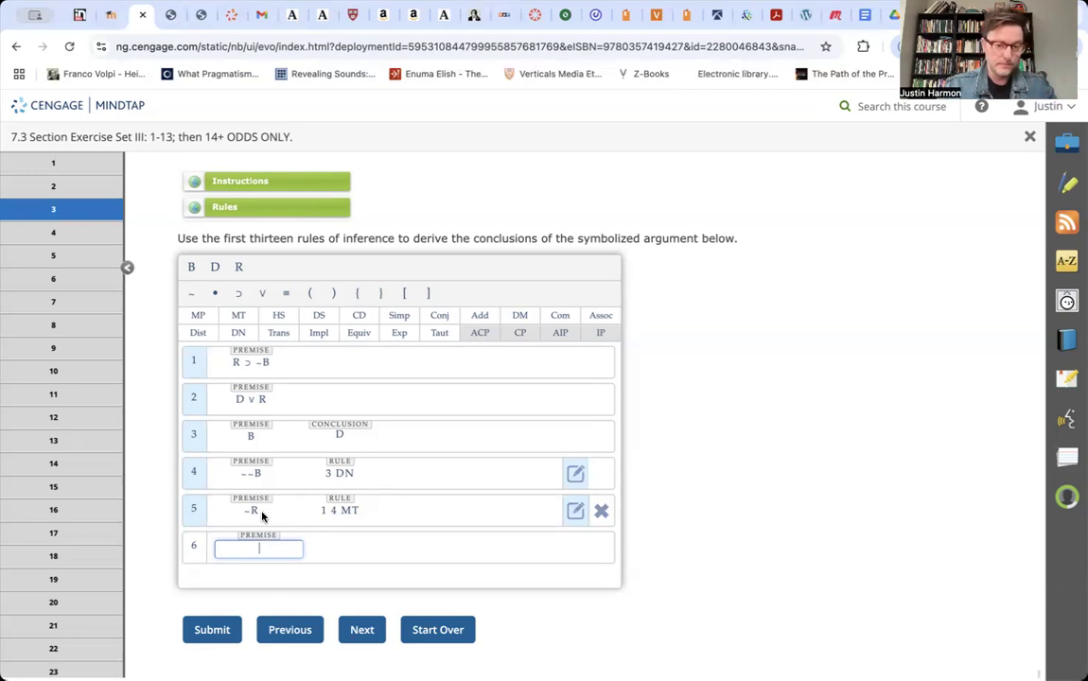
Enter D as proof line 6, justified by lines 2 and 5 with disjunctive syllogism (DS), after consulting that rule.
{"action": "left_click", "coordinate": [214, 269]}
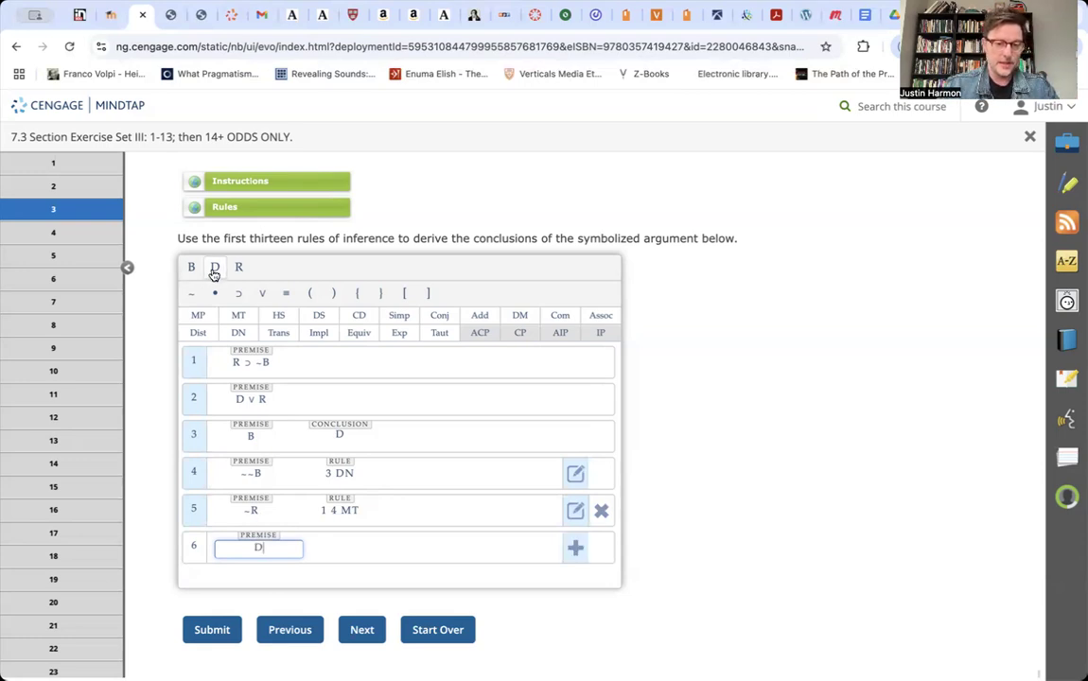
{"action": "left_click", "coordinate": [244, 207]}
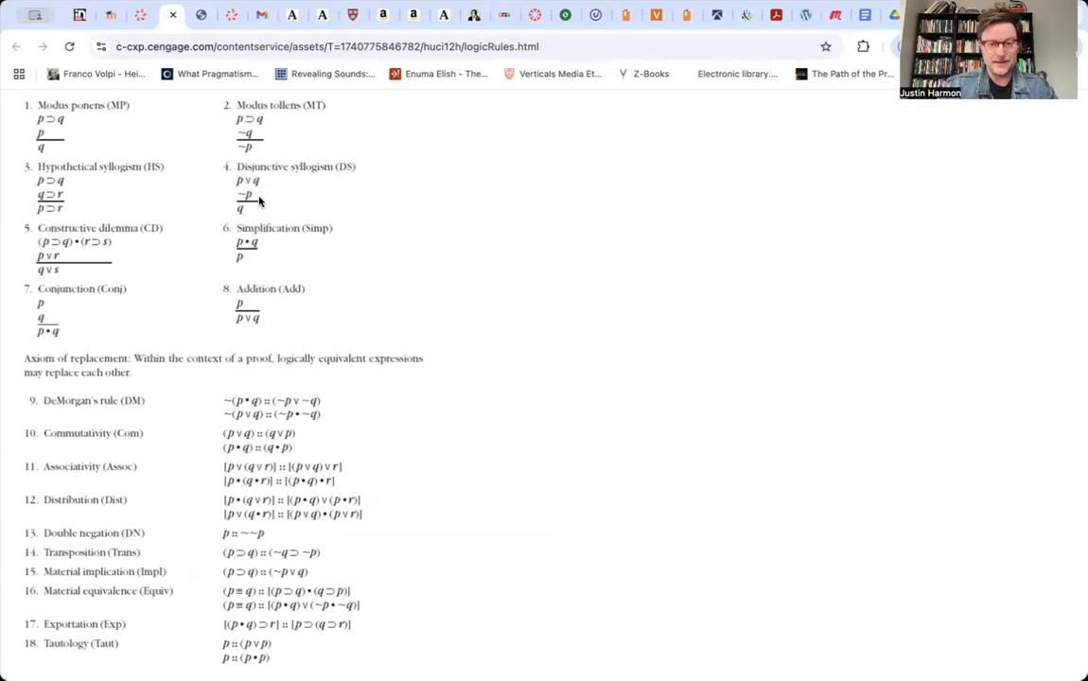
{"action": "left_click", "coordinate": [132, 16]}
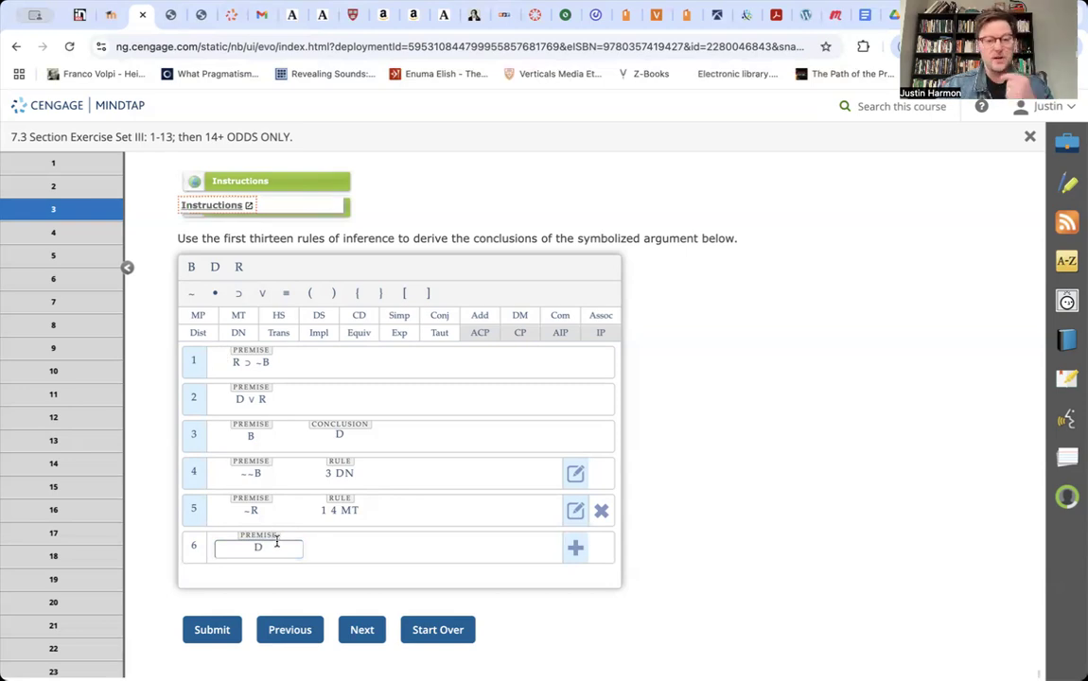
{"action": "left_click", "coordinate": [193, 403]}
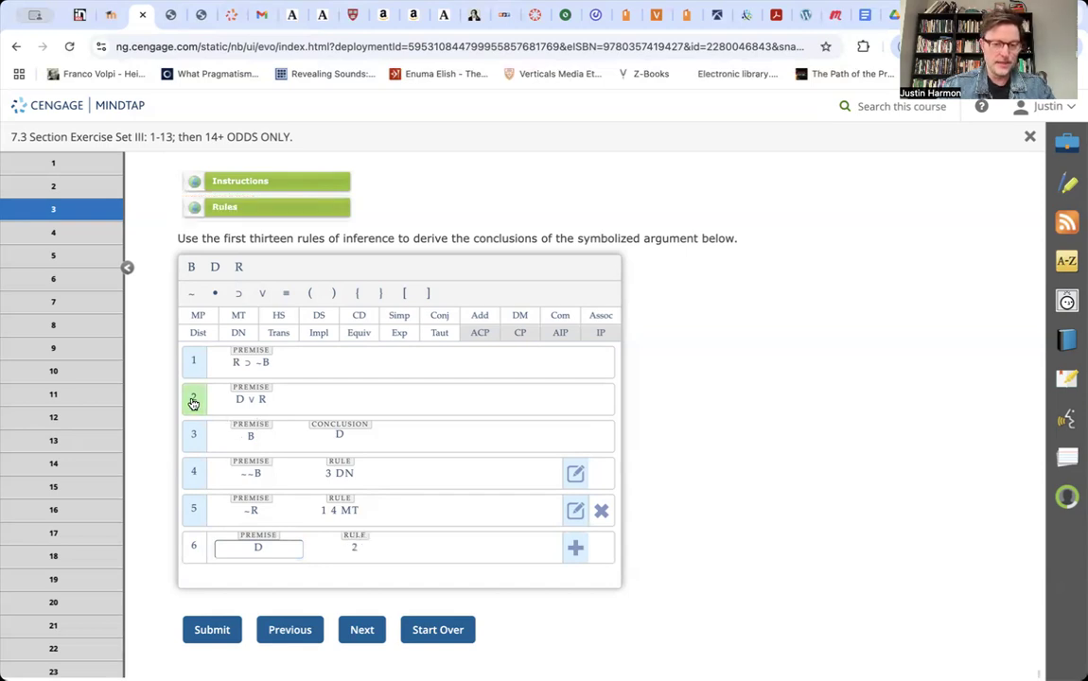
{"action": "left_click", "coordinate": [193, 515]}
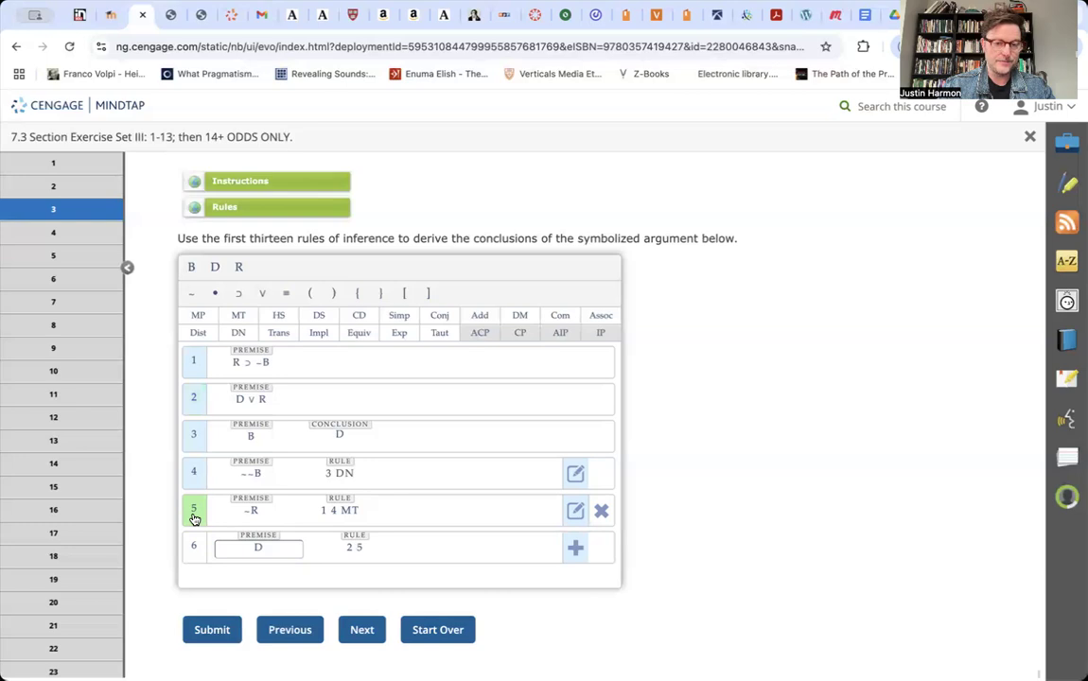
{"action": "left_click", "coordinate": [323, 318]}
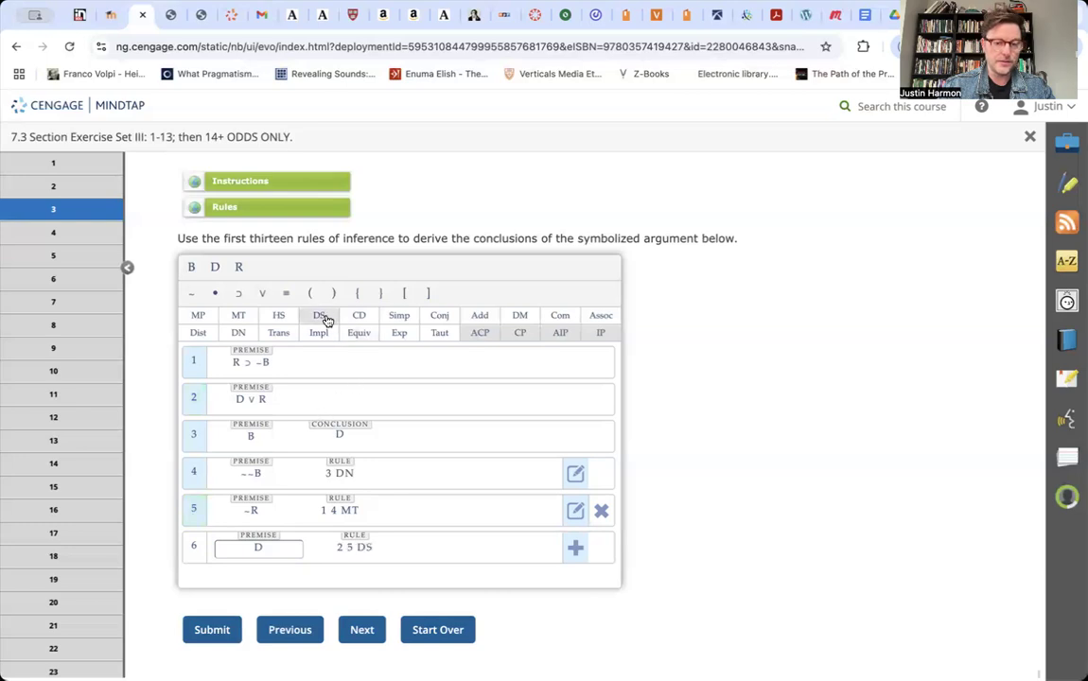
Submit the exercise 3 proof and go on to exercise 4.
{"action": "left_click", "coordinate": [211, 631]}
{"action": "scroll", "coordinate": [421, 523], "scroll_direction": "down", "scroll_amount": 1}
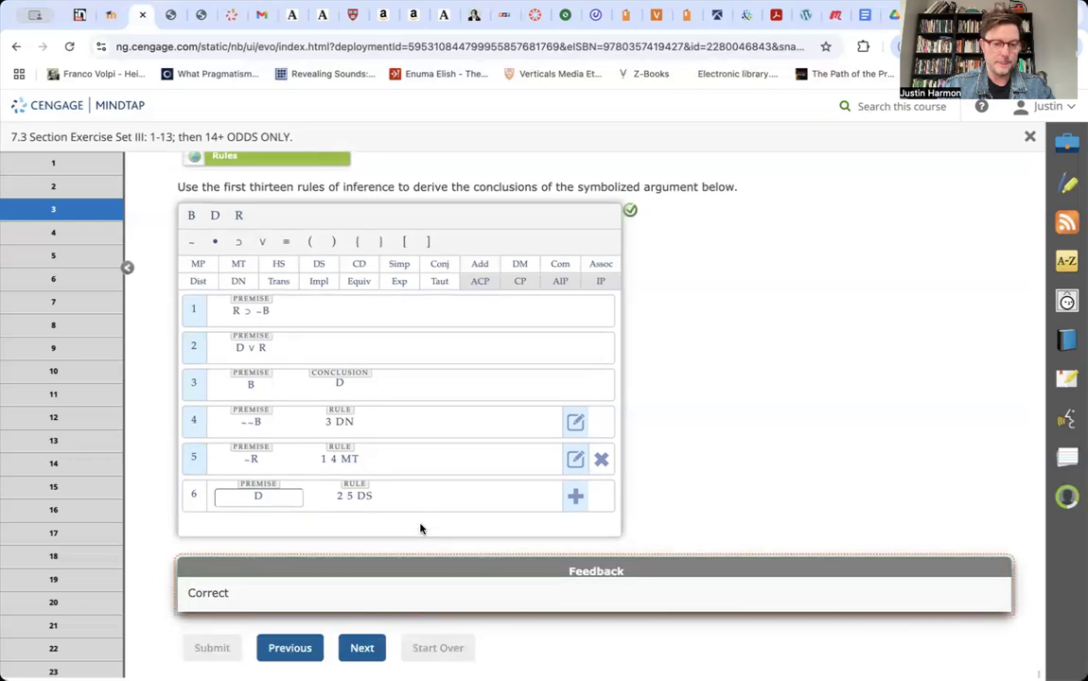
{"action": "left_click", "coordinate": [362, 650]}
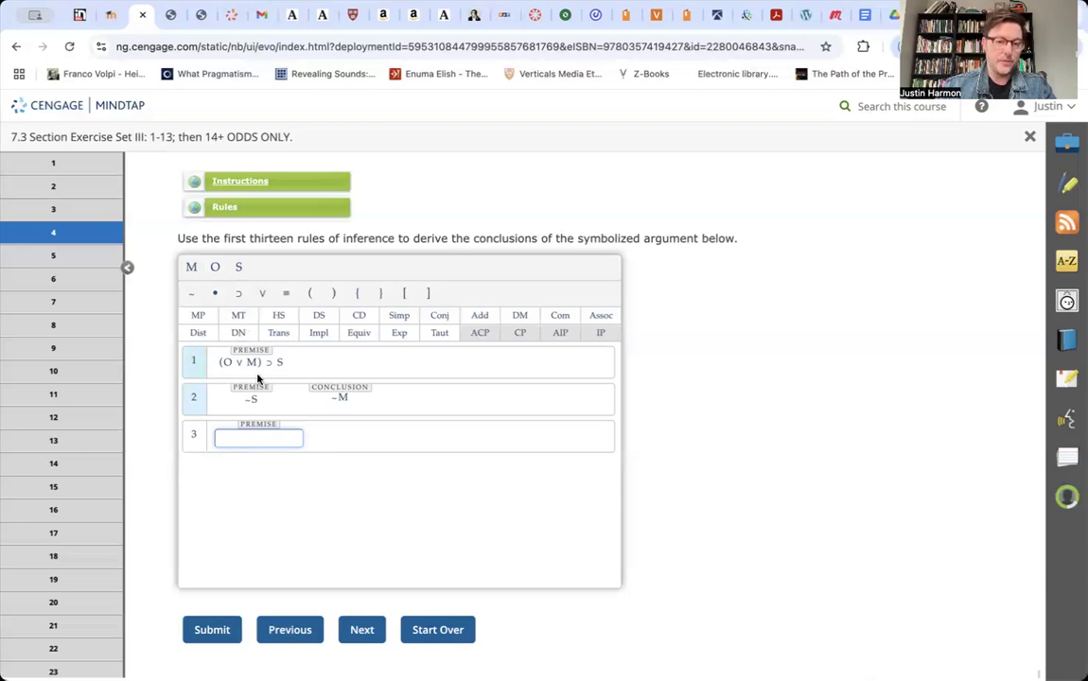
Add ~(O∨M) as proof line 3 of exercise 4, justified by lines 1 and 2 with modus tollens (MT).
{"action": "left_click", "coordinate": [191, 295]}
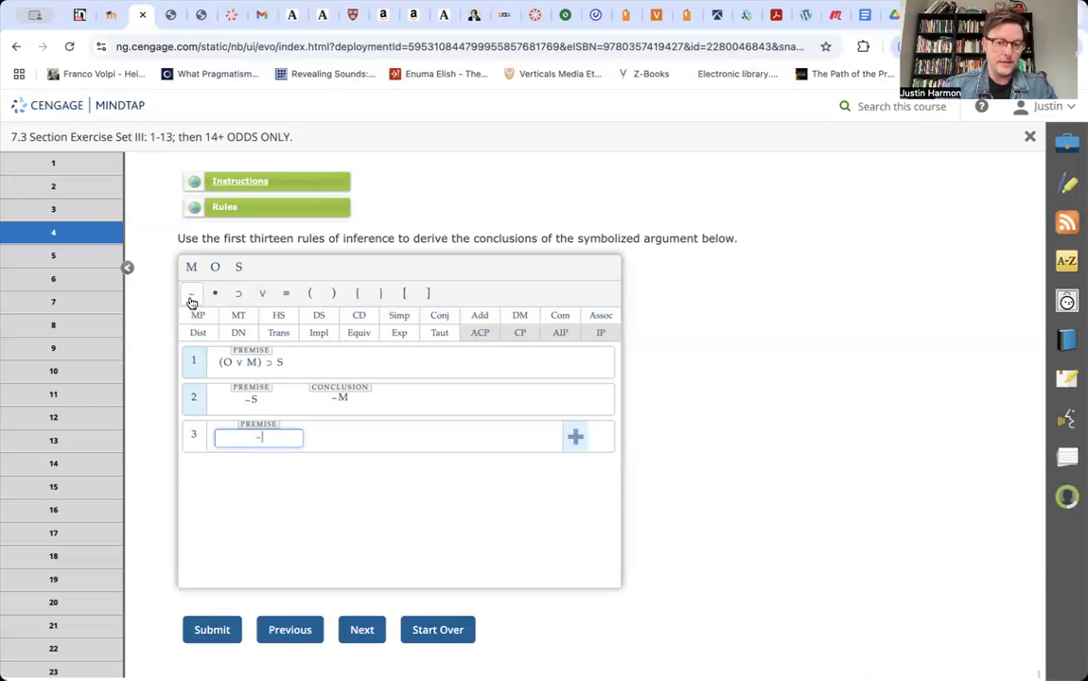
{"action": "left_click", "coordinate": [310, 293]}
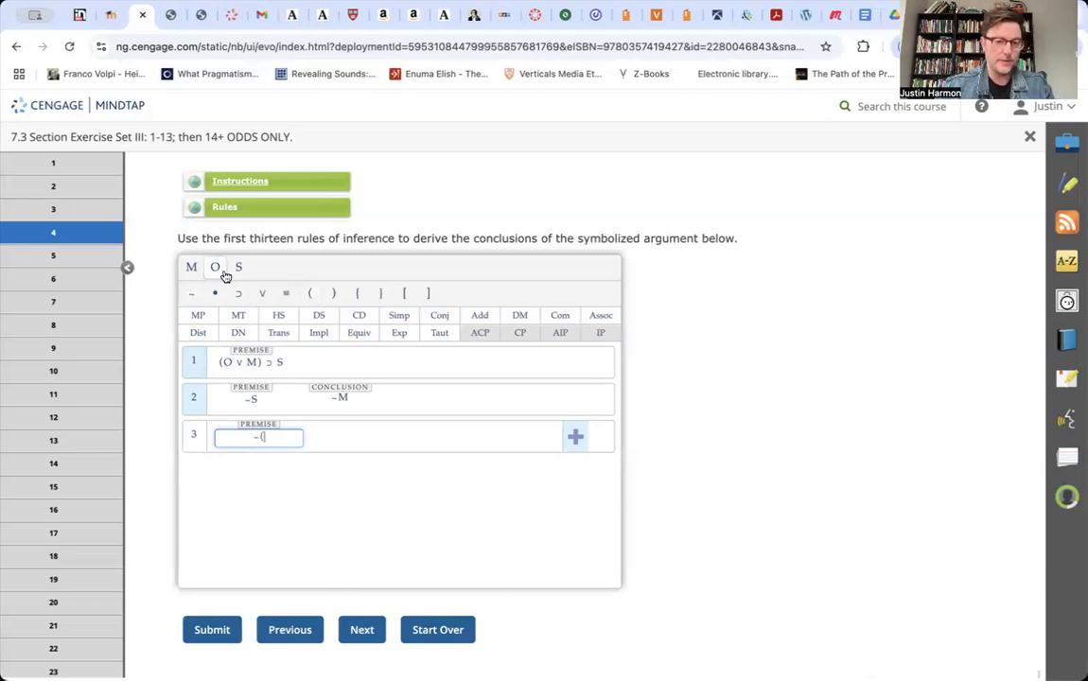
{"action": "left_click", "coordinate": [225, 273]}
{"action": "left_click", "coordinate": [265, 296]}
{"action": "left_click", "coordinate": [191, 268]}
{"action": "left_click", "coordinate": [333, 294]}
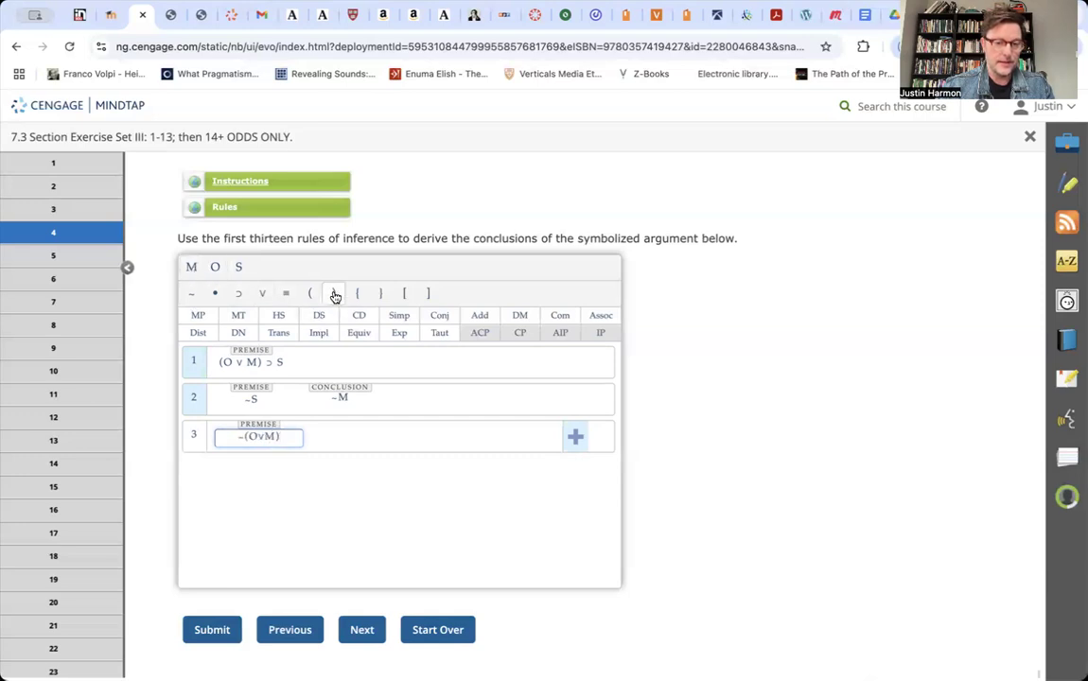
{"action": "left_click", "coordinate": [191, 369]}
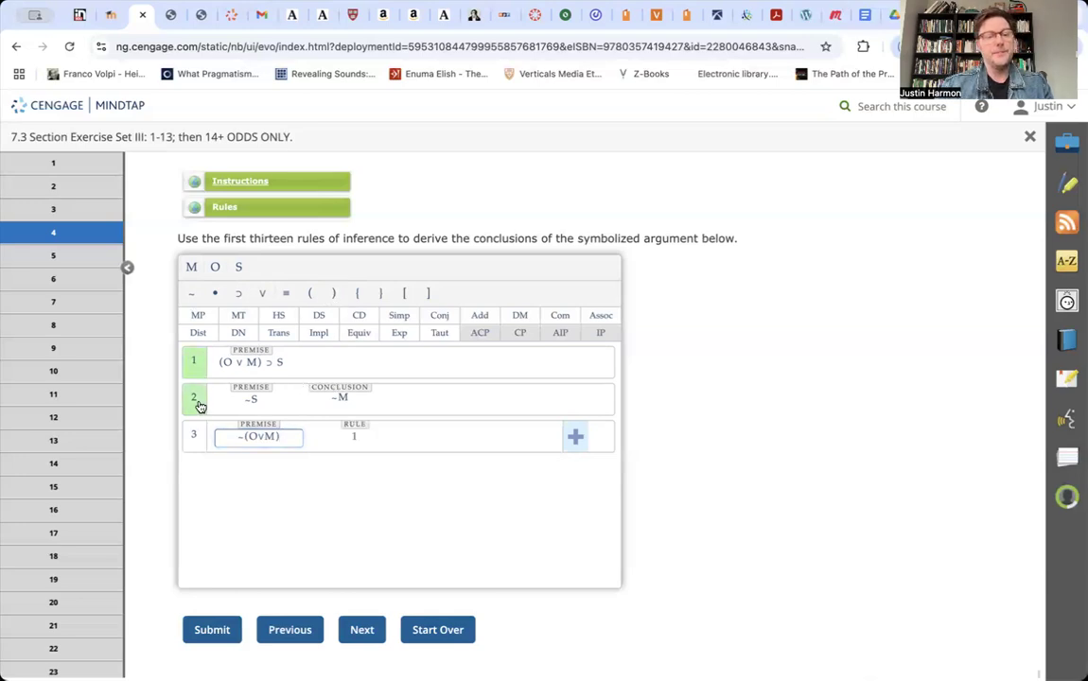
{"action": "left_click", "coordinate": [197, 401]}
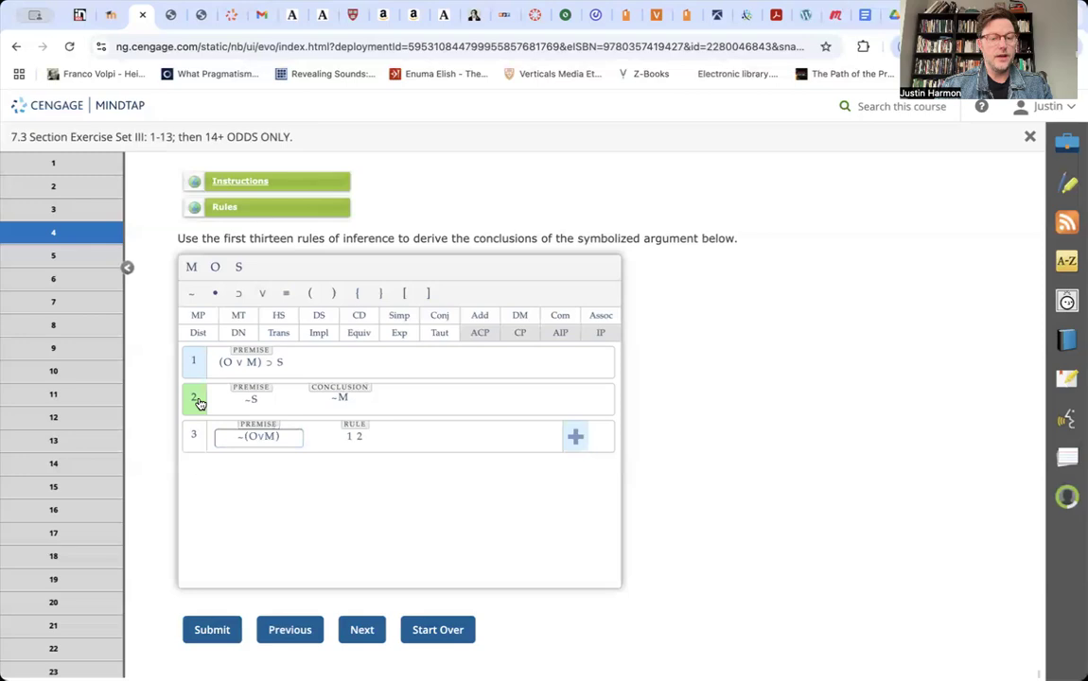
{"action": "left_click", "coordinate": [247, 320]}
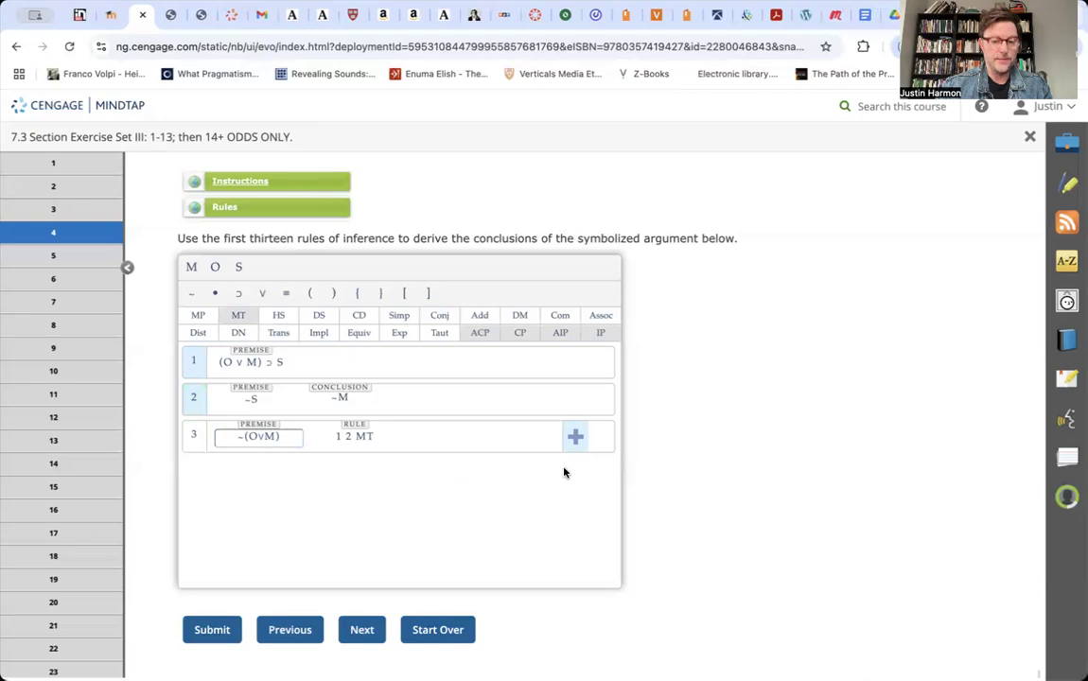
{"action": "left_click", "coordinate": [577, 445]}
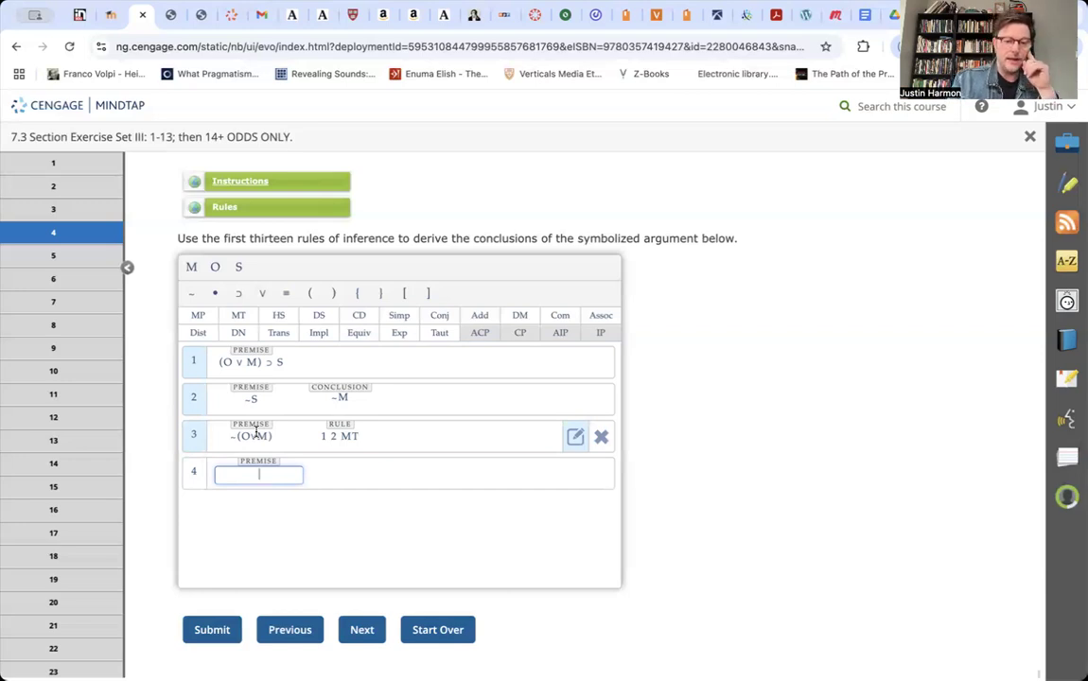
Consult the rules of inference and add ~O•~M as proof line 4, justified by line 3 with DeMorgan's rule (DM).
{"action": "left_click", "coordinate": [227, 207]}
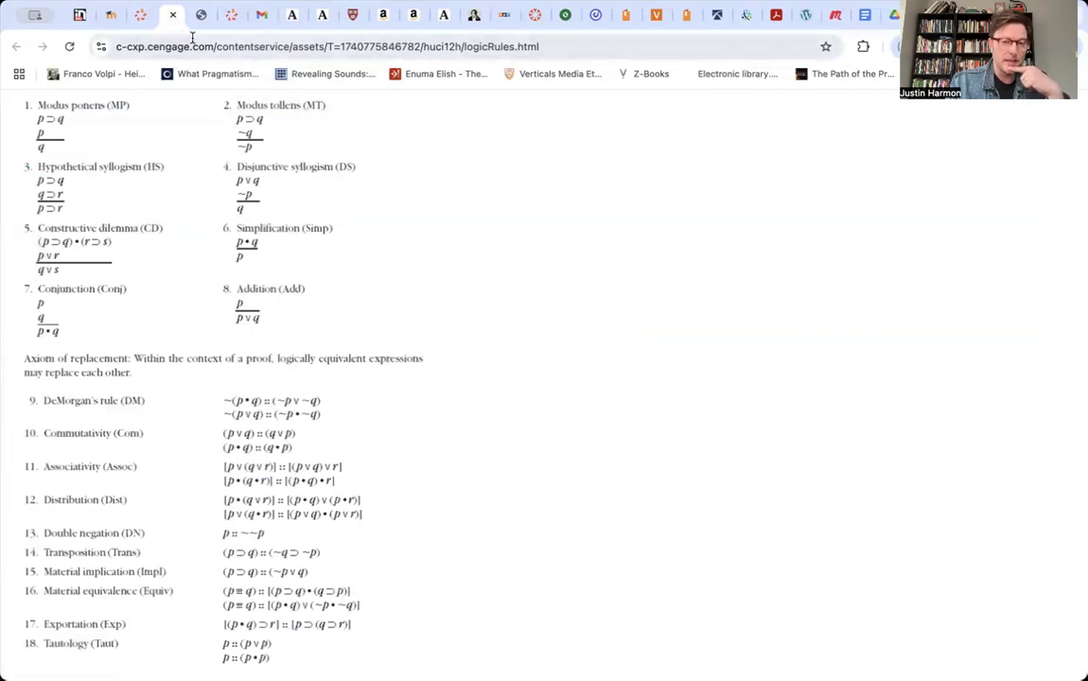
{"action": "left_click", "coordinate": [137, 15]}
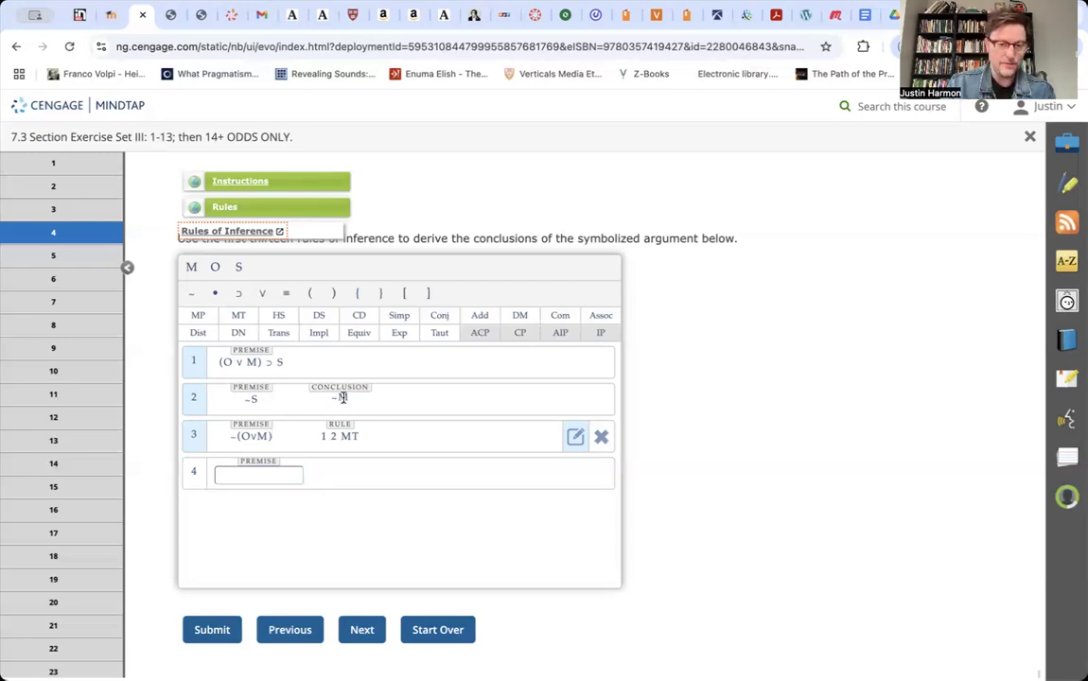
{"action": "left_click", "coordinate": [194, 299]}
{"action": "left_click", "coordinate": [217, 268]}
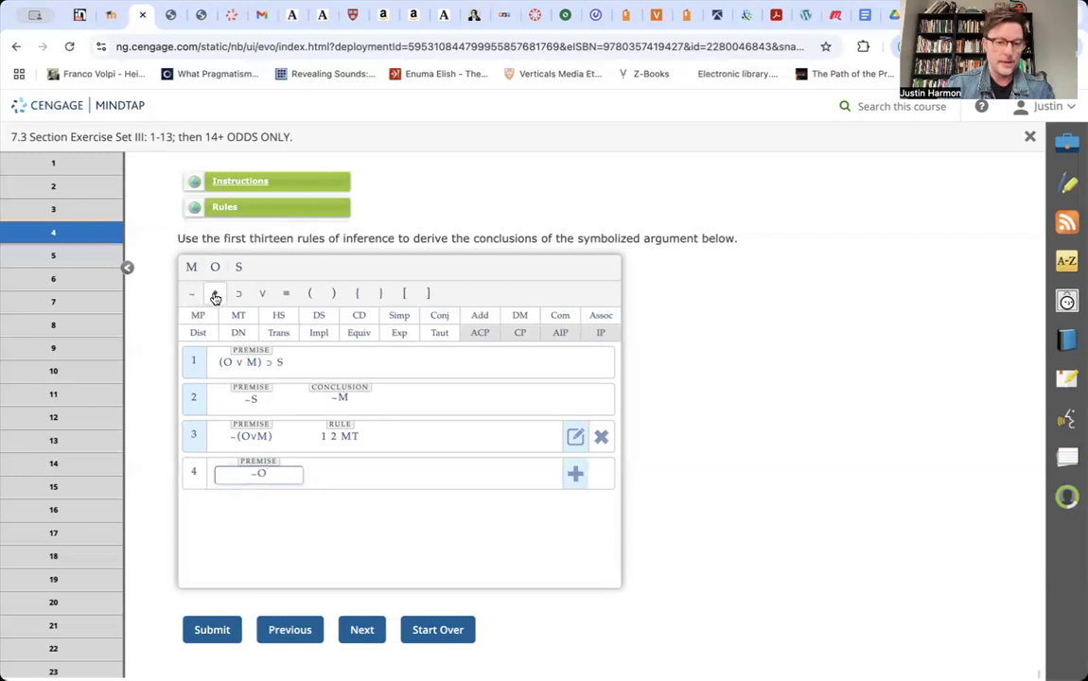
{"action": "left_click", "coordinate": [216, 296]}
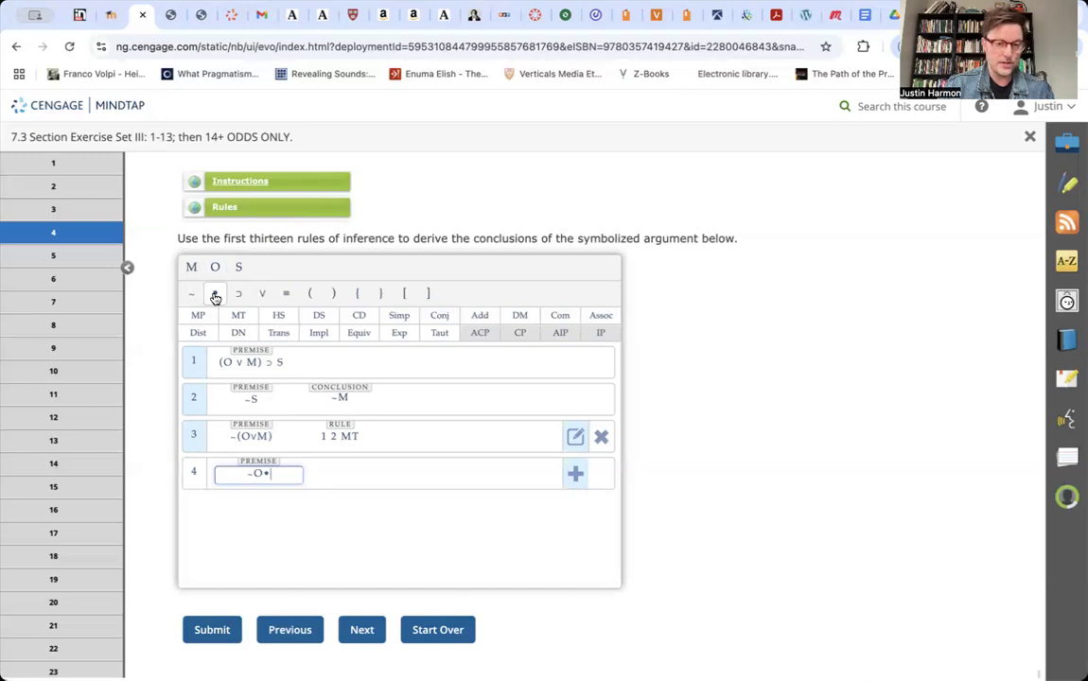
{"action": "left_click", "coordinate": [194, 299]}
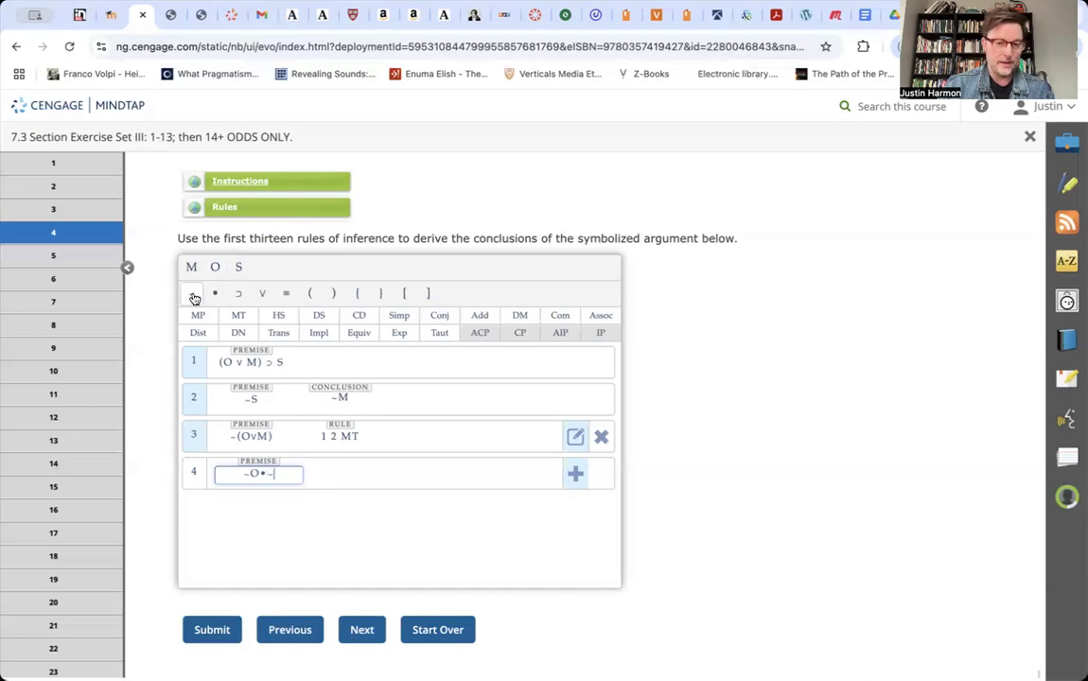
{"action": "left_click", "coordinate": [191, 267]}
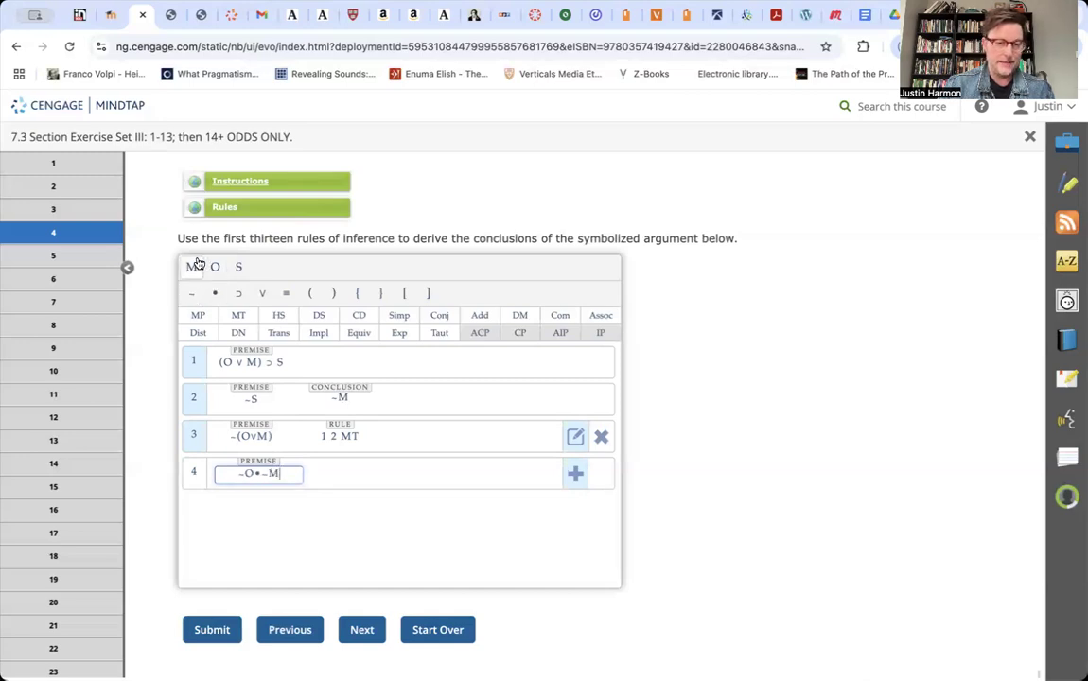
{"action": "left_click", "coordinate": [189, 446]}
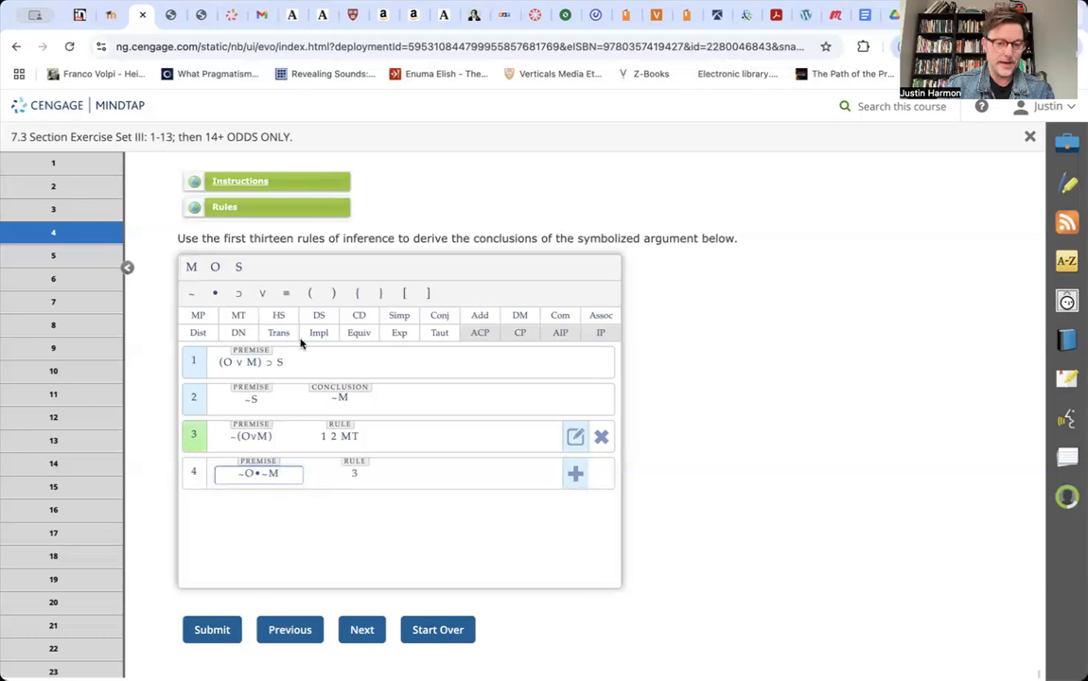
{"action": "left_click", "coordinate": [519, 316]}
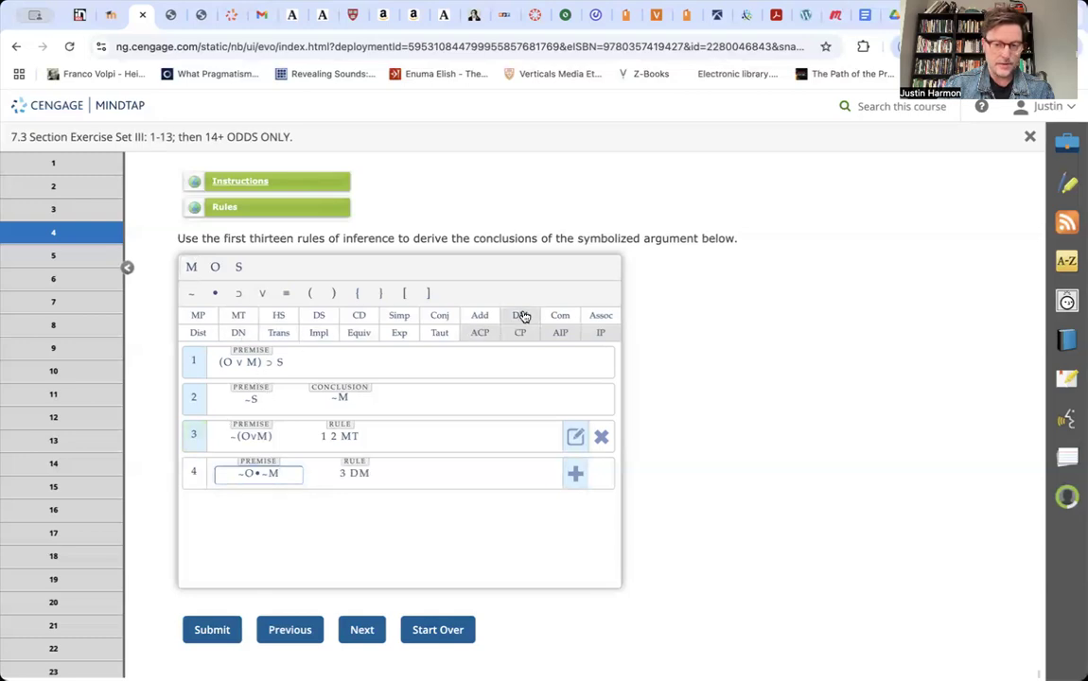
{"action": "left_click", "coordinate": [574, 473]}
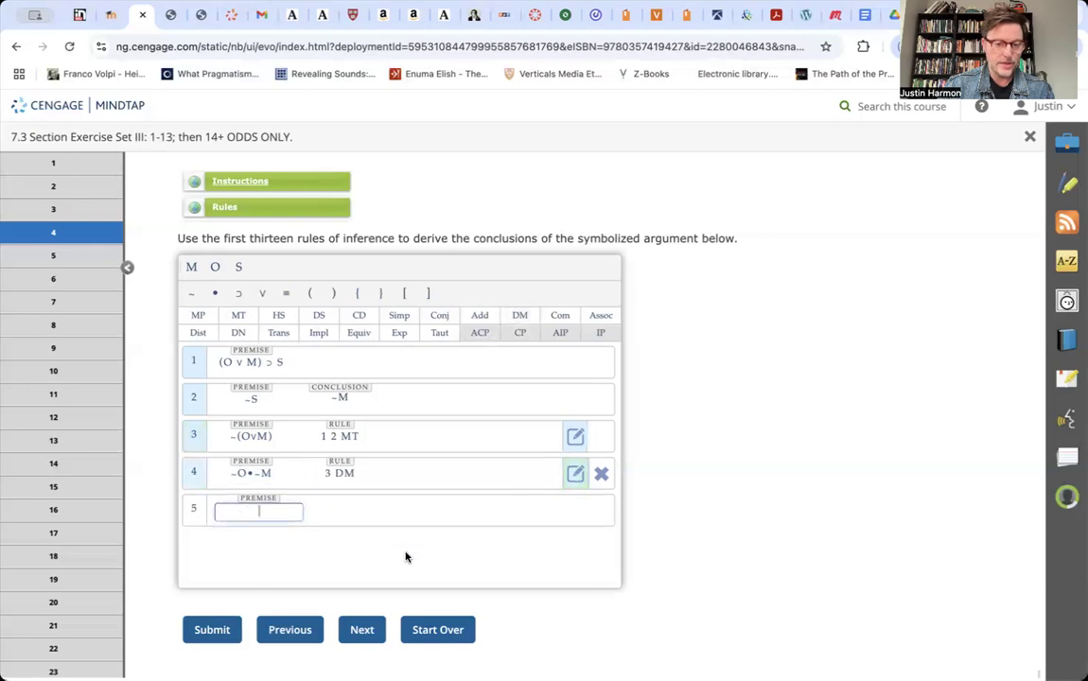
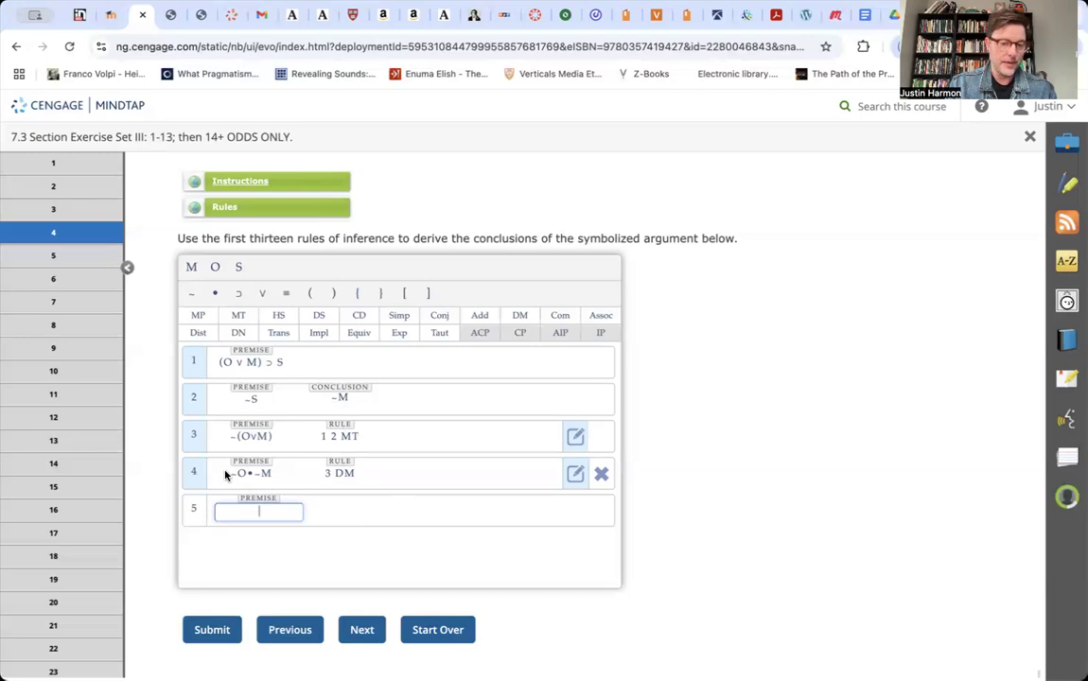
Consult the commutativity rule and add ~M•~O as proof line 5, justified by line 4 with Com.
{"action": "left_click", "coordinate": [251, 206]}
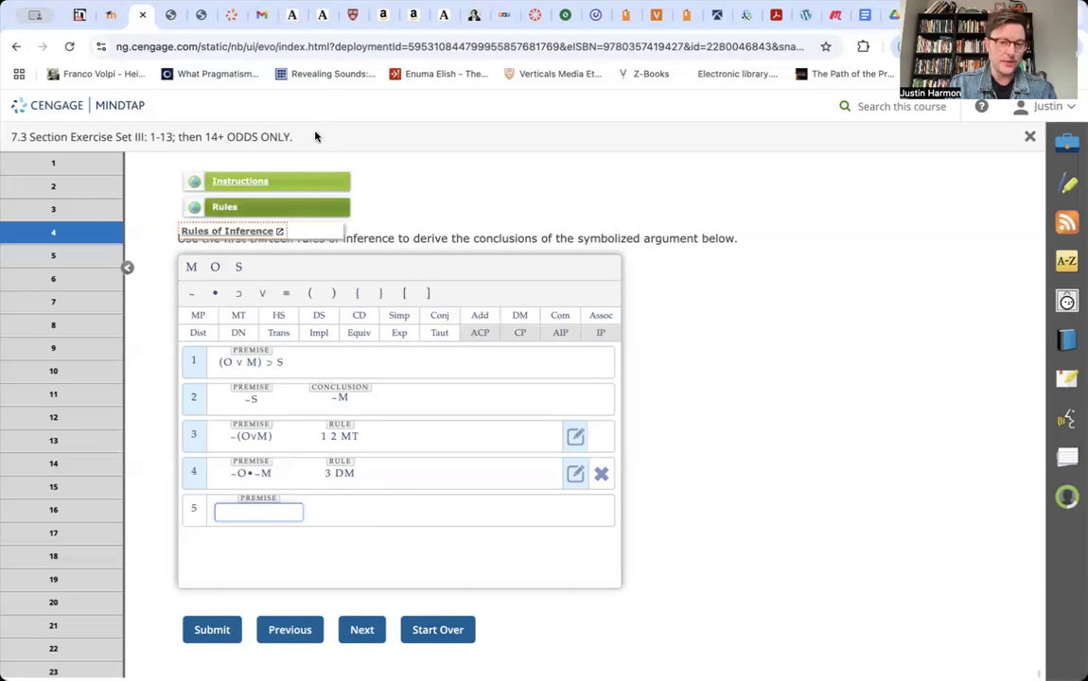
{"action": "left_click", "coordinate": [176, 27]}
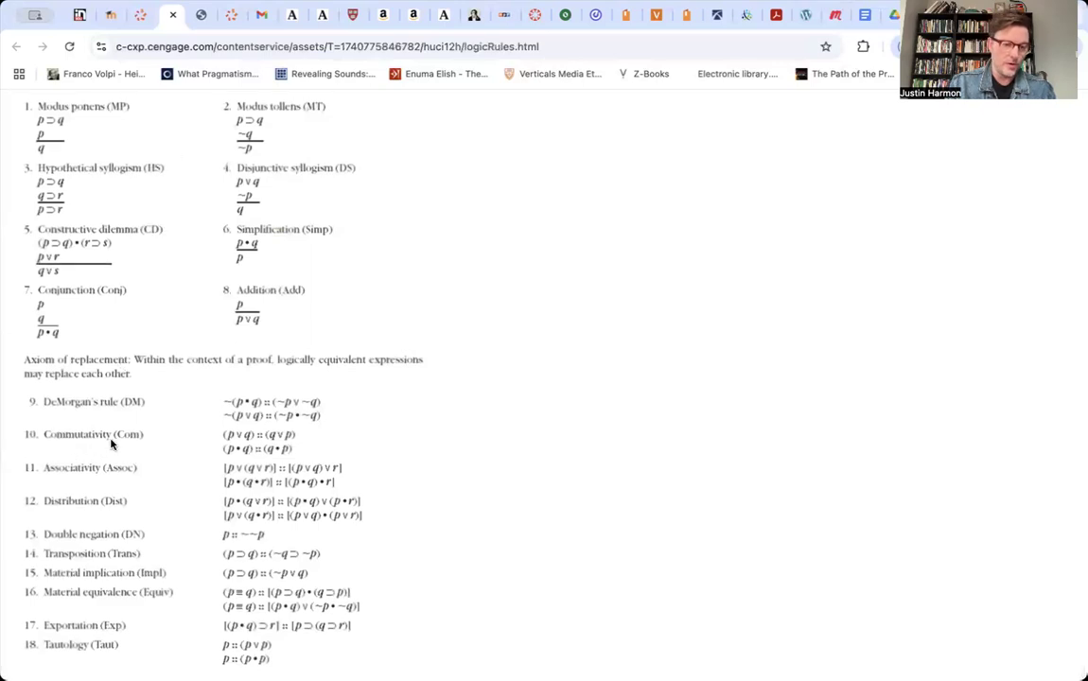
{"action": "left_click", "coordinate": [140, 16]}
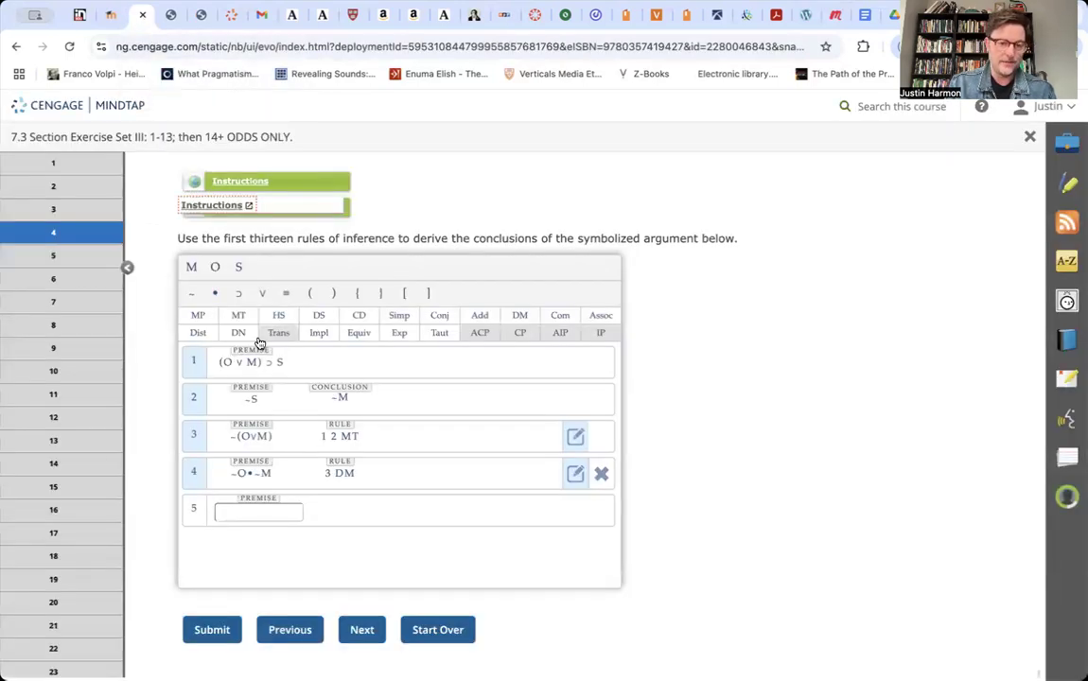
{"action": "left_click", "coordinate": [192, 294]}
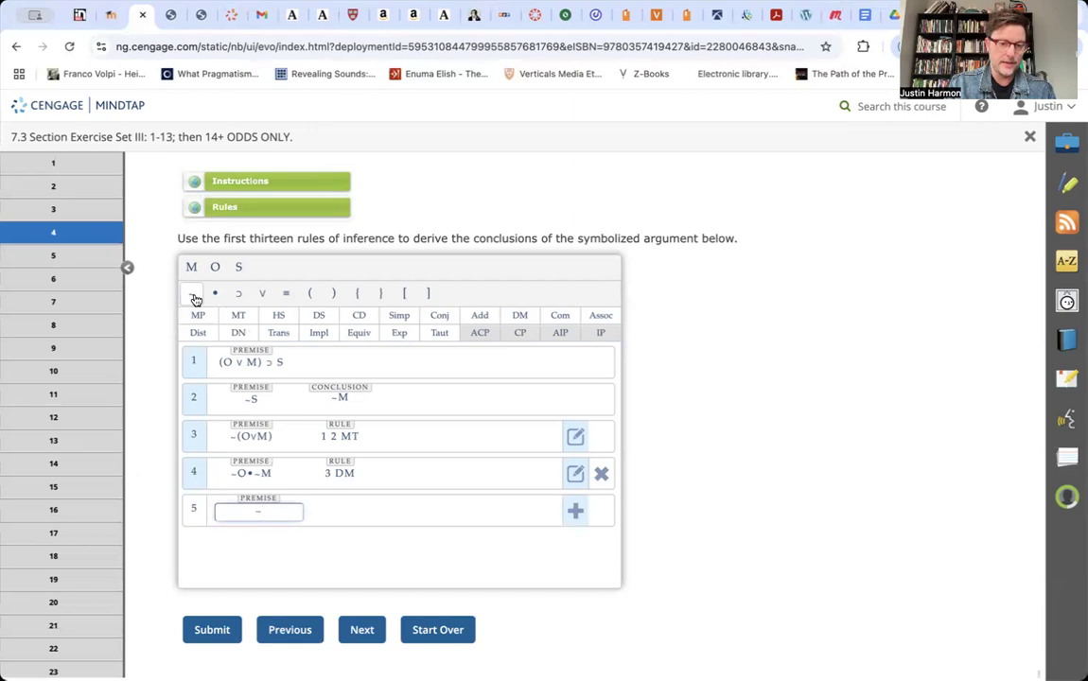
{"action": "left_click", "coordinate": [191, 270]}
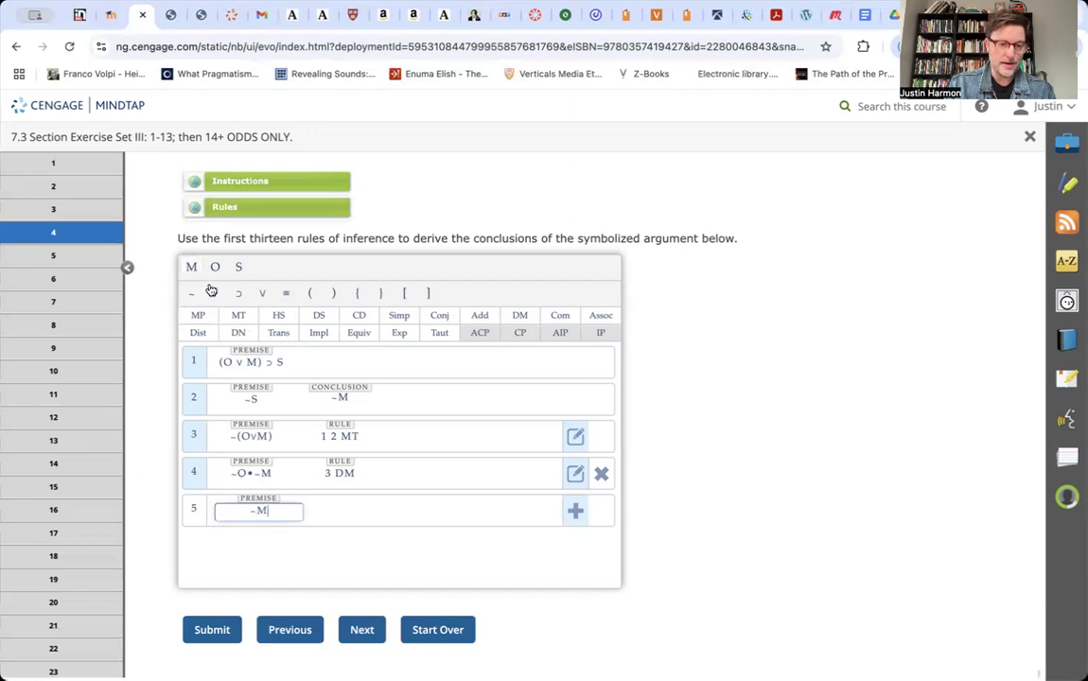
{"action": "left_click", "coordinate": [216, 299]}
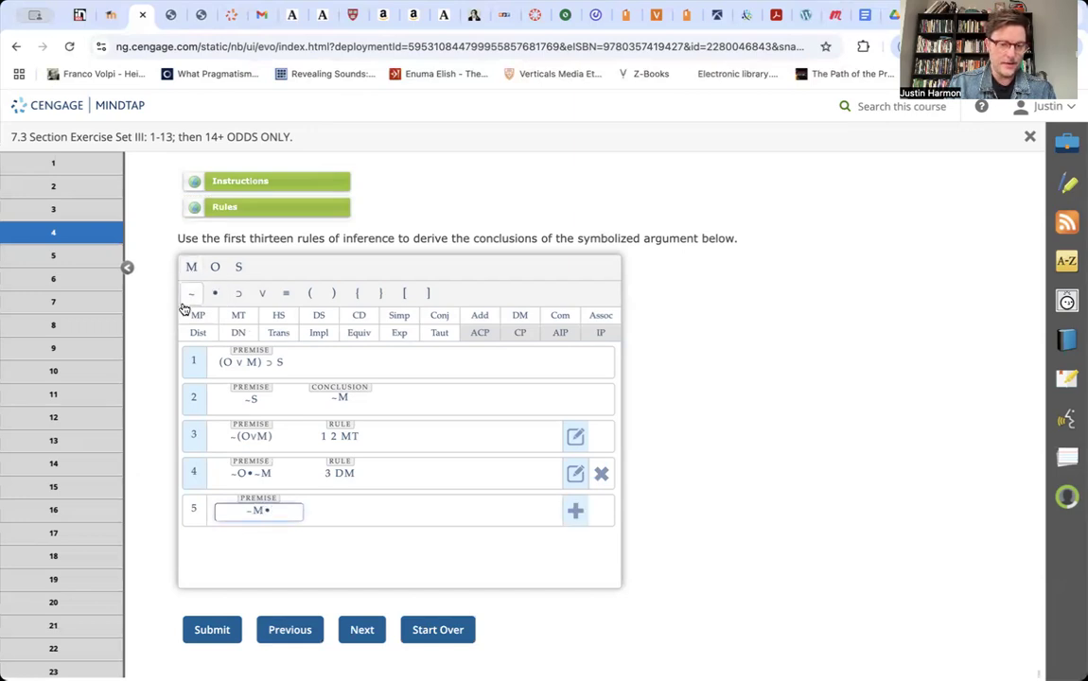
{"action": "left_click", "coordinate": [200, 289]}
{"action": "left_click", "coordinate": [215, 268]}
{"action": "left_click", "coordinate": [195, 469]}
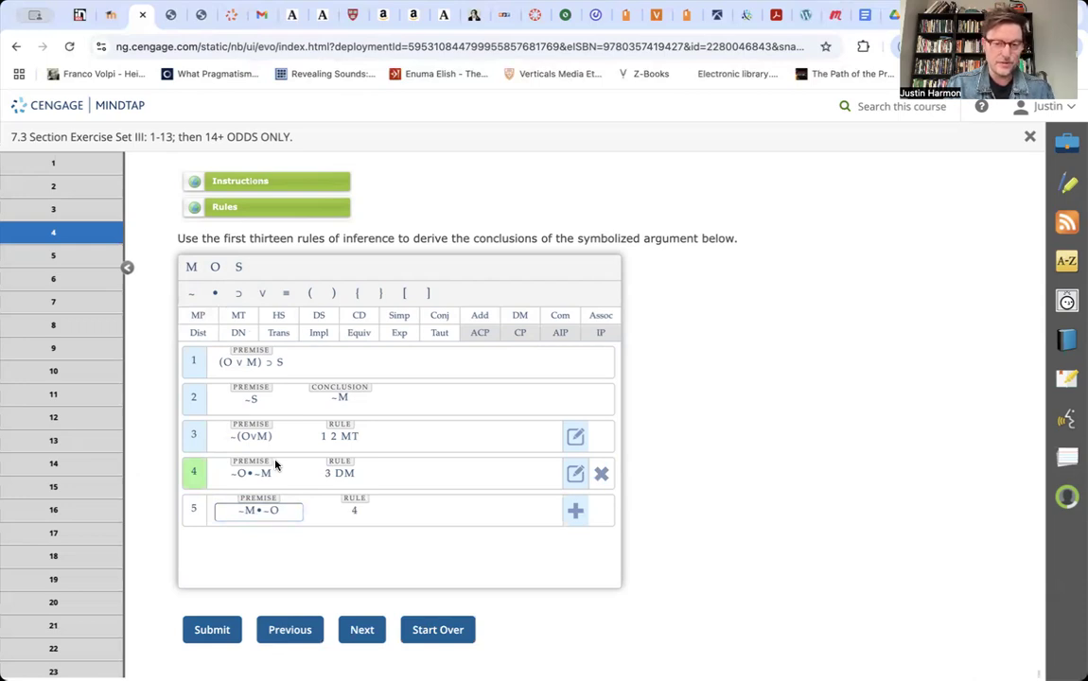
{"action": "left_click", "coordinate": [558, 315]}
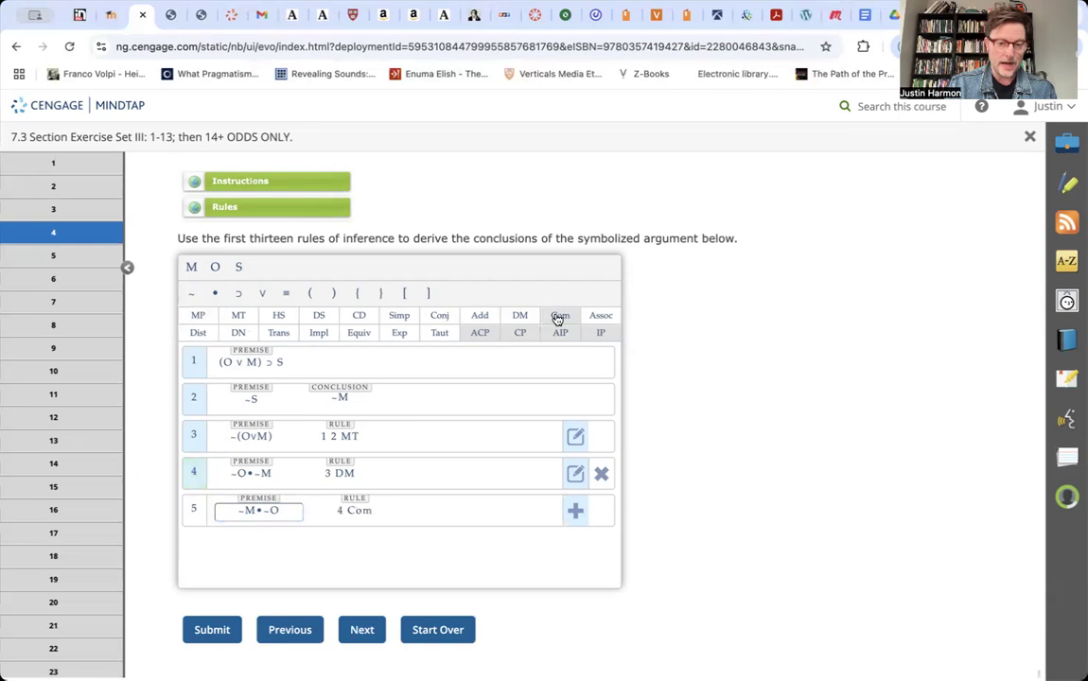
{"action": "left_click", "coordinate": [575, 511]}
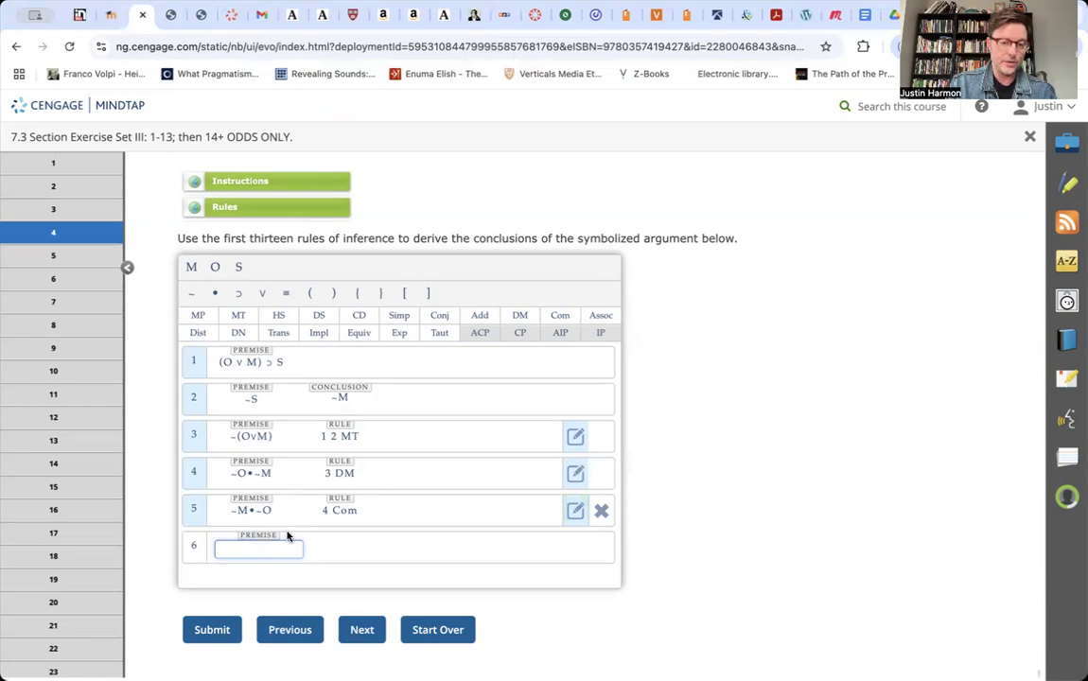
Enter ~M as proof line 6, justified by line 5 with simplification (Simp).
{"action": "left_click", "coordinate": [193, 295]}
{"action": "left_click", "coordinate": [192, 272]}
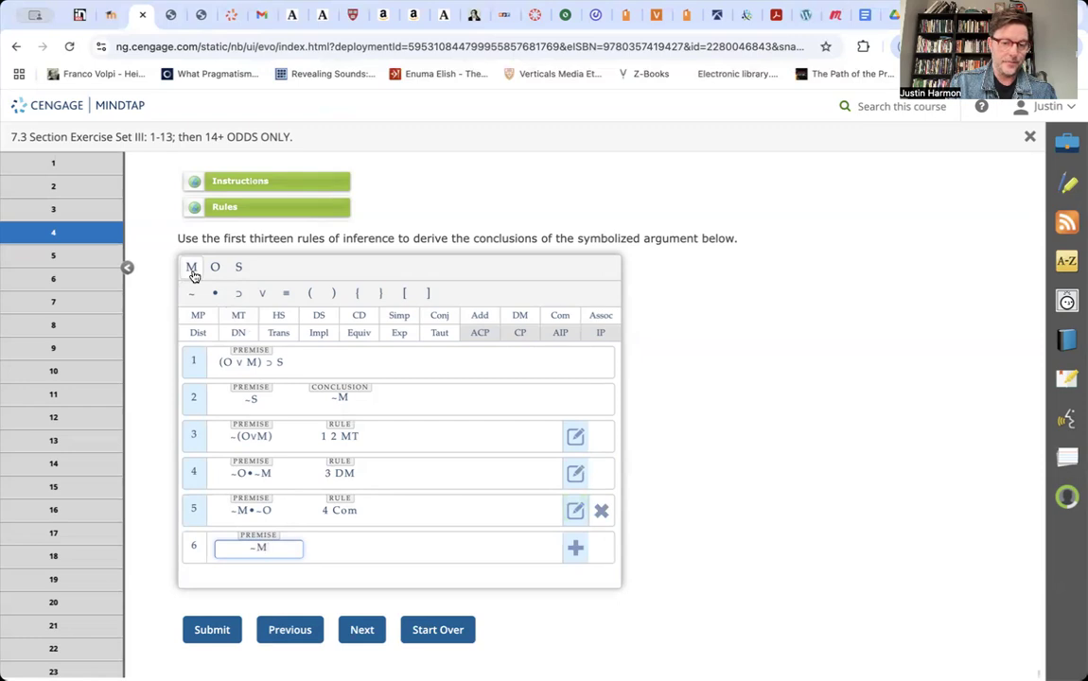
{"action": "left_click", "coordinate": [198, 512]}
{"action": "left_click", "coordinate": [405, 316]}
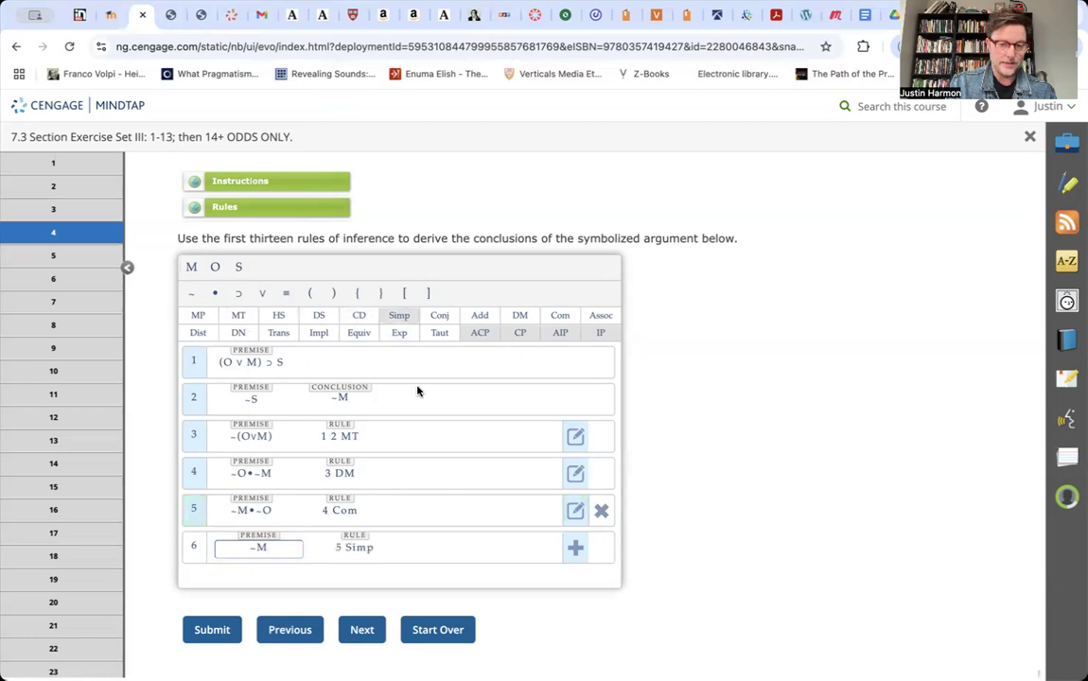
Submit the exercise 4 proof and go on to exercise 5.
{"action": "left_click", "coordinate": [220, 636]}
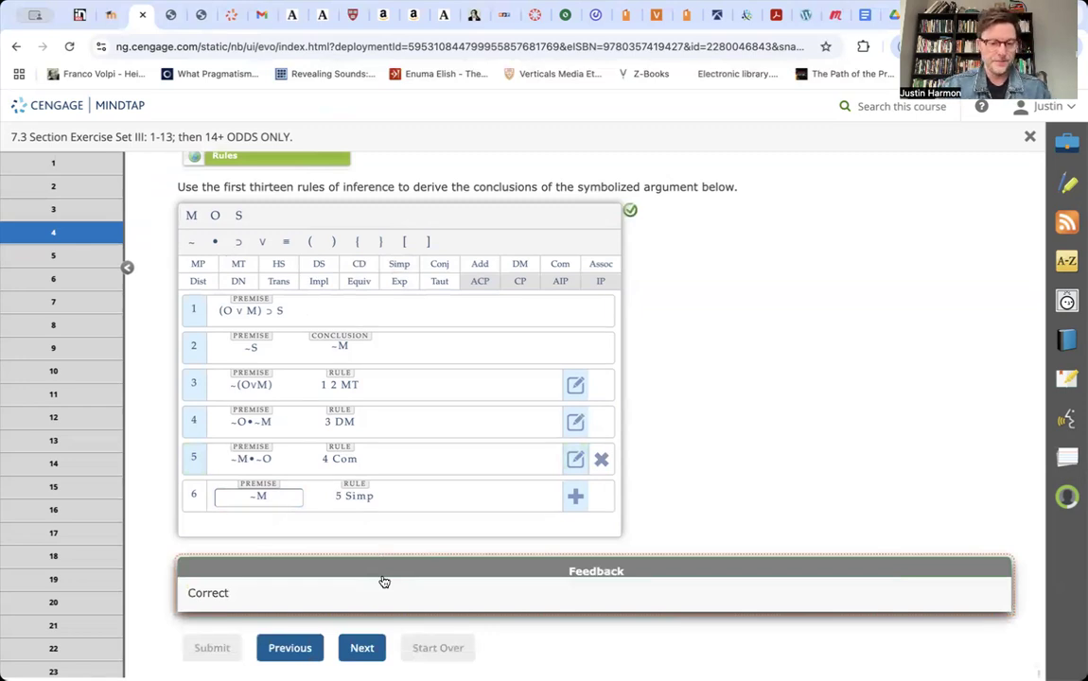
{"action": "left_click", "coordinate": [360, 648]}
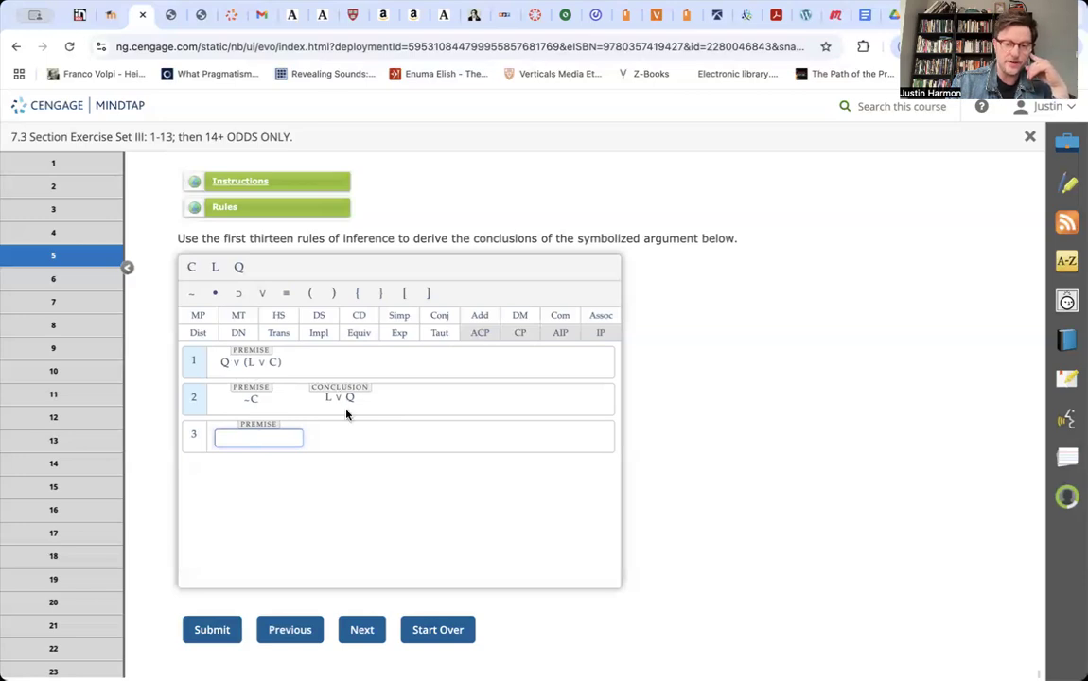
Consult the rules of inference and add (Q∨L)∨C as proof line 3, justified by line 1 with associativity (Assoc).
{"action": "left_click", "coordinate": [171, 27]}
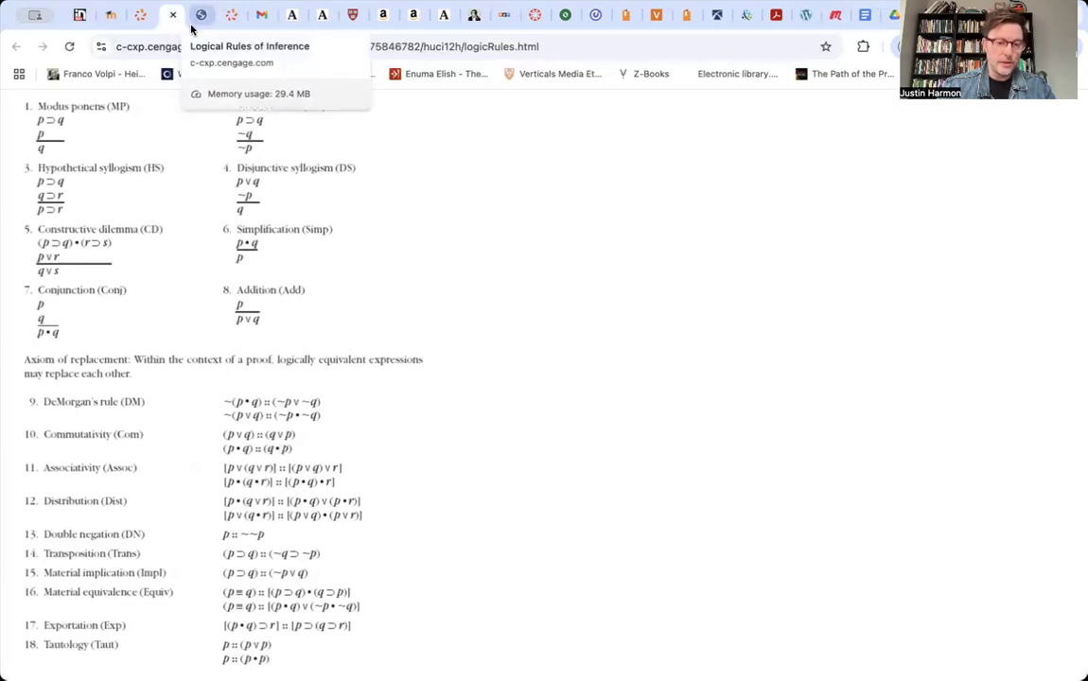
{"action": "left_click", "coordinate": [142, 16]}
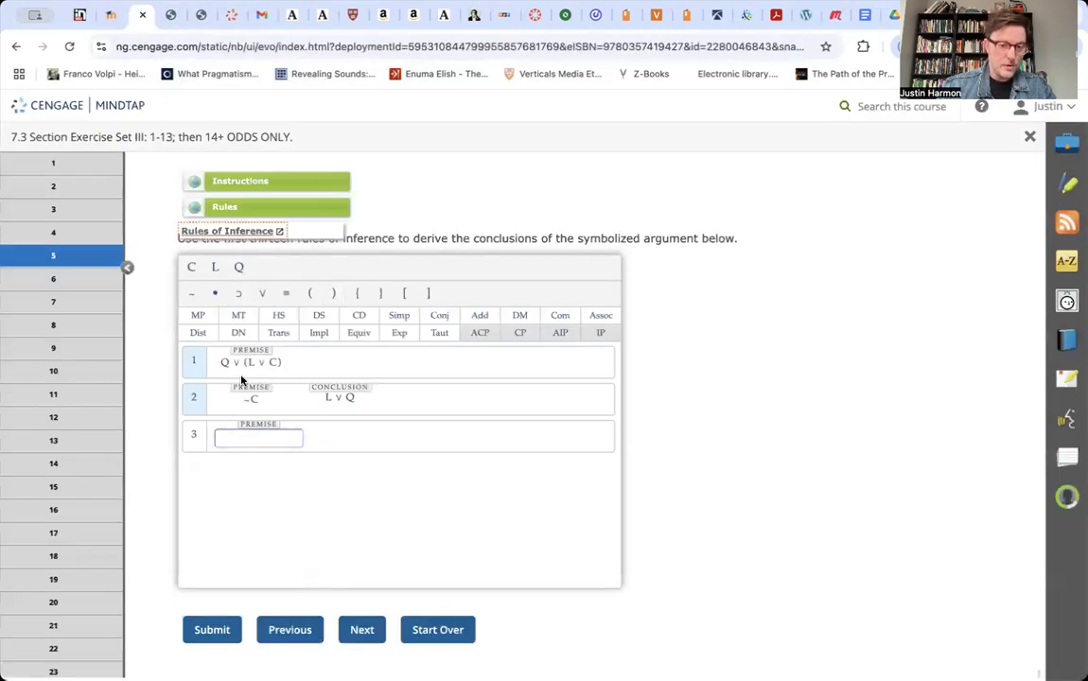
{"action": "left_click", "coordinate": [312, 295]}
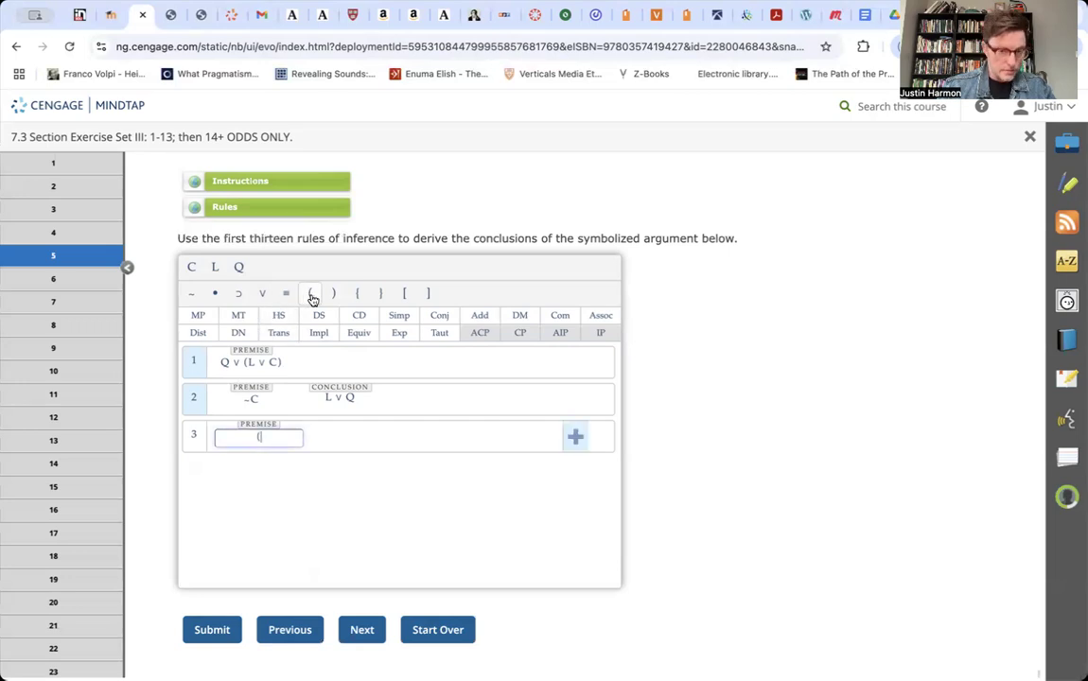
{"action": "left_click", "coordinate": [237, 268]}
{"action": "left_click", "coordinate": [261, 295]}
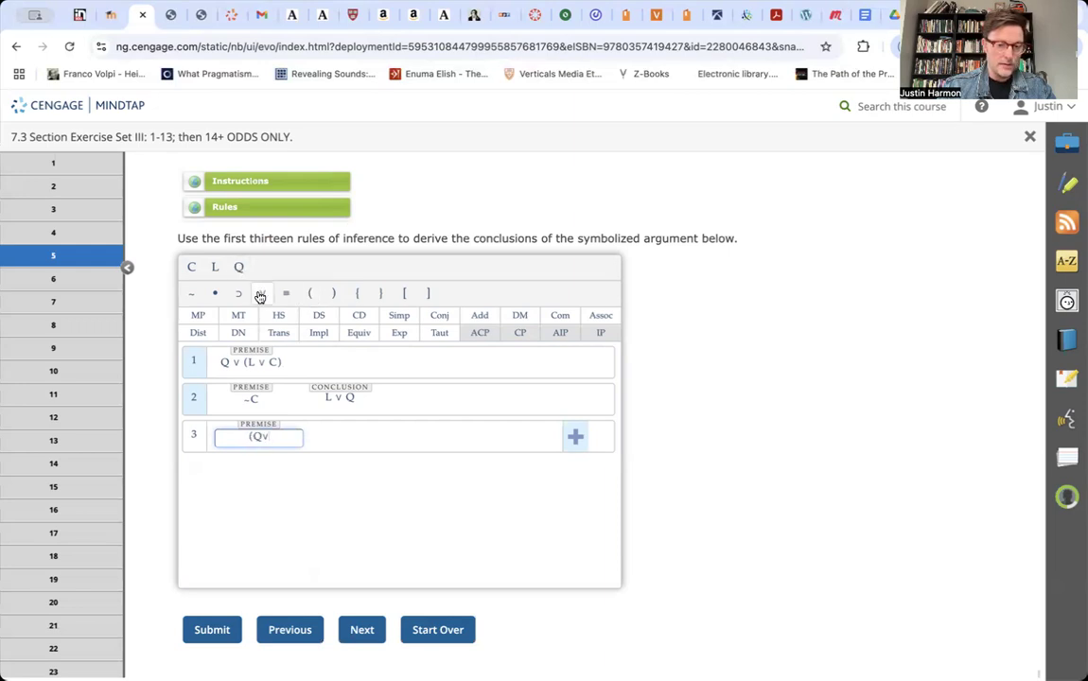
{"action": "left_click", "coordinate": [215, 268]}
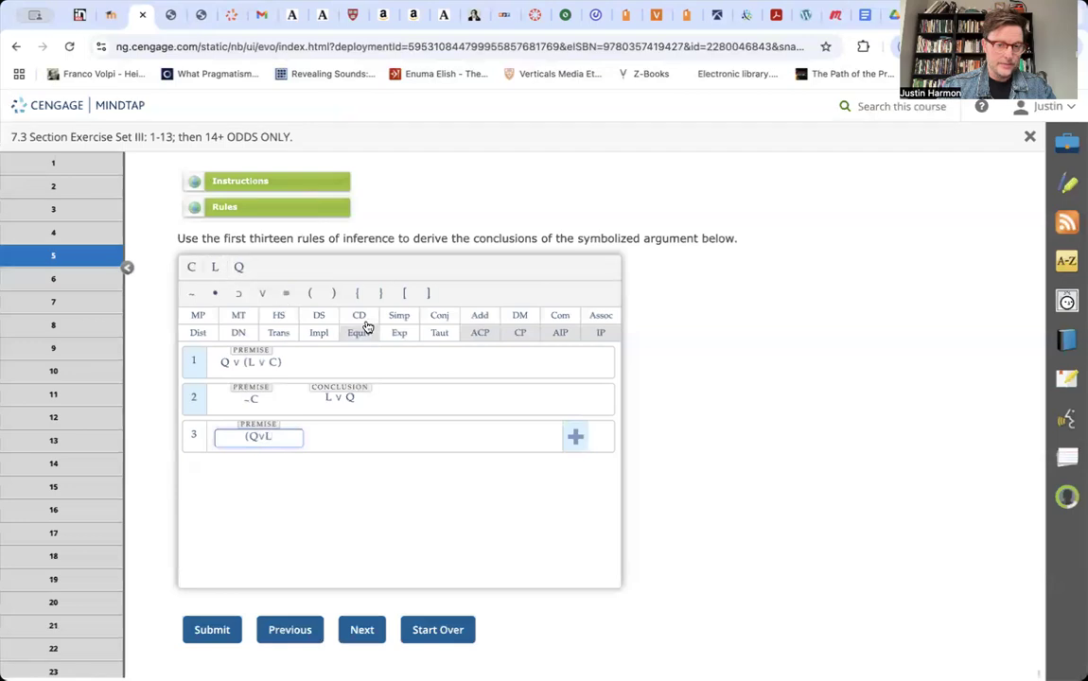
{"action": "left_click", "coordinate": [338, 297]}
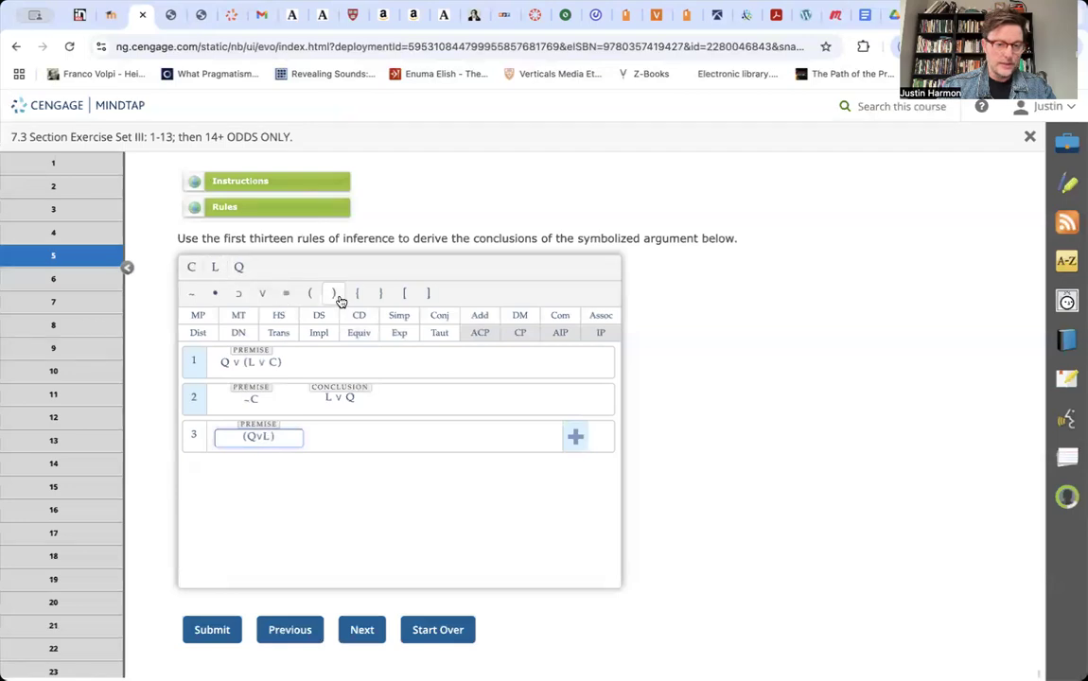
{"action": "left_click", "coordinate": [264, 294]}
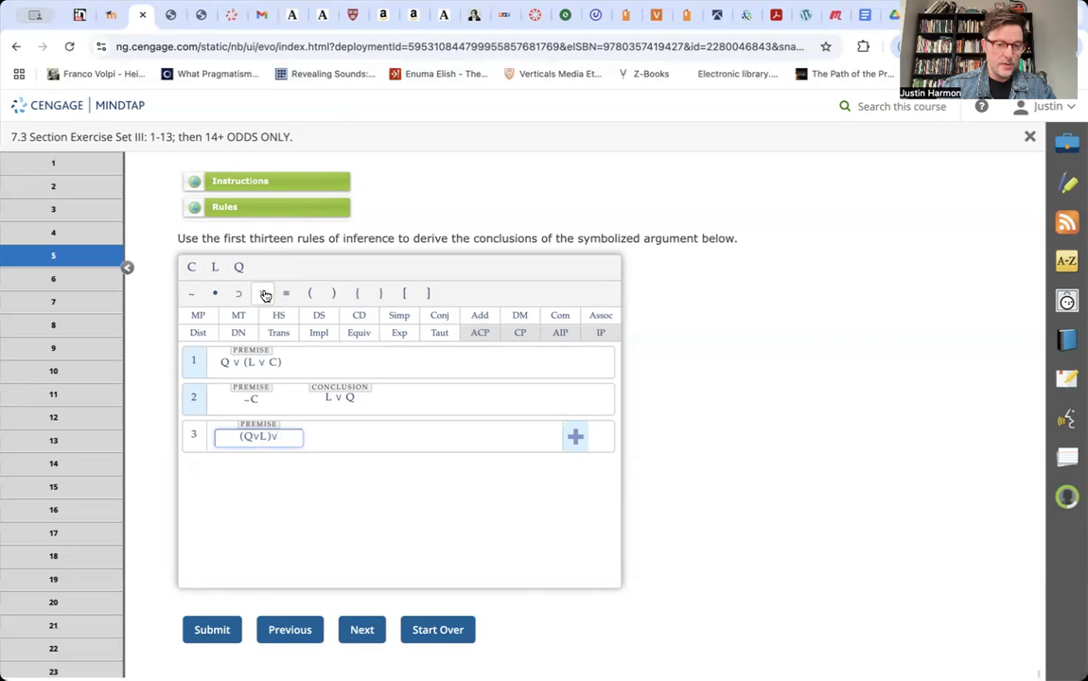
{"action": "left_click", "coordinate": [195, 268]}
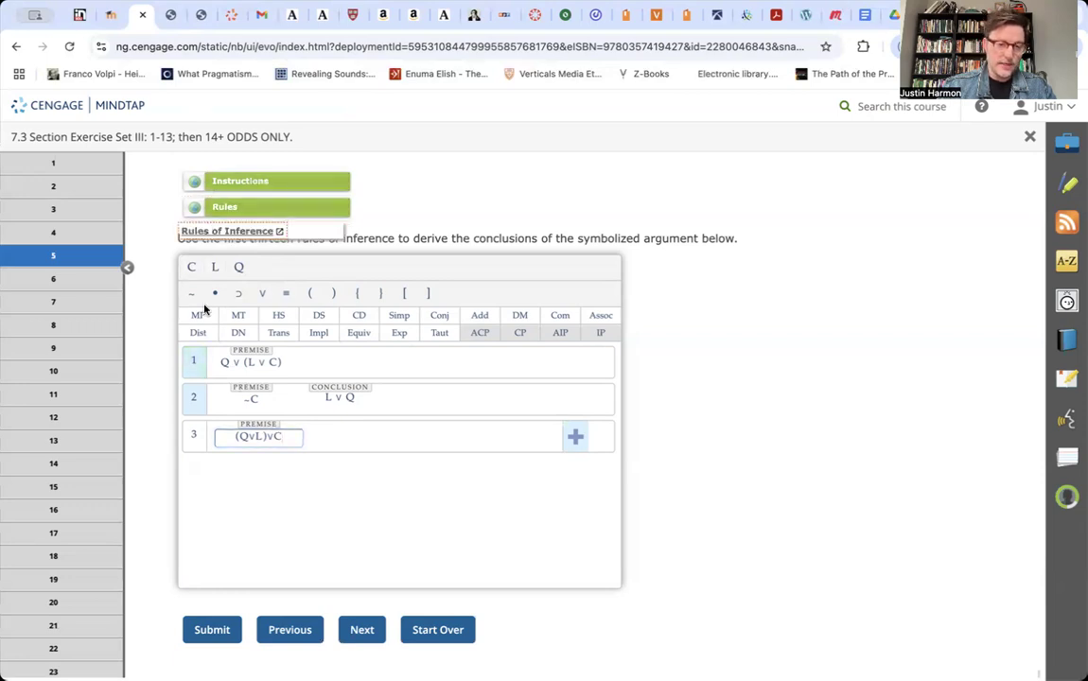
{"action": "left_click", "coordinate": [199, 379]}
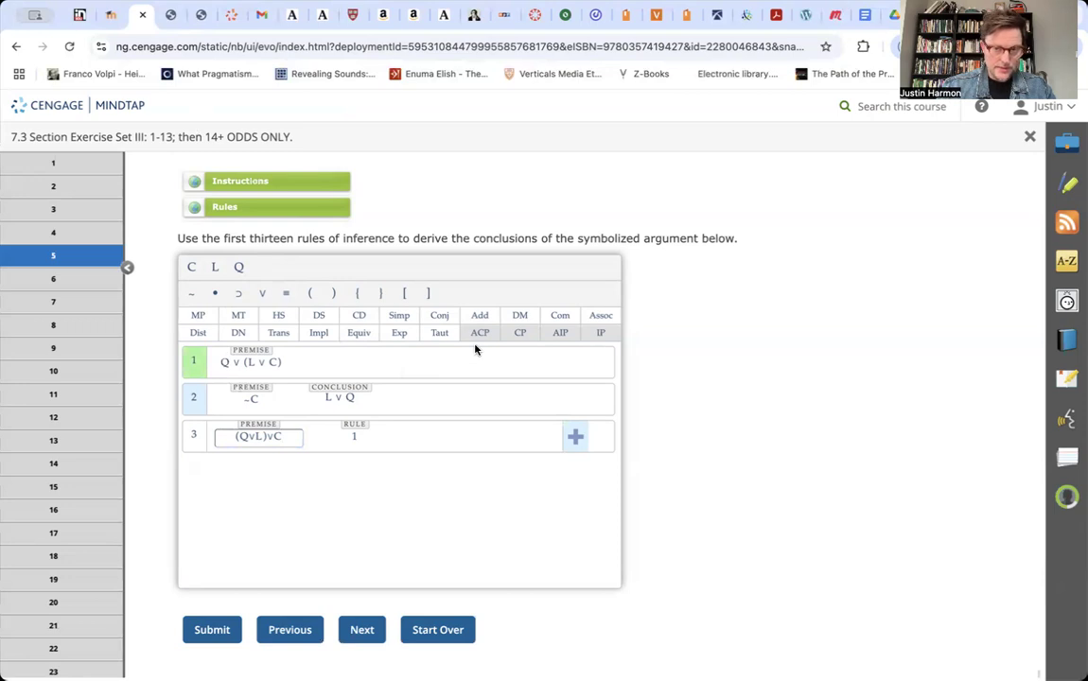
{"action": "left_click", "coordinate": [613, 321]}
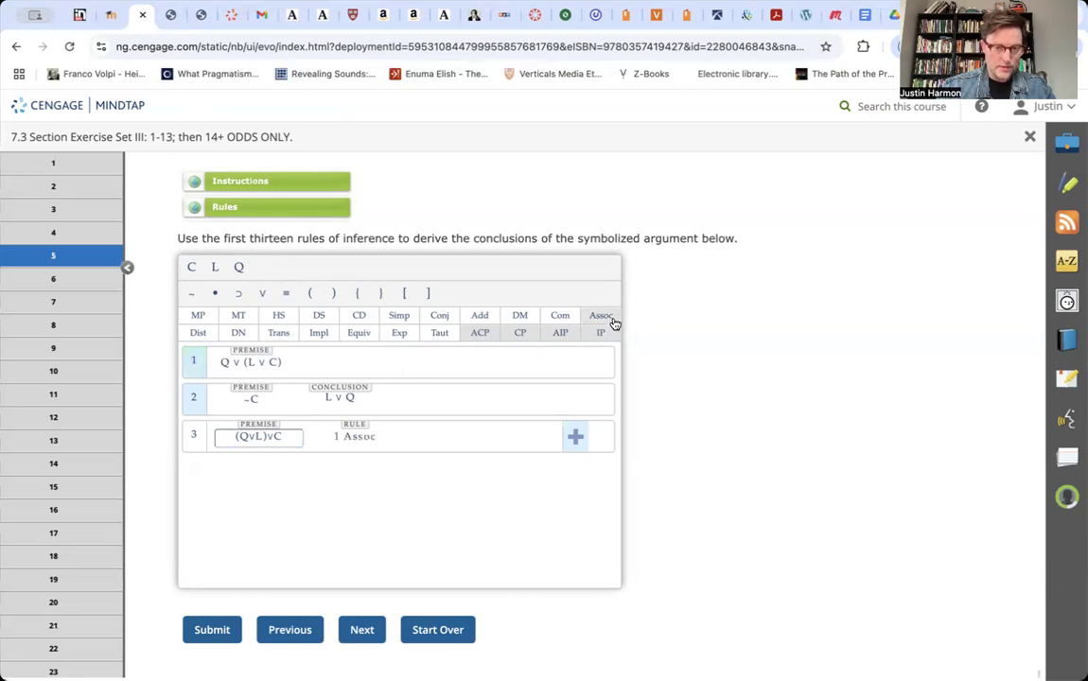
{"action": "left_click", "coordinate": [578, 443]}
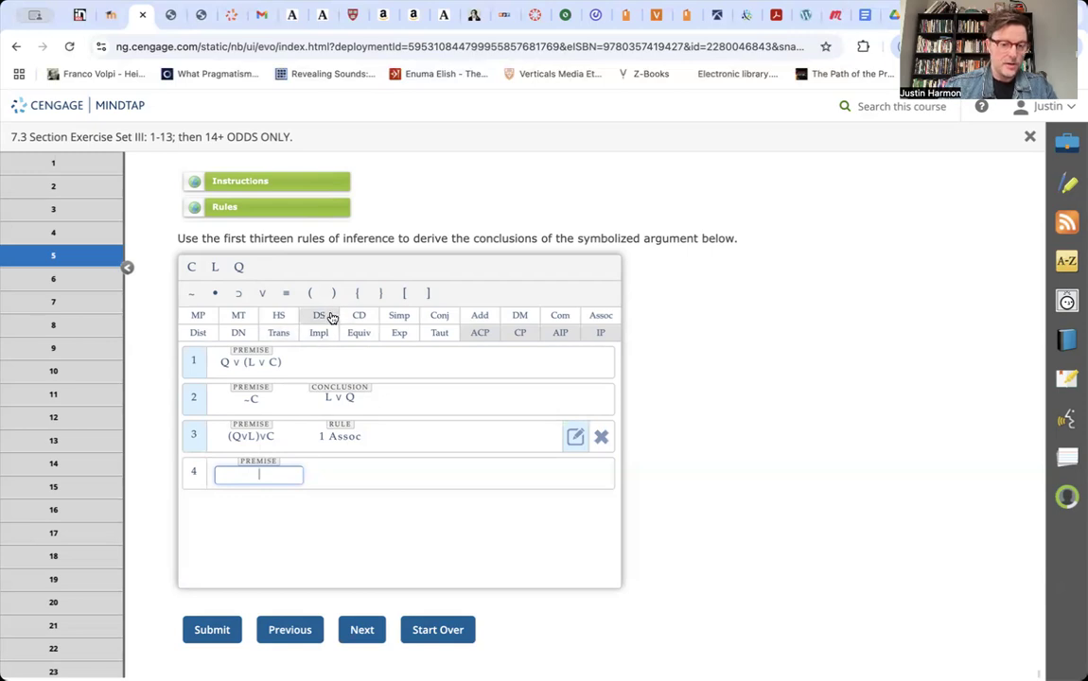
Add Q∨L as proof line 4, justified by lines 3 and 2 with disjunctive syllogism (DS).
{"action": "left_click", "coordinate": [239, 268]}
{"action": "left_click", "coordinate": [262, 294]}
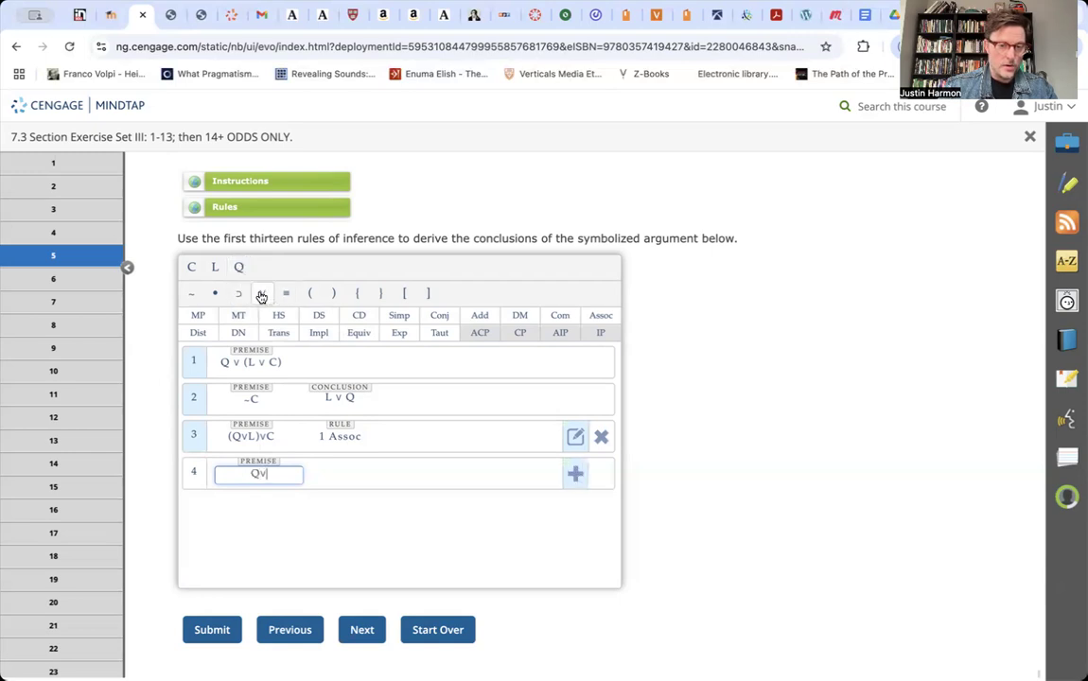
{"action": "left_click", "coordinate": [216, 270]}
{"action": "left_click", "coordinate": [194, 437]}
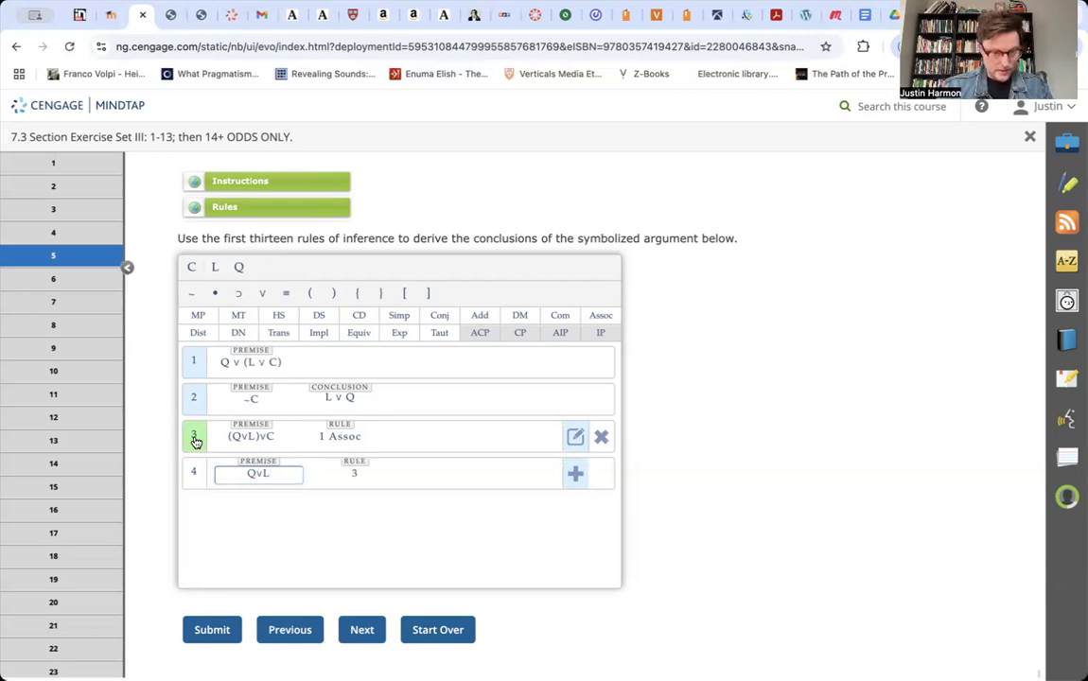
{"action": "left_click", "coordinate": [193, 403]}
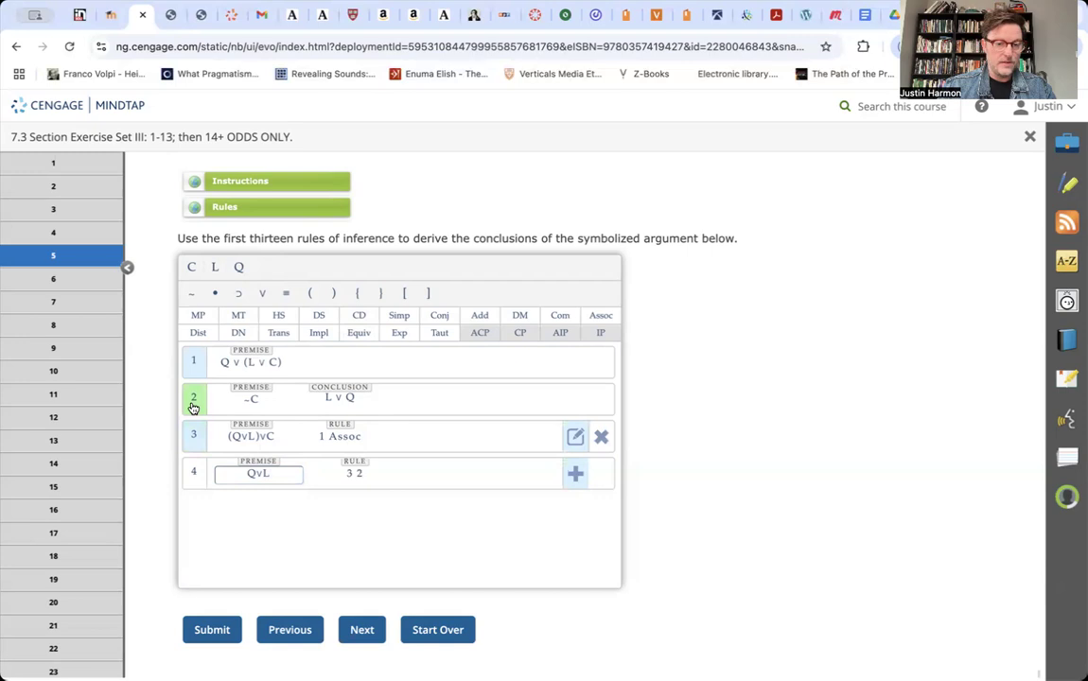
{"action": "left_click", "coordinate": [322, 317]}
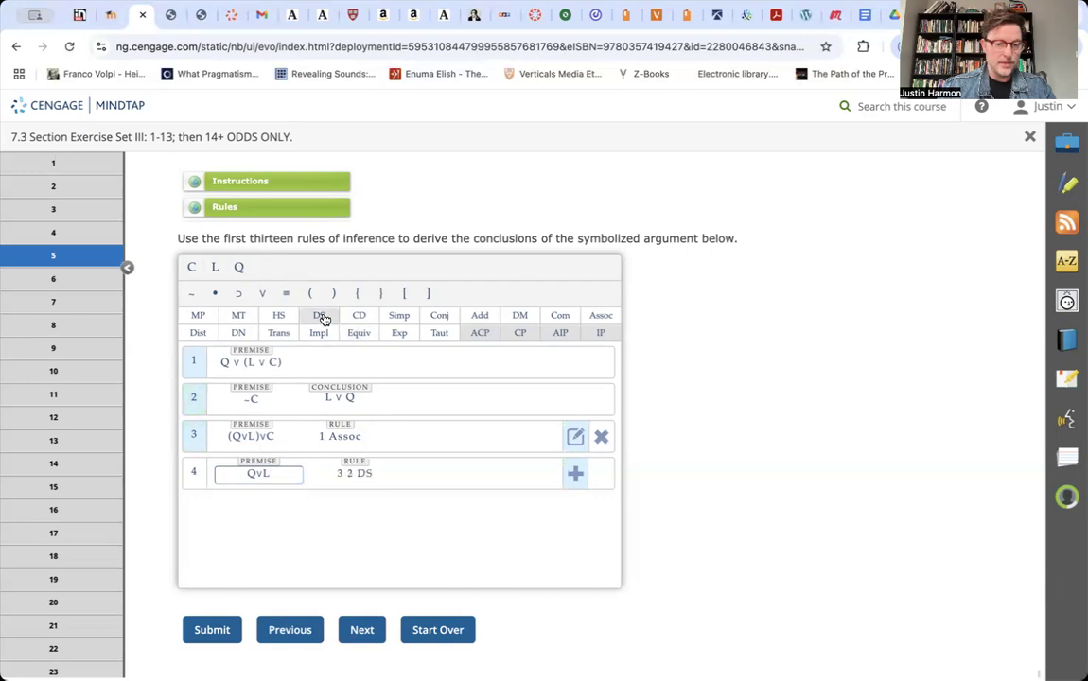
{"action": "left_click", "coordinate": [573, 476]}
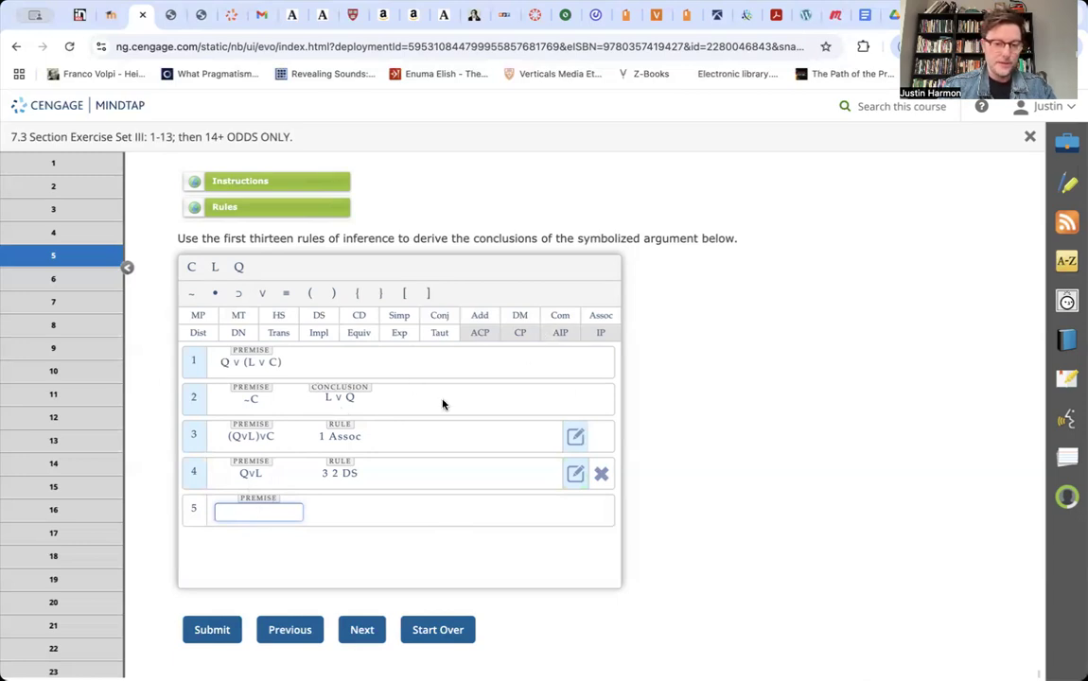
Enter L∨Q as proof line 5, justified by line 4 with commutativity (Com).
{"action": "left_click", "coordinate": [216, 267]}
{"action": "left_click", "coordinate": [262, 294]}
{"action": "left_click", "coordinate": [239, 267]}
{"action": "left_click", "coordinate": [194, 473]}
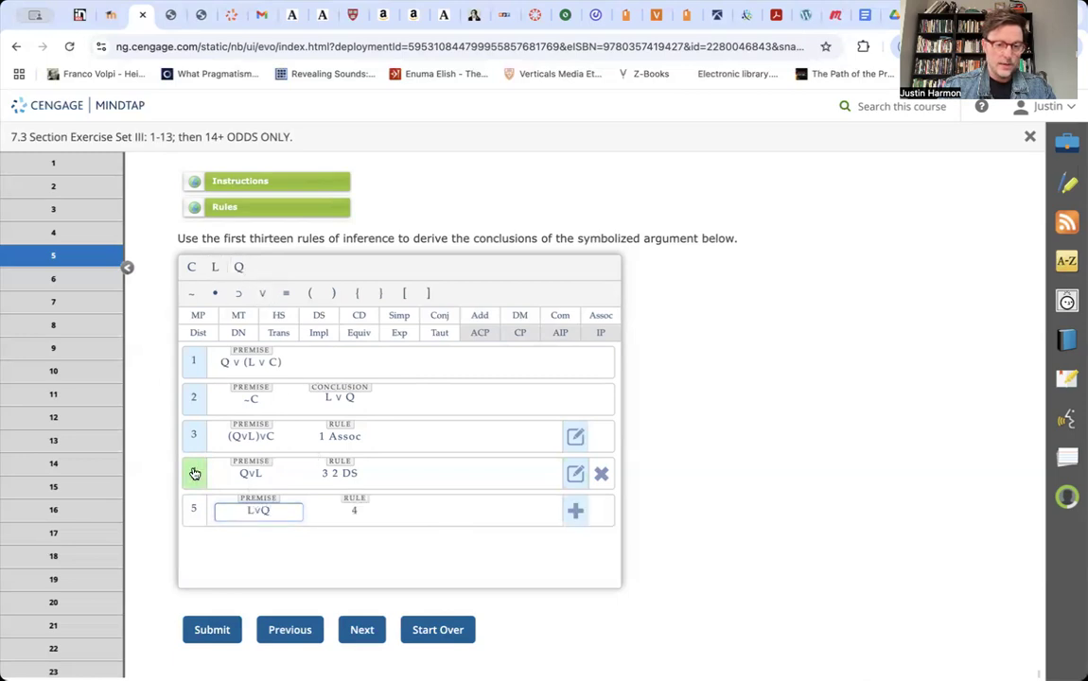
{"action": "left_click", "coordinate": [561, 318]}
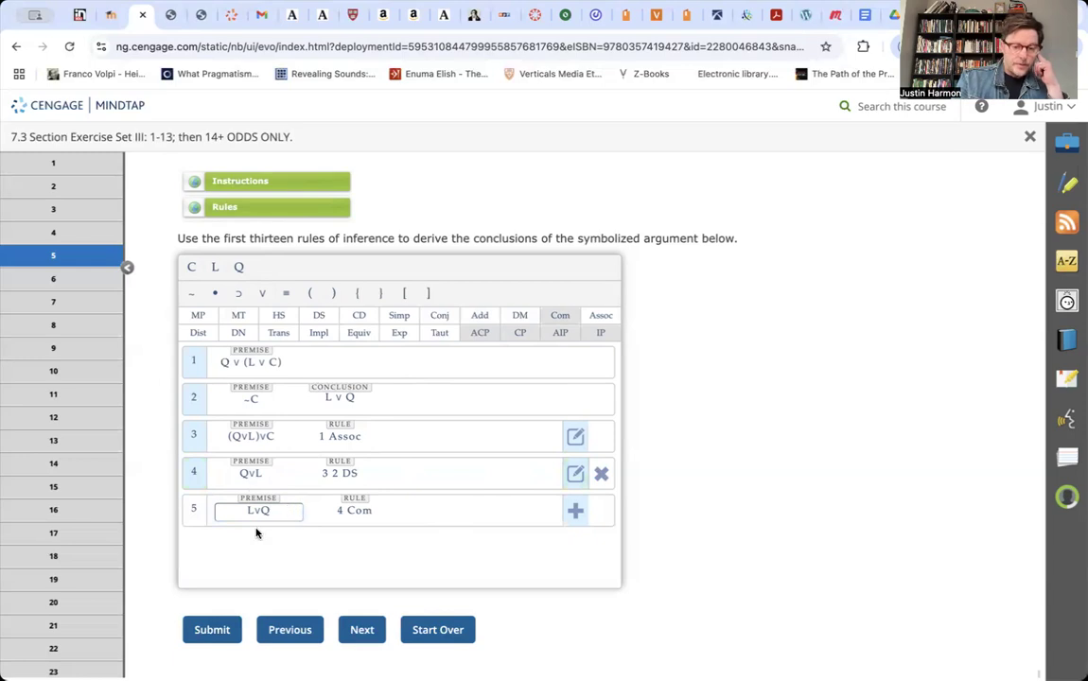
Submit the exercise 5 proof and go on to exercise 6.
{"action": "left_click", "coordinate": [212, 628]}
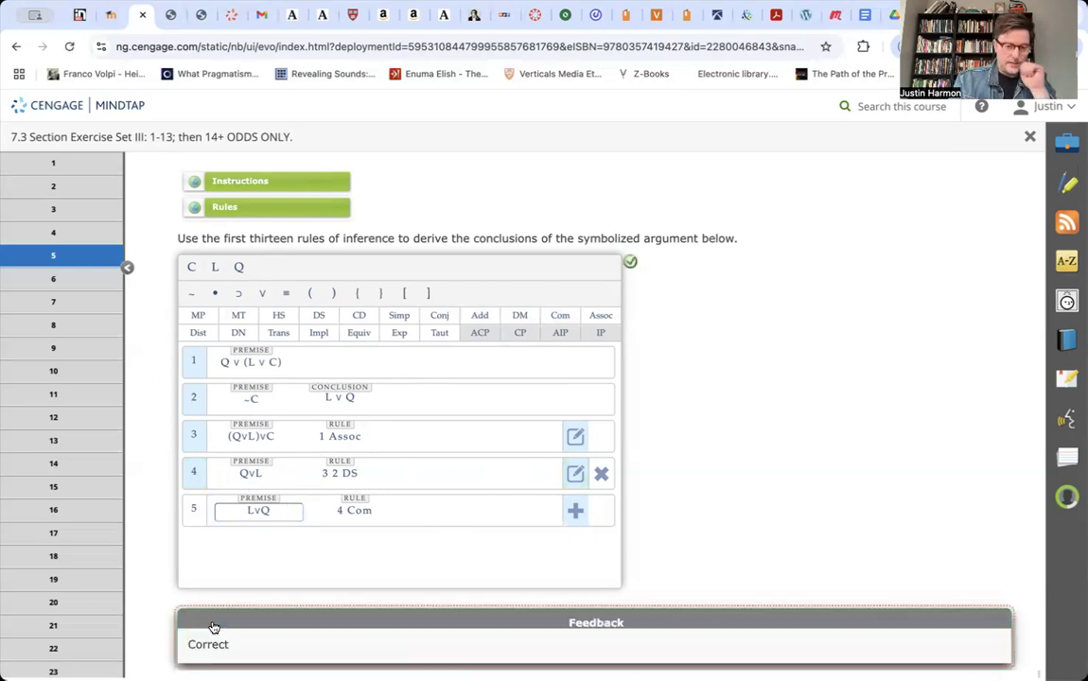
{"action": "scroll", "coordinate": [255, 592], "scroll_direction": "down", "scroll_amount": 1}
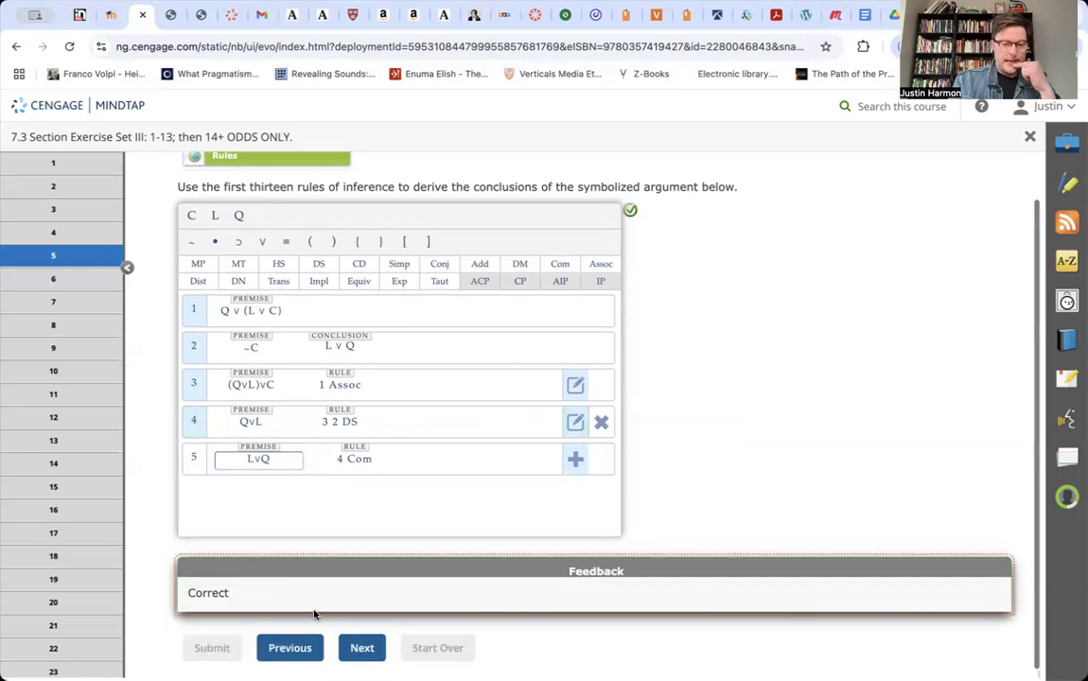
{"action": "left_click", "coordinate": [360, 651]}
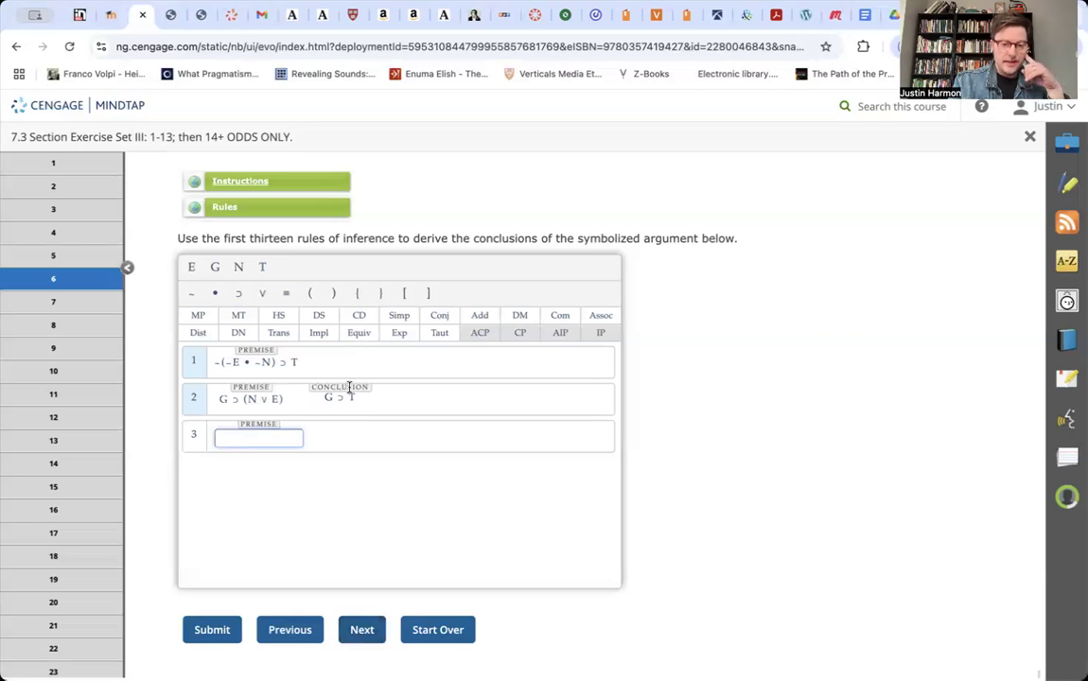
Submit exercise 6 with its proof left blank, view the correct answer for G ⊃ T, and close it.
{"action": "left_click", "coordinate": [205, 640]}
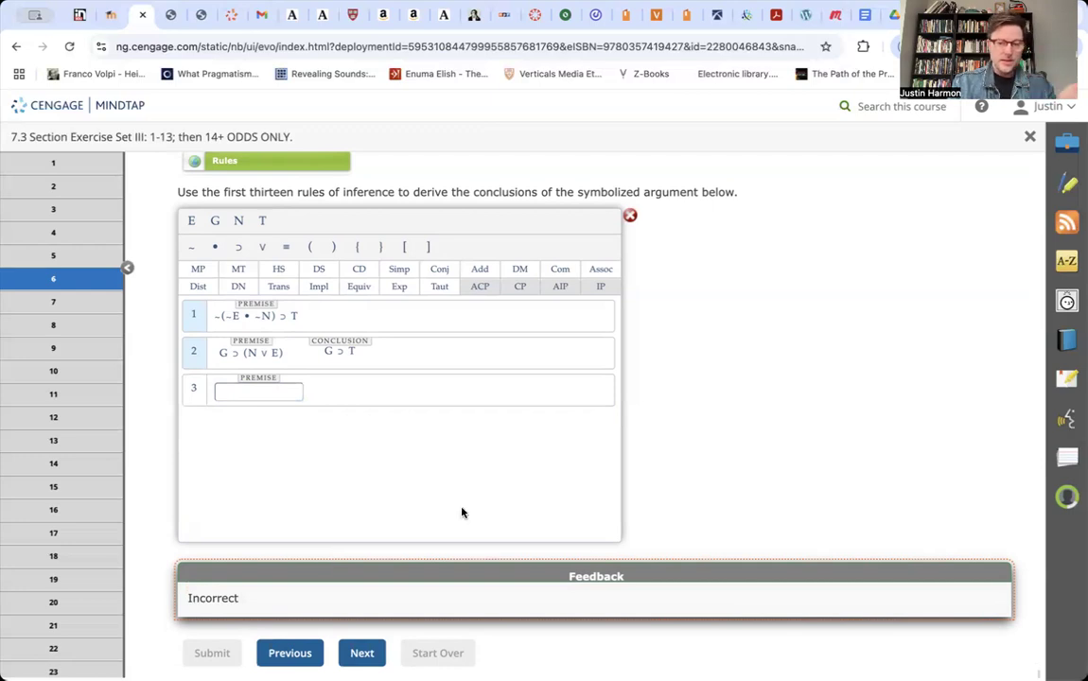
{"action": "left_click", "coordinate": [630, 216]}
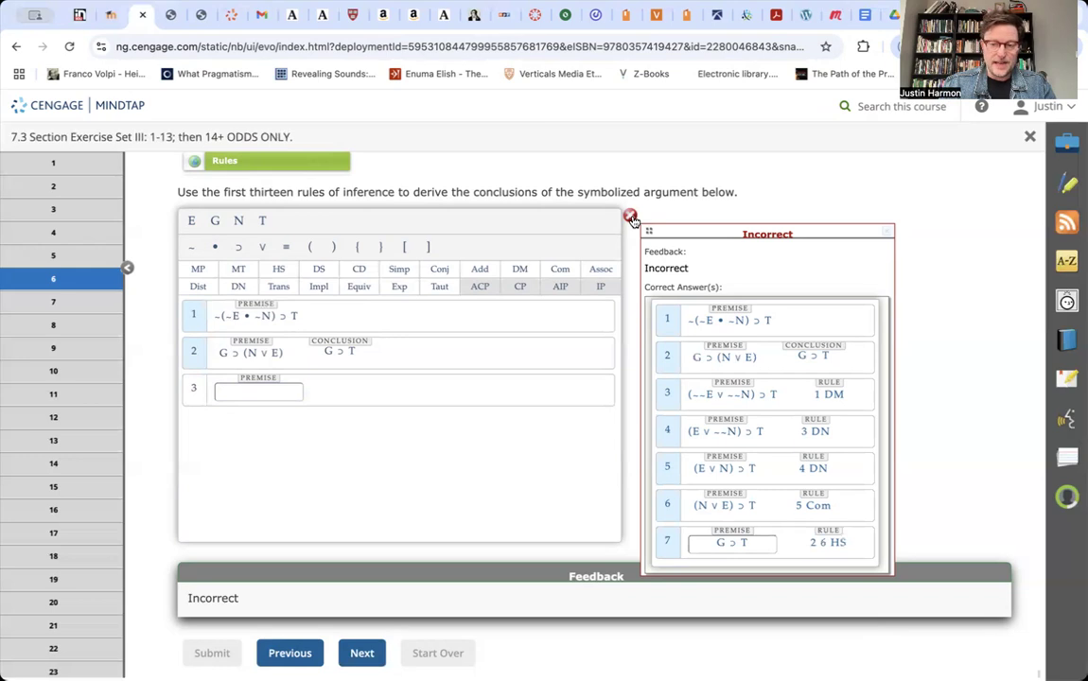
{"action": "left_click", "coordinate": [631, 216]}
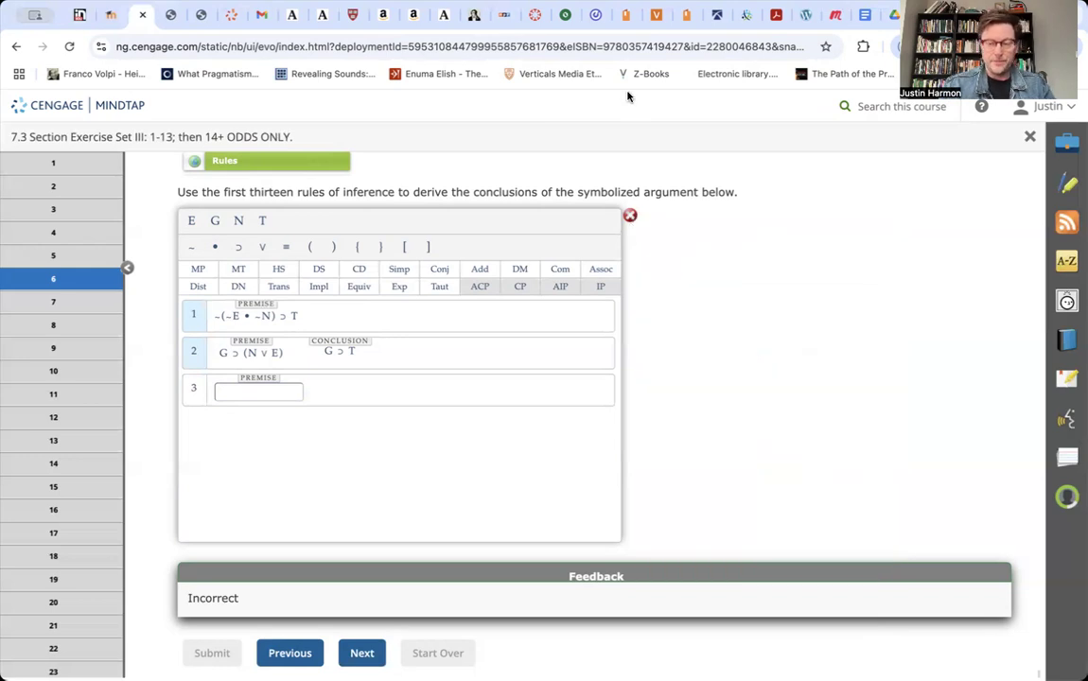